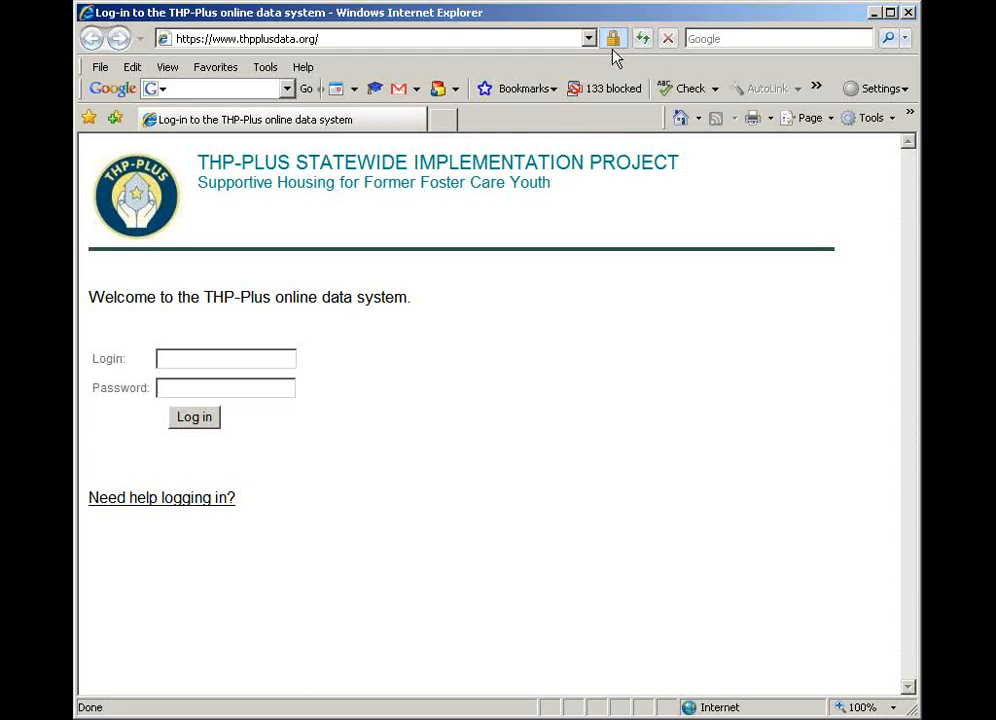
Log in to the THP-Plus online data system with the account's login name and password
left_click(166, 361)
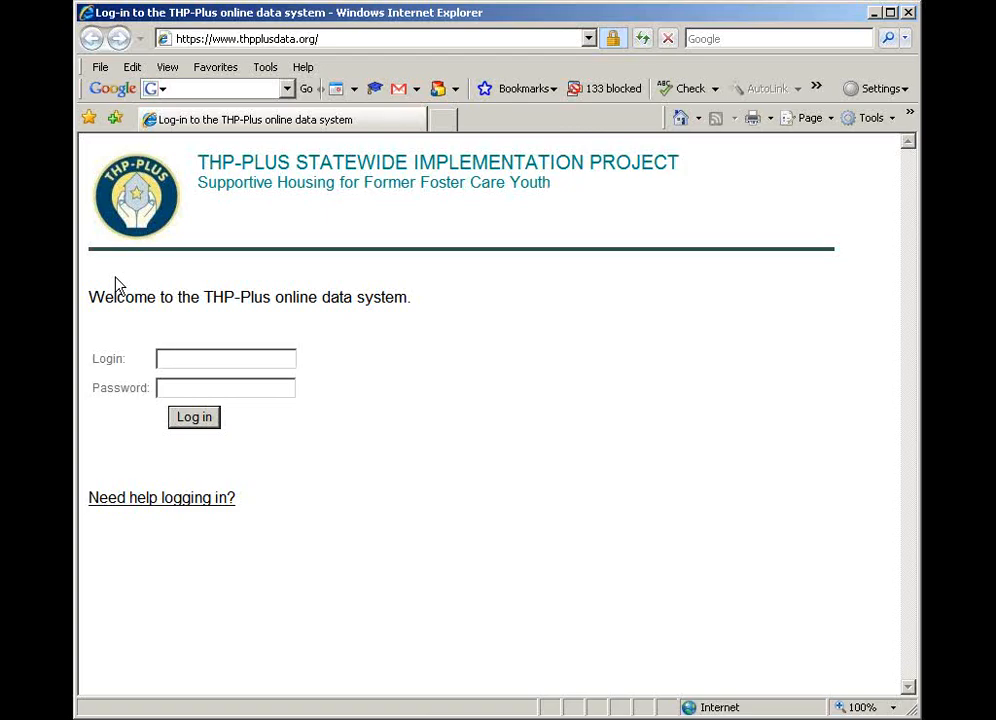
key("Tab")
type("••••••")
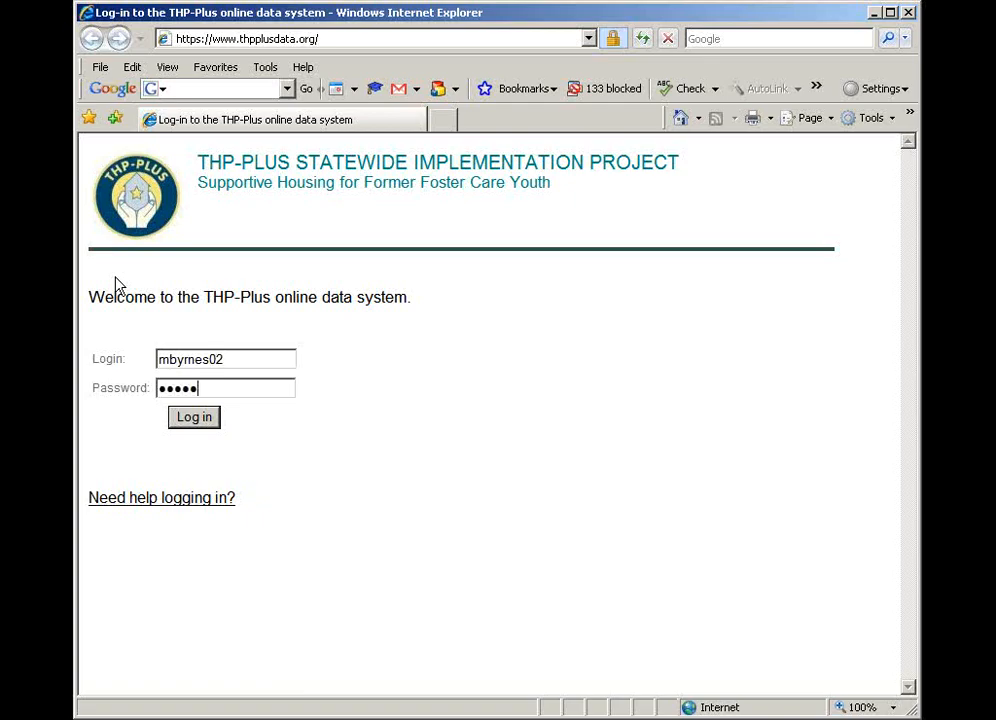
type("•")
left_click(204, 424)
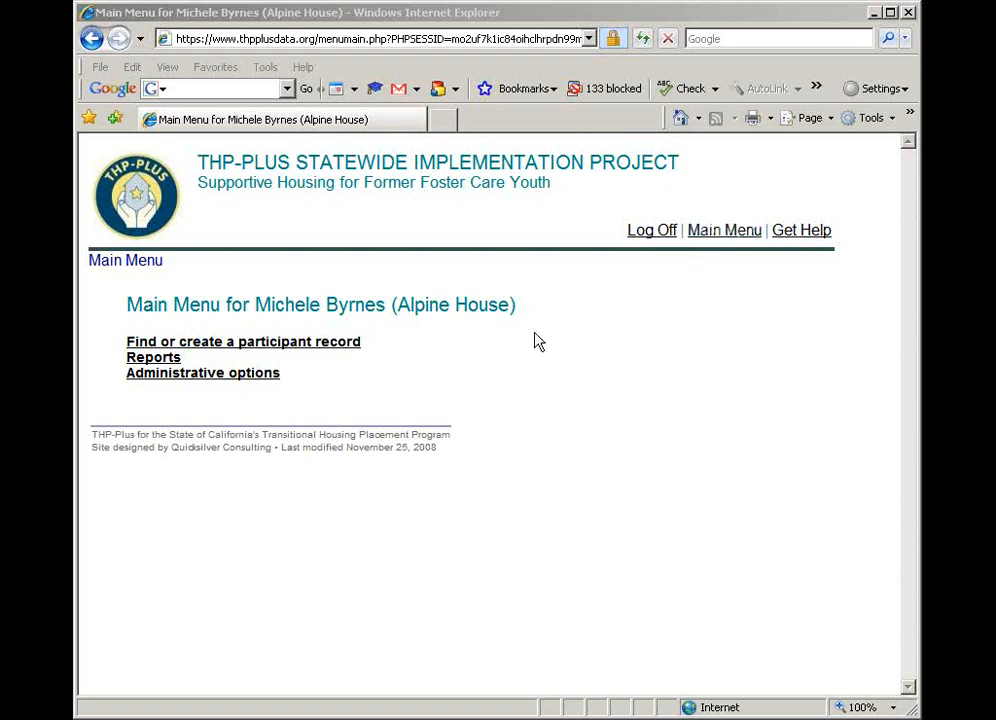
Create a new case manager record for Alpine House in the administrative options, entering the manager's first and last name
left_click(253, 374)
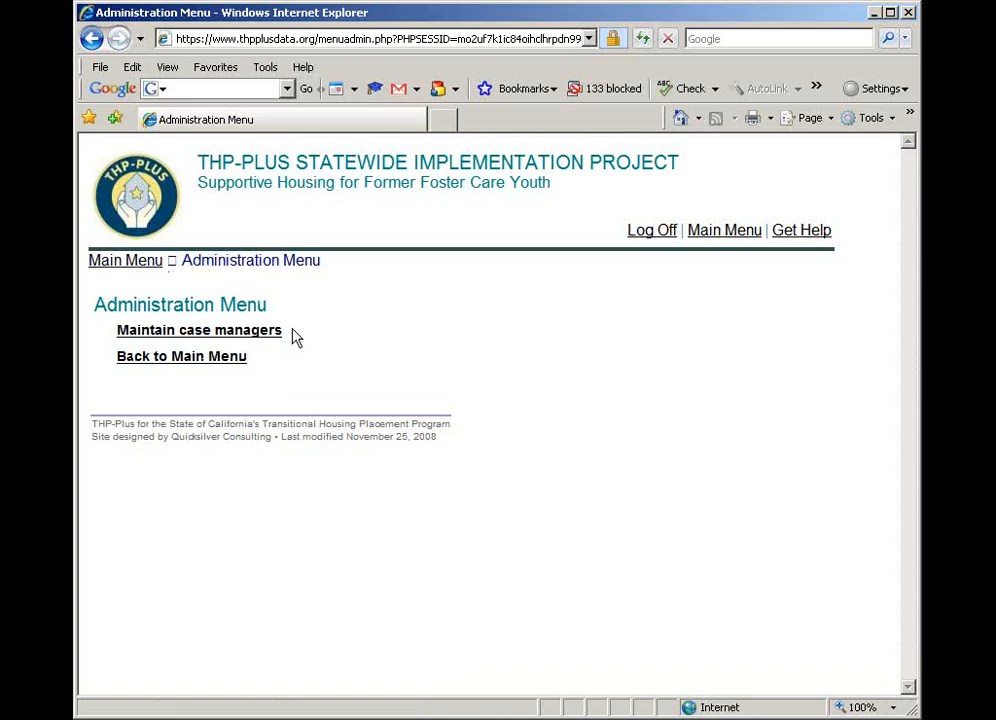
left_click(267, 336)
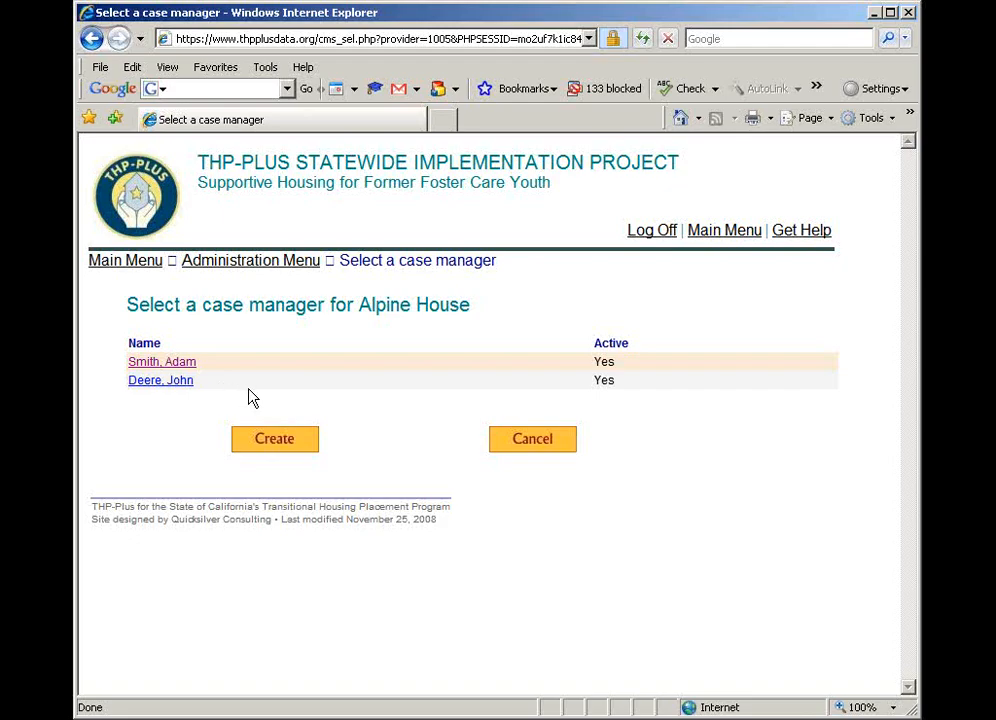
left_click(268, 443)
left_click(306, 381)
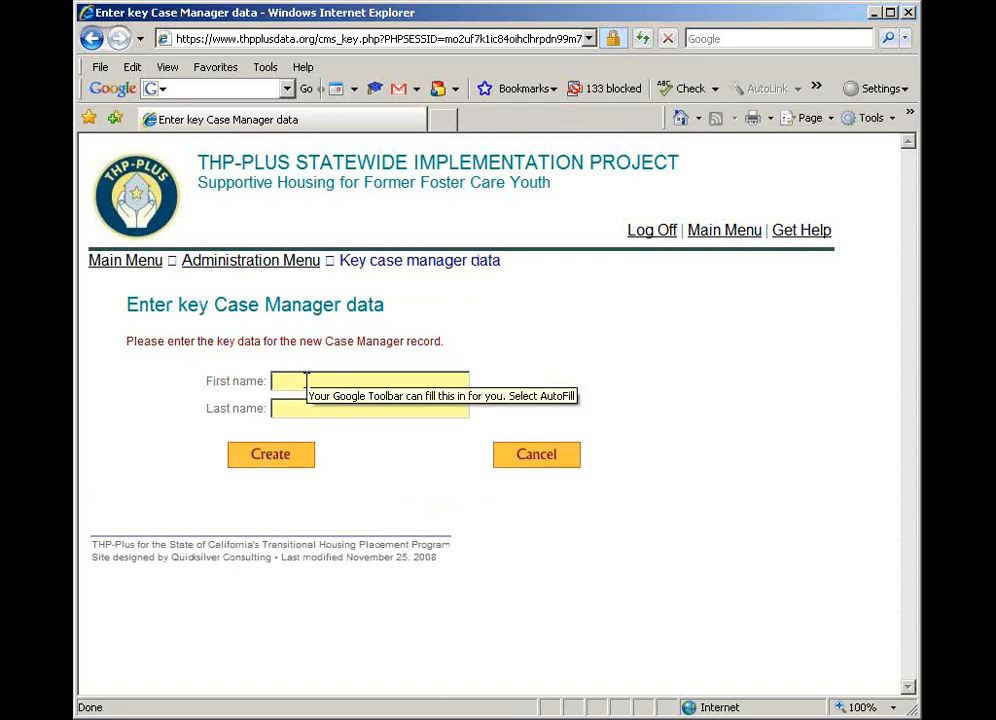
type("Bill")
key("Tab")
type("Smith")
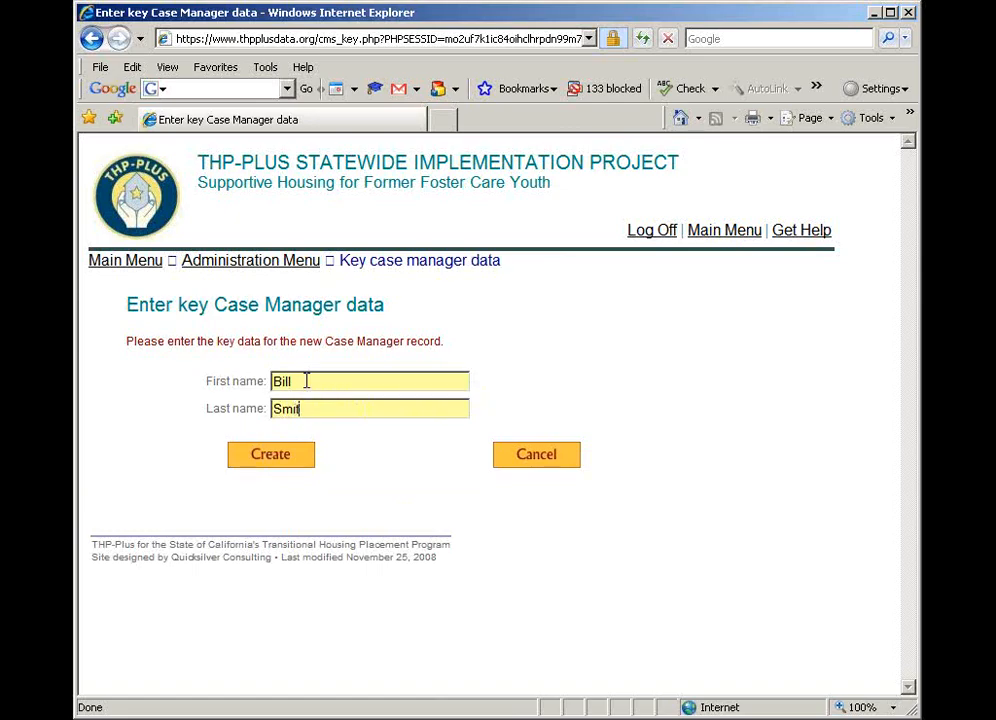
left_click(272, 461)
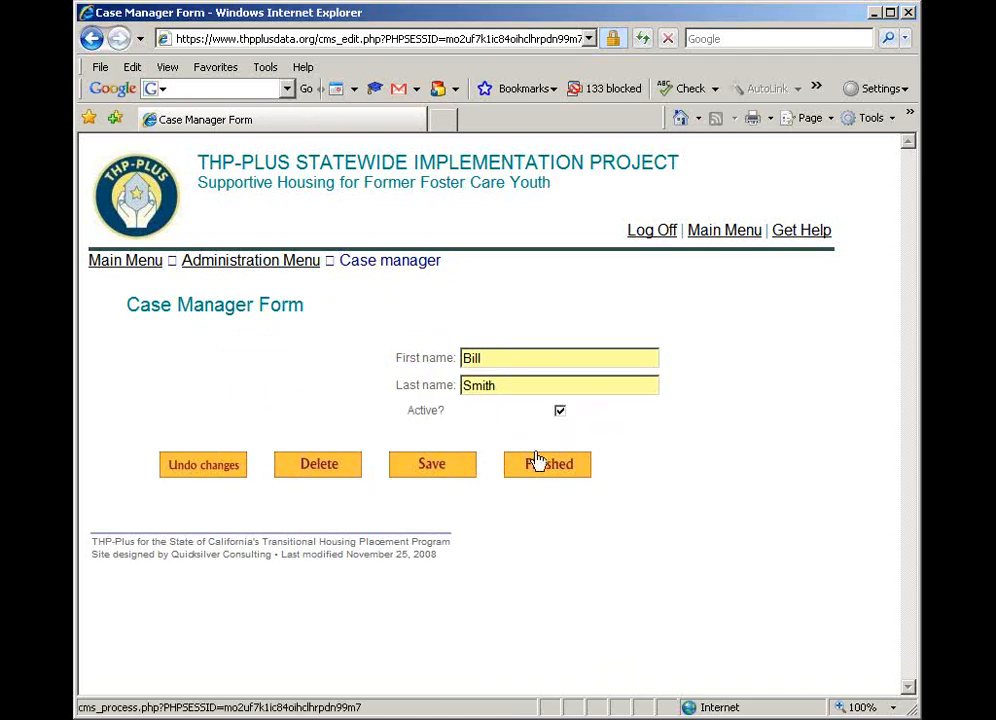
Save the new case manager record and finish the Case Manager Form
left_click(449, 470)
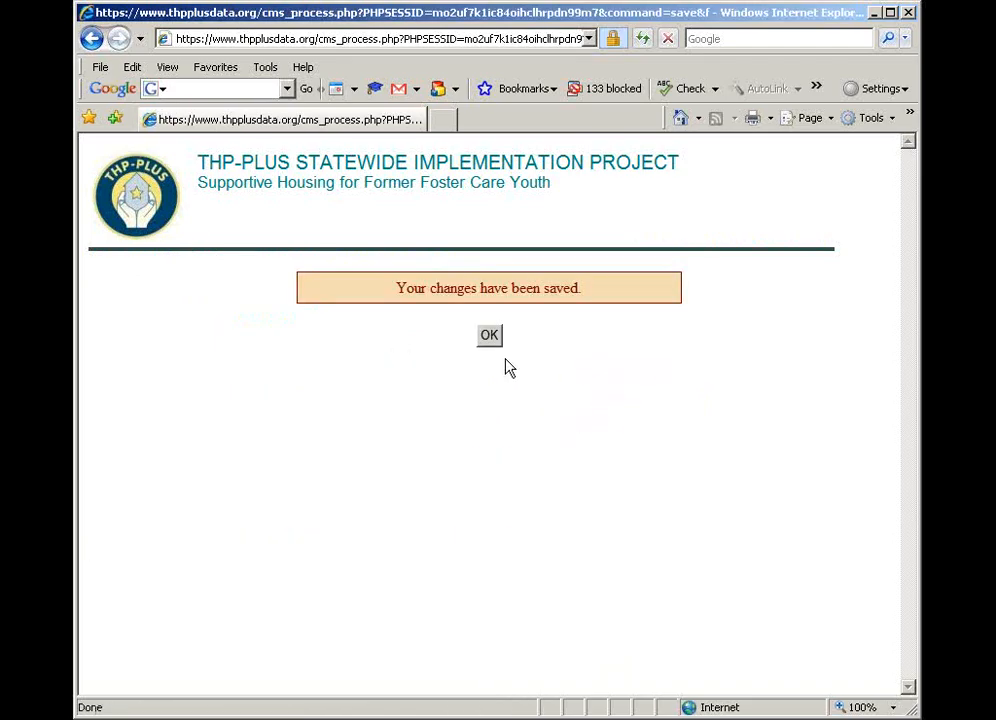
left_click(490, 338)
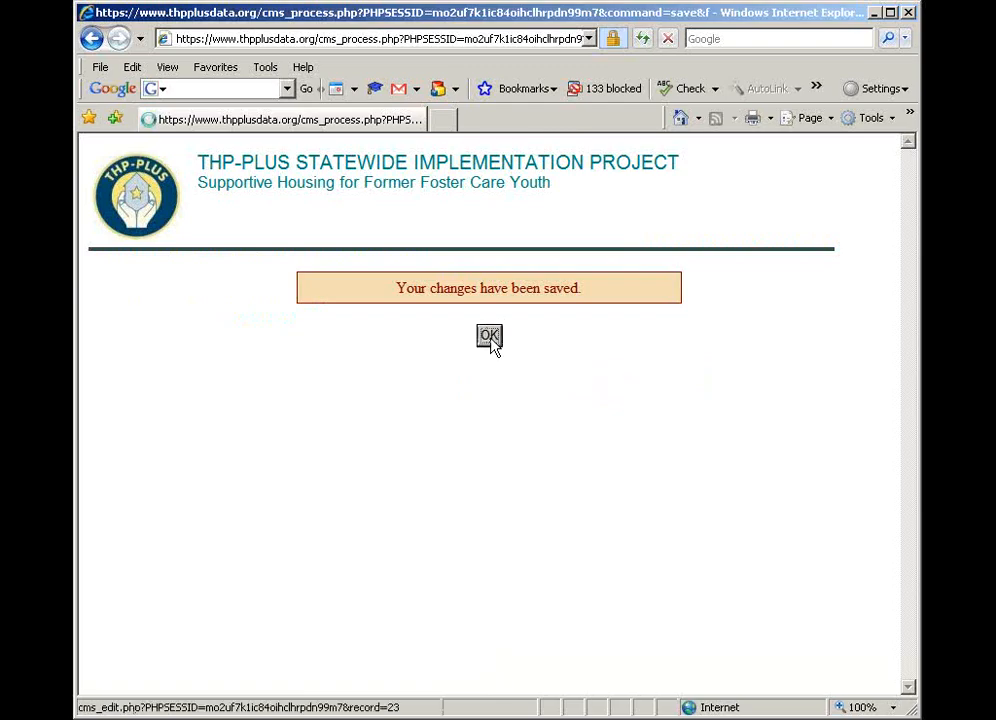
left_click(551, 471)
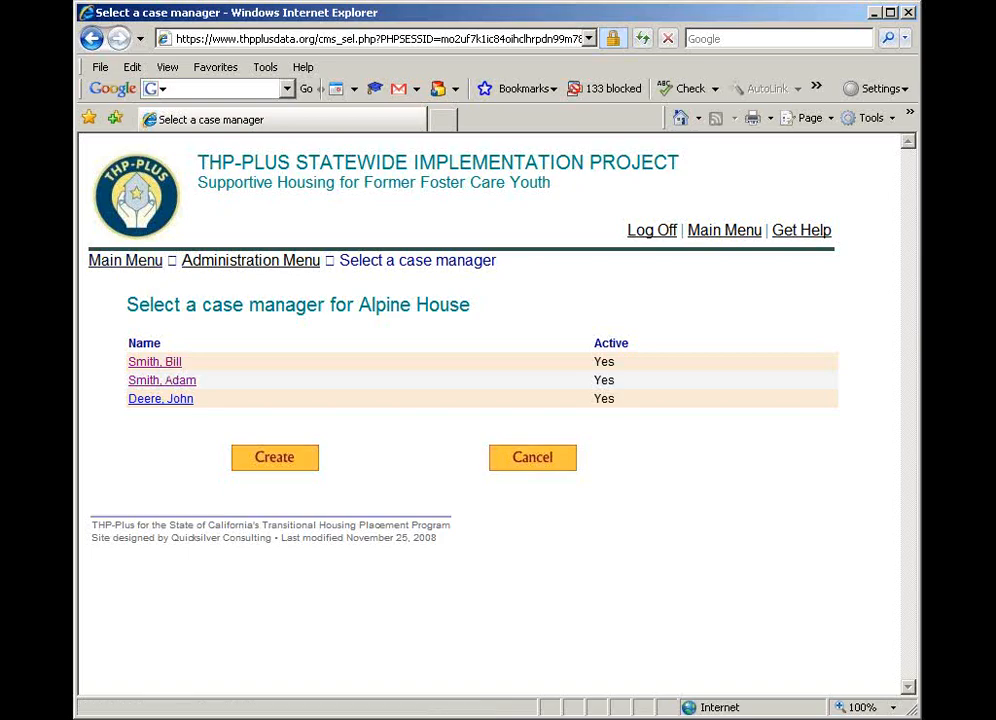
Return to the main menu and search the participant records for the last name J*
left_click(150, 262)
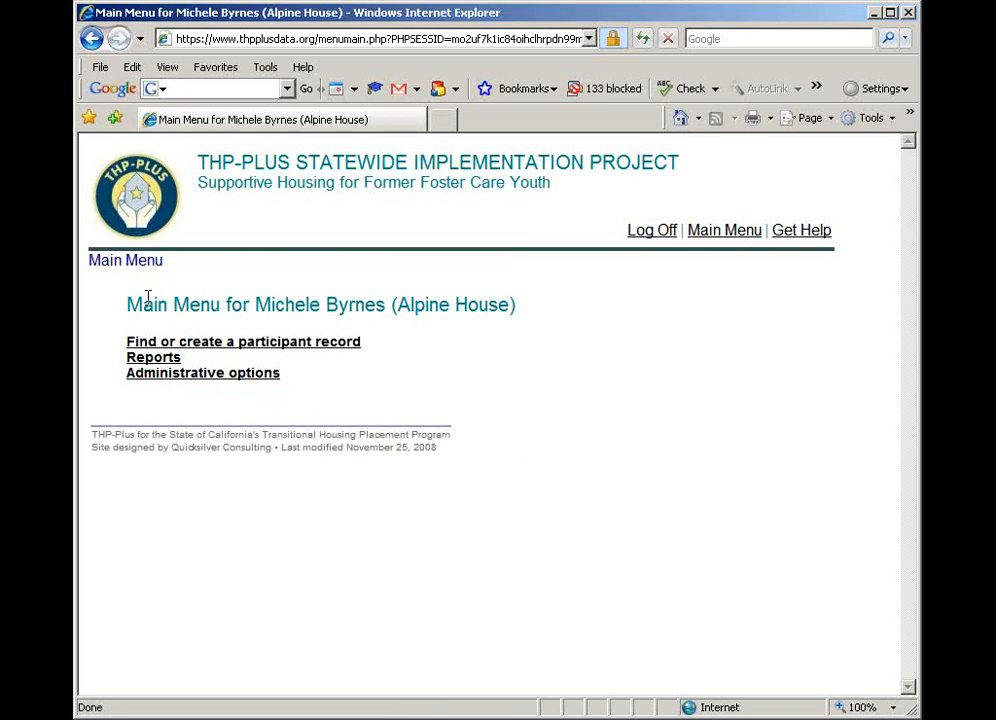
left_click(190, 343)
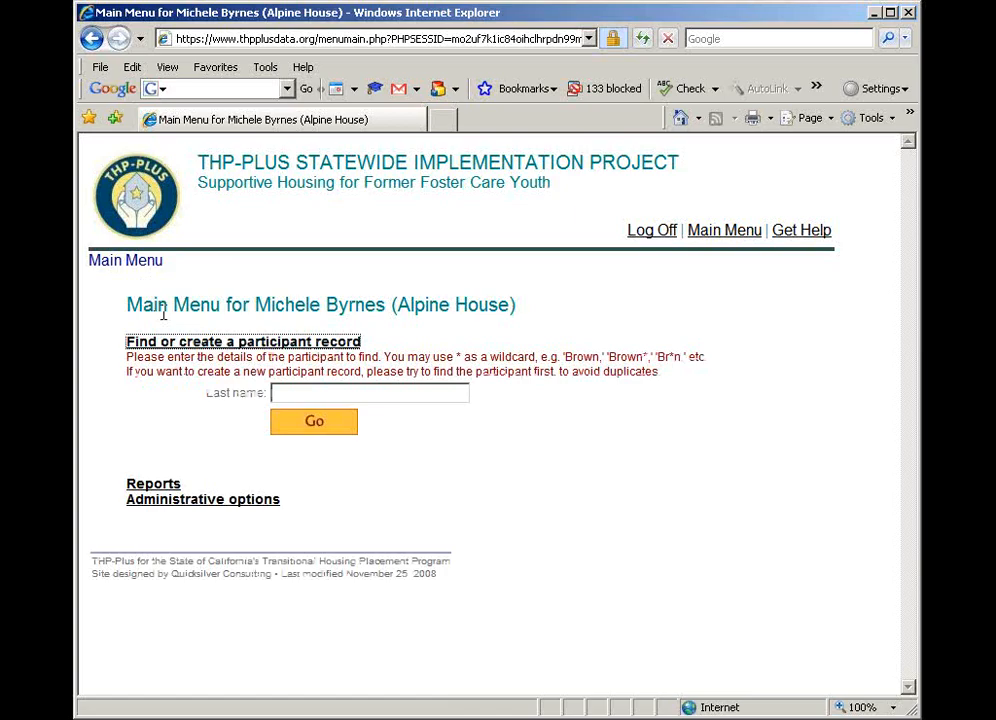
left_click(283, 391)
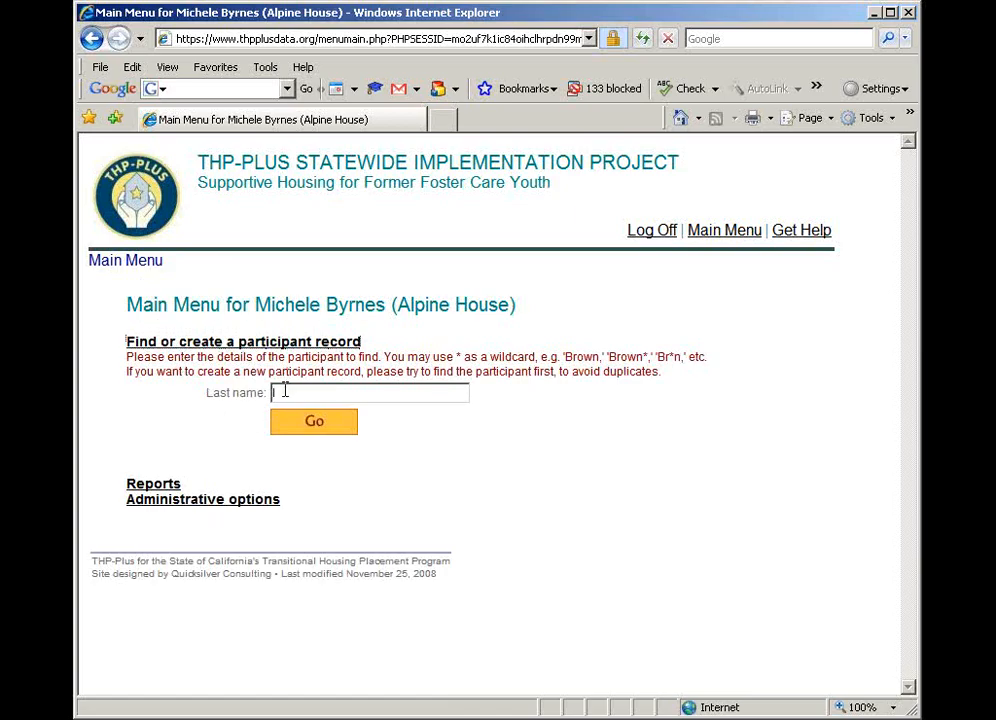
type("J")
left_click(316, 424)
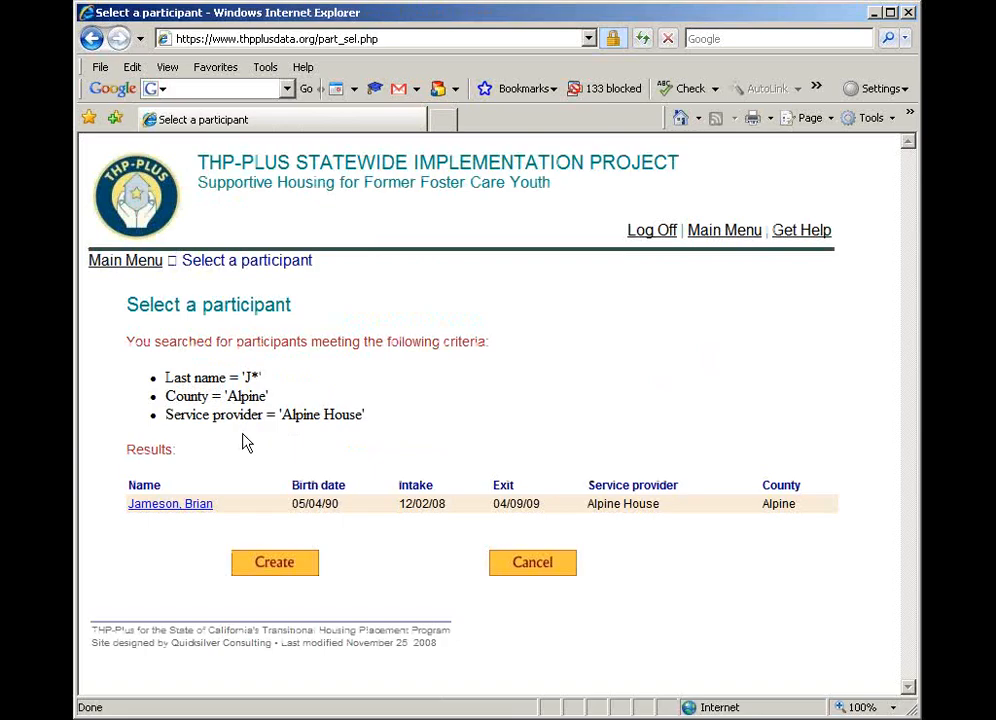
Start a new participant record and enter the participant's first name, last name and date of birth
left_click(284, 564)
left_click(367, 382)
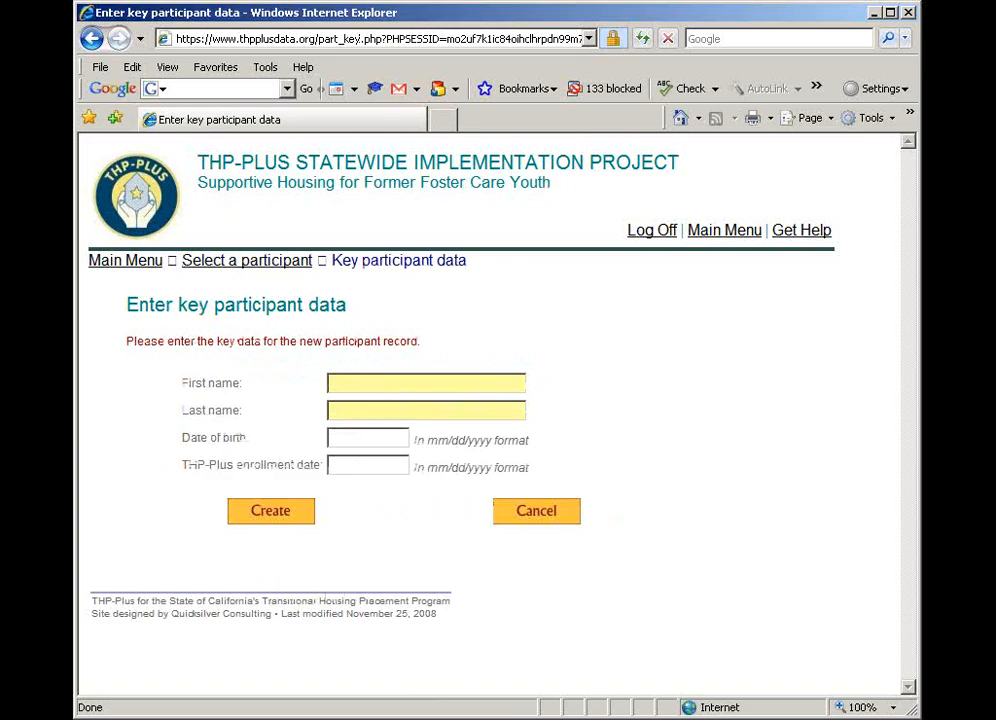
key("Tab")
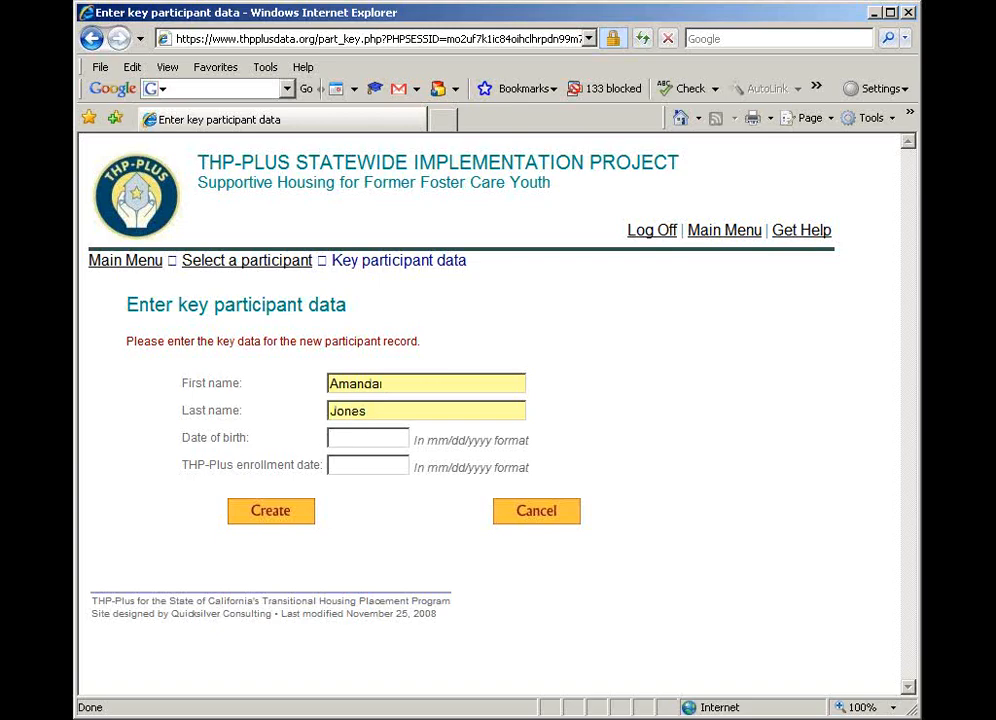
key("Tab")
type("02/08/1988")
Enter 8/30/08 as the THP-Plus enrollment date and try to create the participant record
key("Tab")
type("8/30")
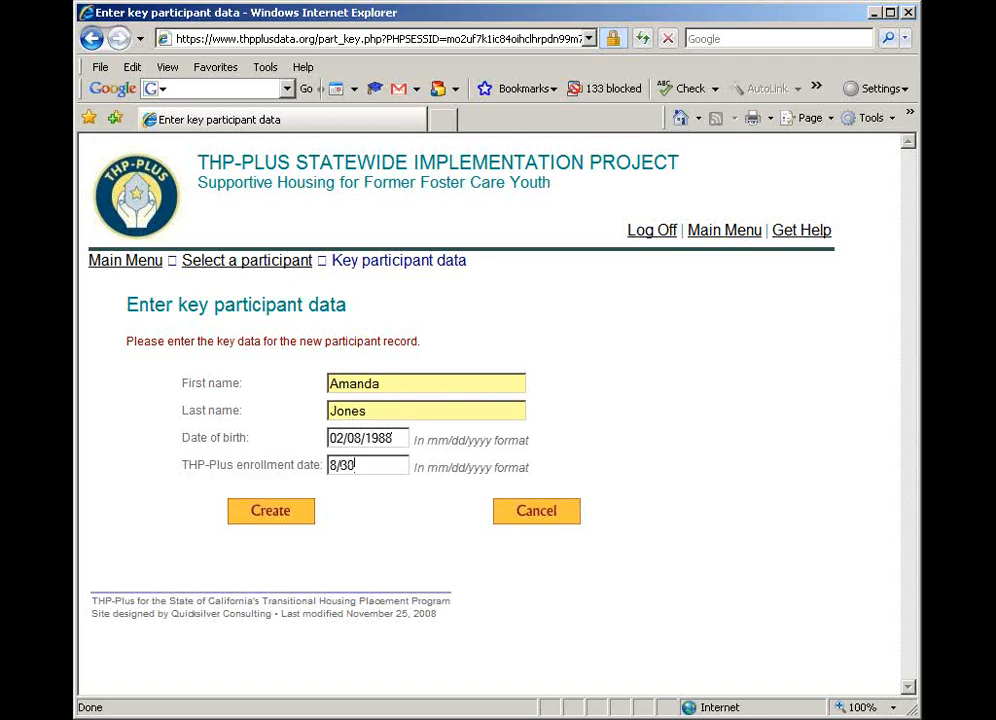
type("/08")
left_click(285, 515)
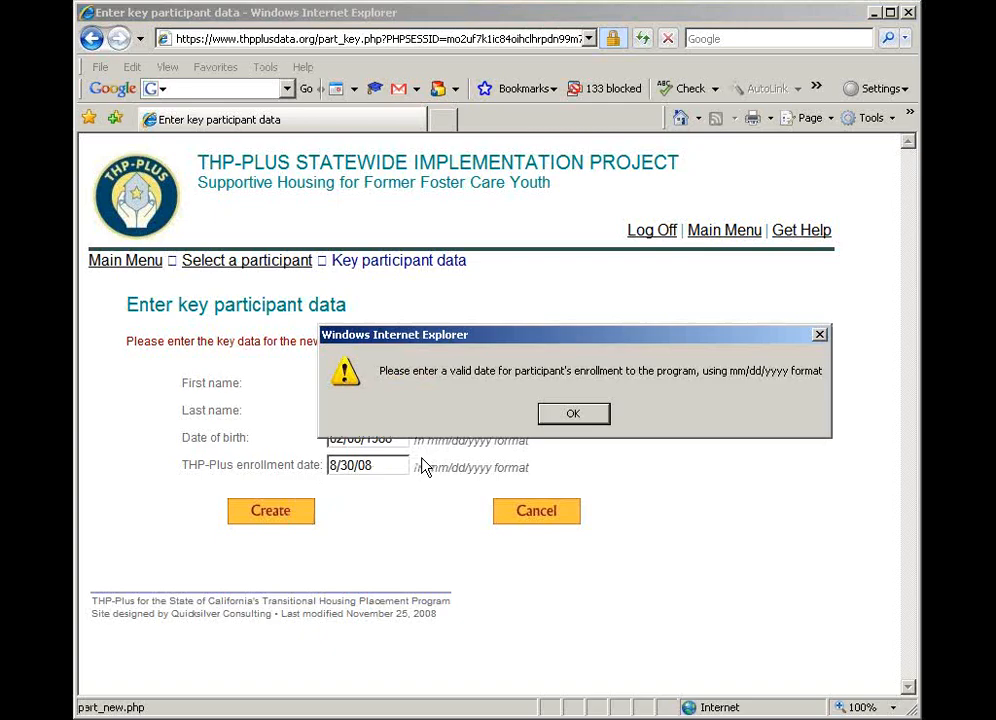
Correct the THP-Plus enrollment date to 08/30/2008 and create the participant record
left_click(573, 416)
left_click(331, 465)
type("0")
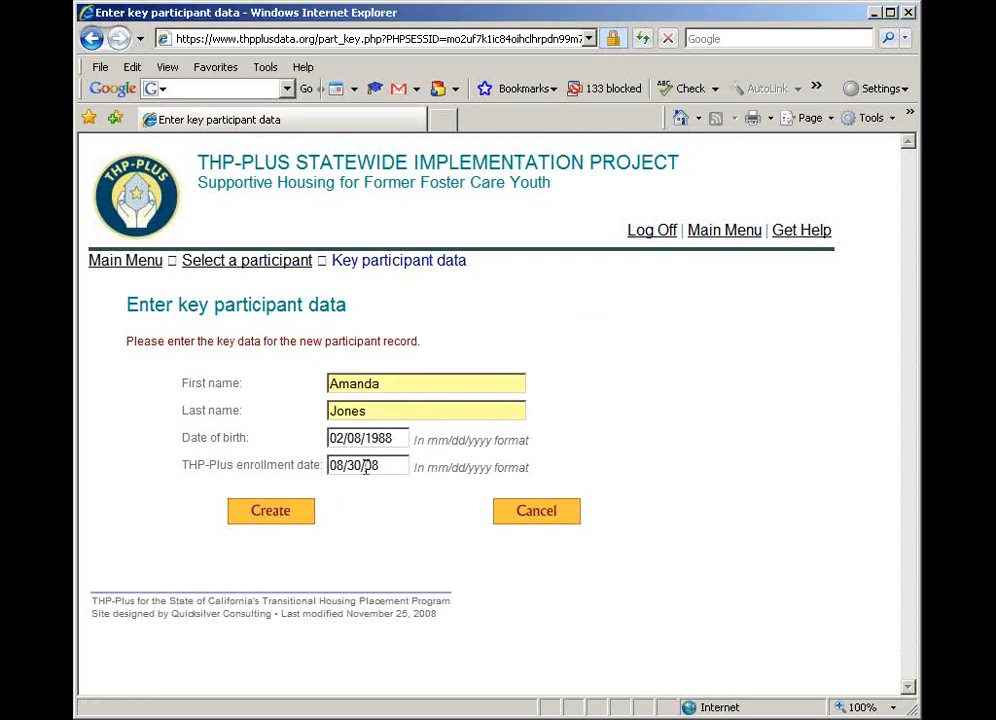
left_click(364, 466)
type("20")
left_click(287, 515)
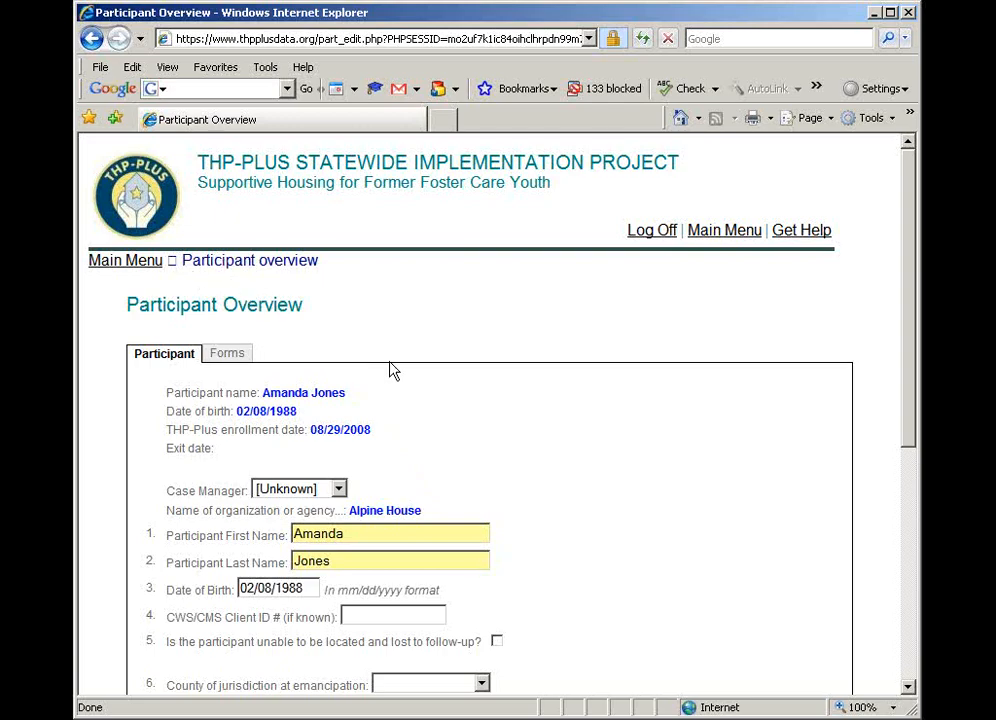
Assign the newly added case manager to the participant in the Participant Overview
scroll(420, 400, "down", 1)
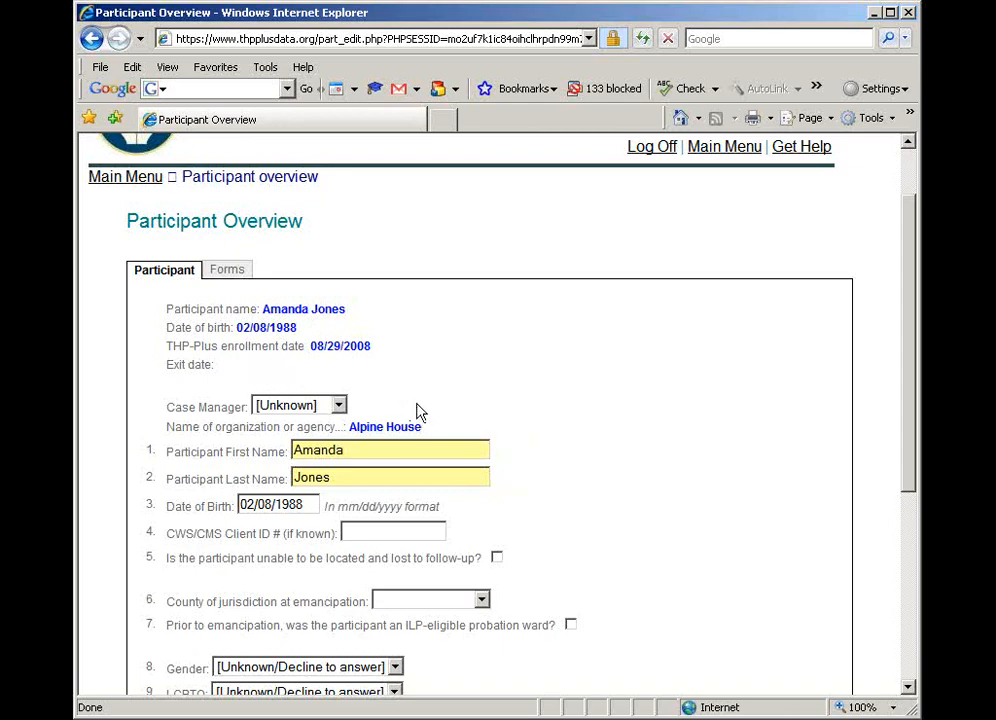
left_click(332, 412)
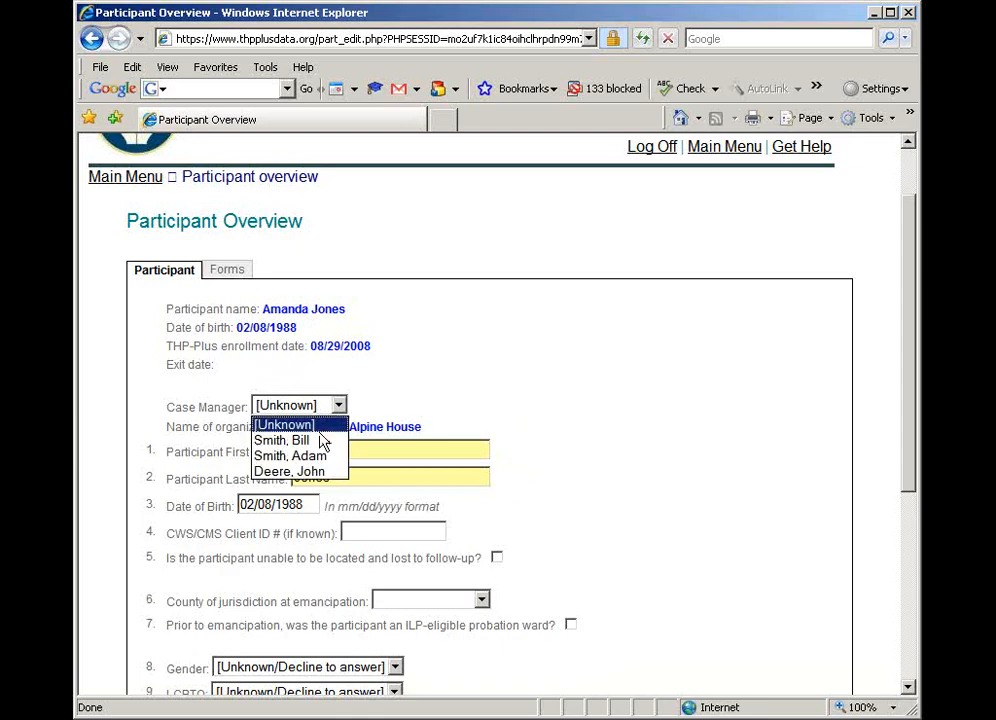
left_click(322, 441)
left_click(485, 411)
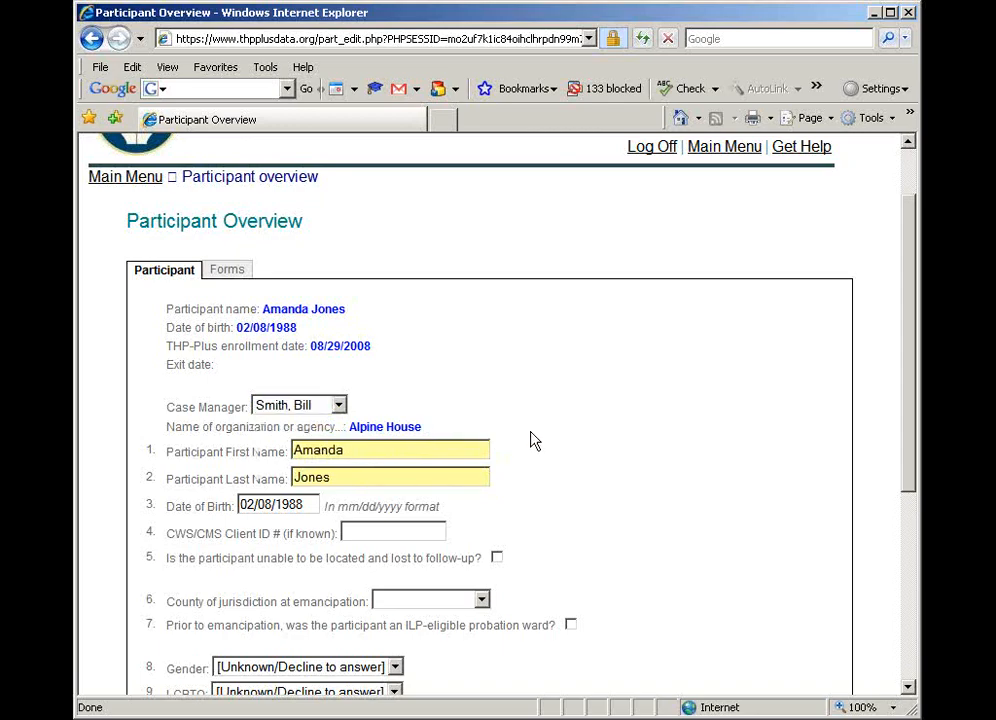
Set the participant's county of jurisdiction at emancipation to Alpine
scroll(535, 441, "down", 2)
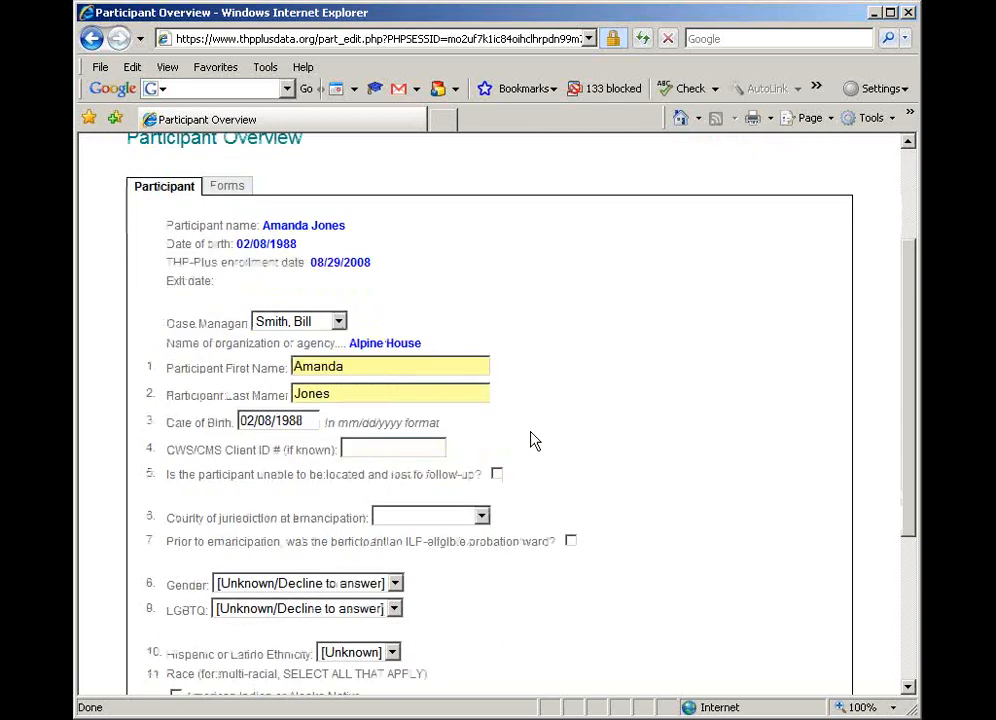
scroll(535, 441, "down", 2)
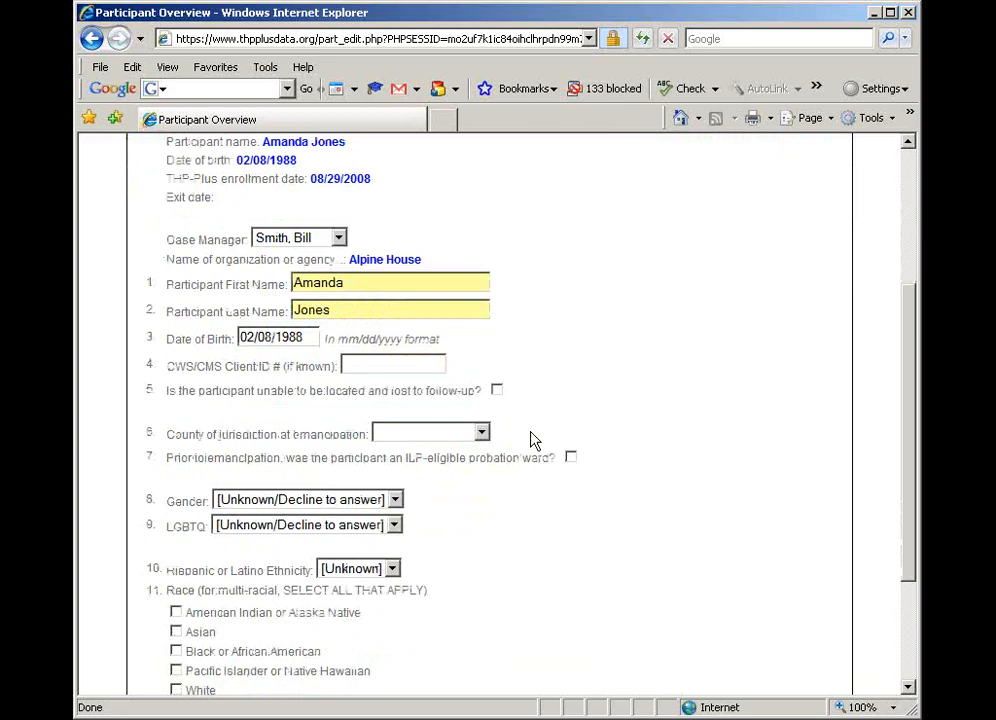
left_click(363, 364)
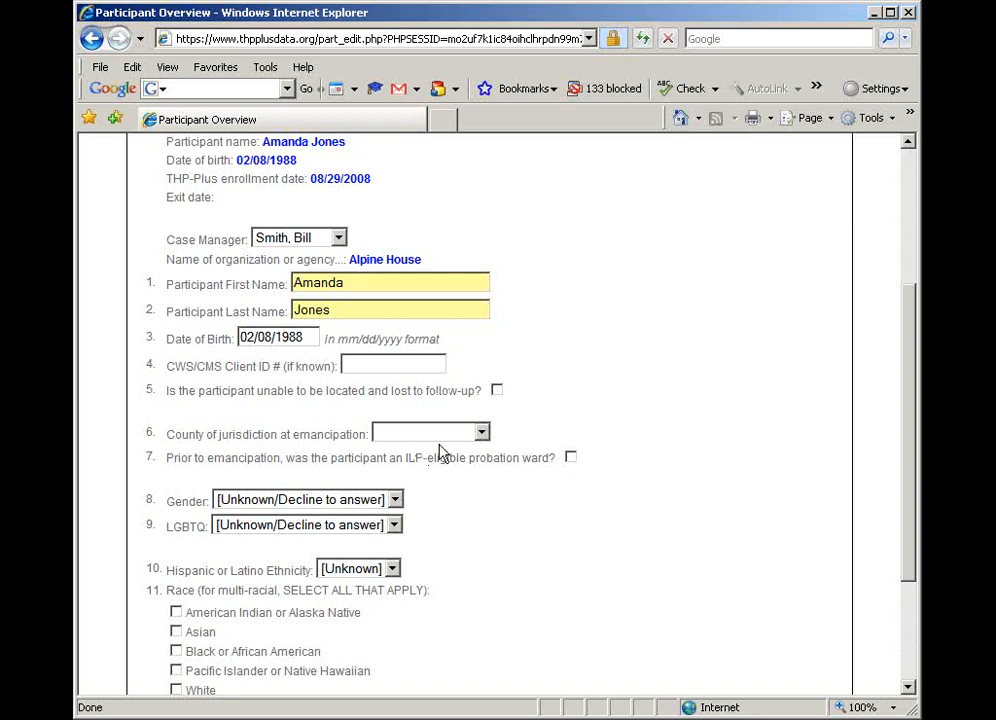
left_click(481, 432)
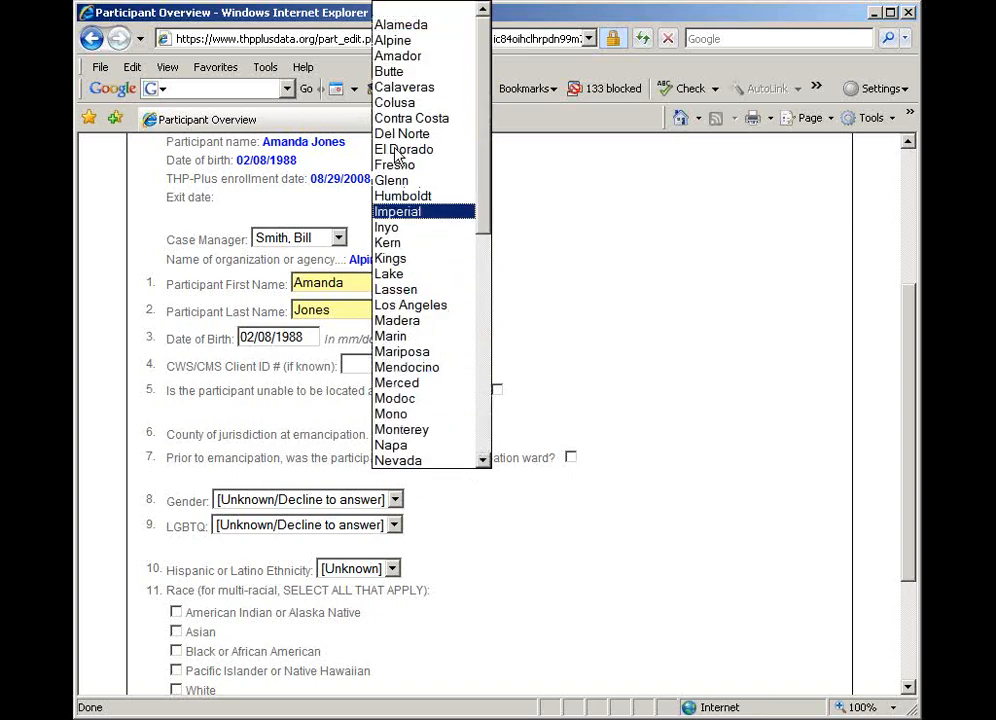
left_click(400, 40)
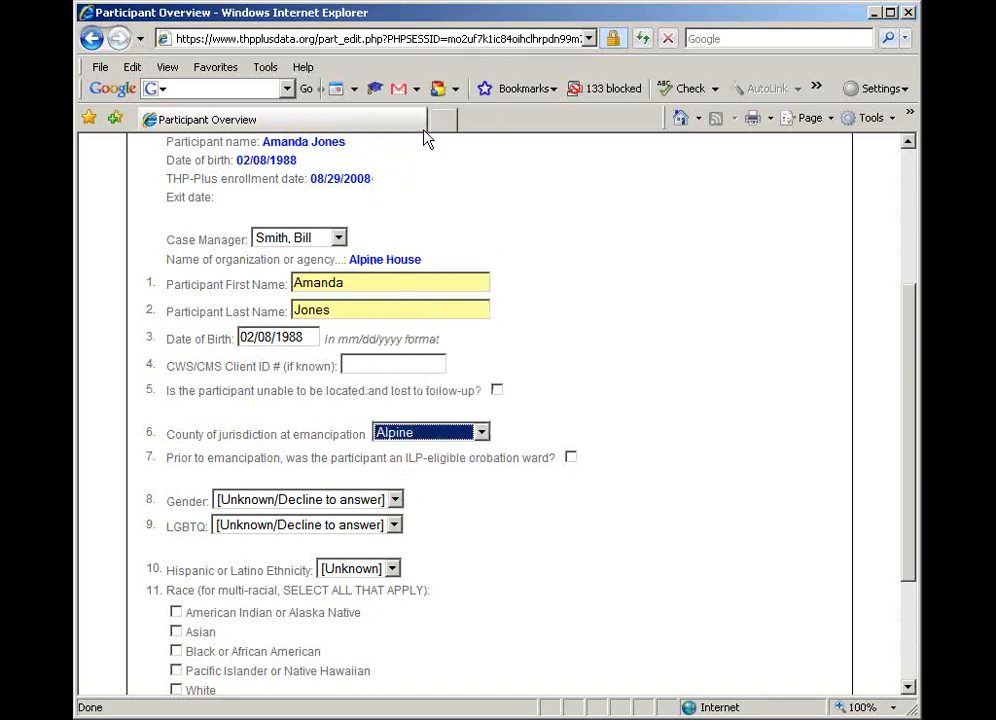
left_click(527, 528)
Set the participant's gender to Female and keep LGBTQ as Unknown/Decline to answer
scroll(527, 528, "down", 2)
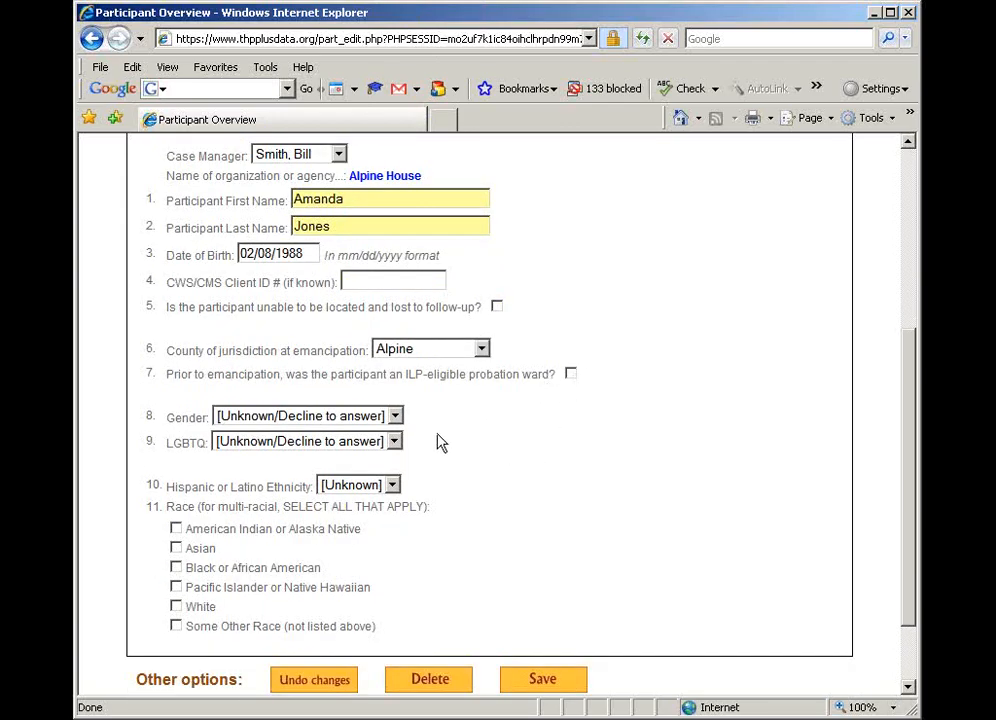
left_click(395, 416)
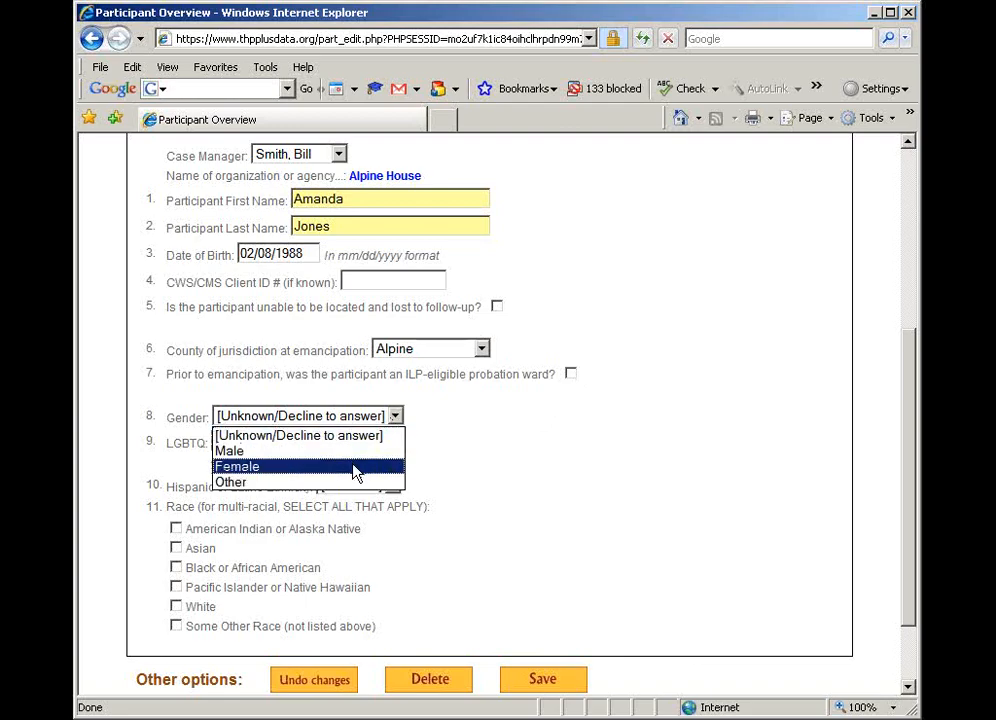
left_click(356, 467)
left_click(395, 443)
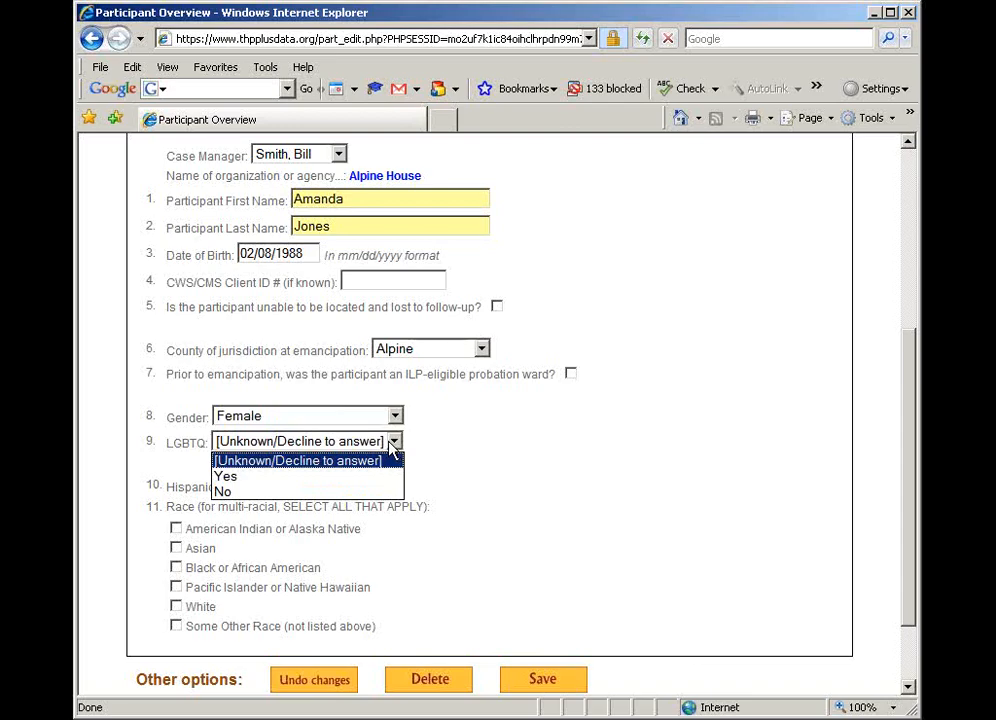
left_click(395, 445)
Set the participant's Hispanic or Latino Ethnicity to No
scroll(478, 490, "down", 3)
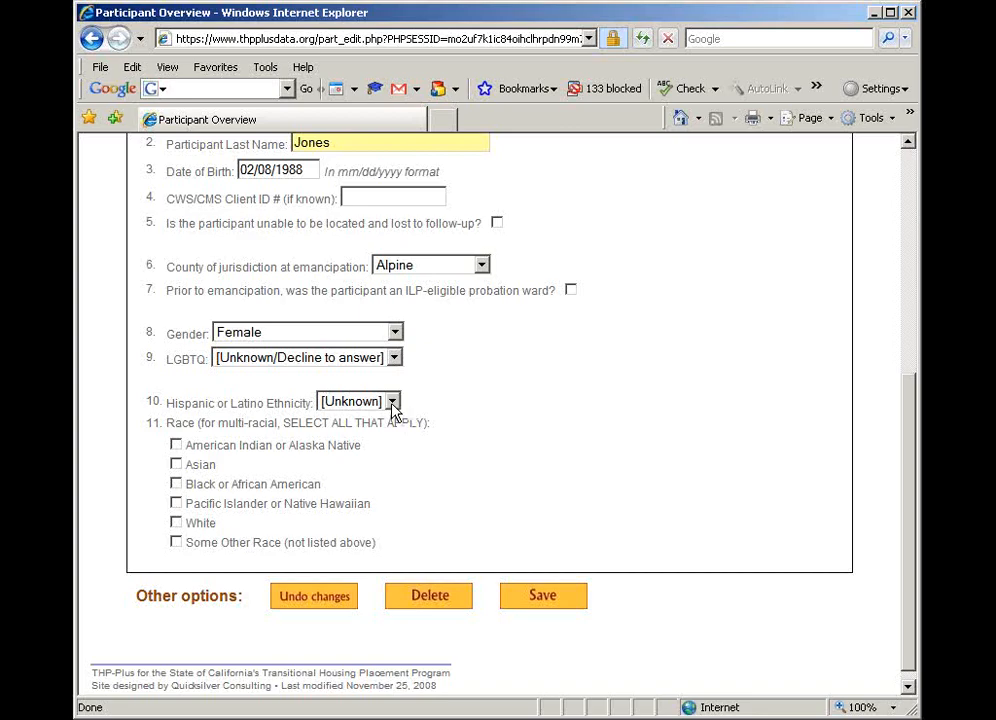
left_click(393, 402)
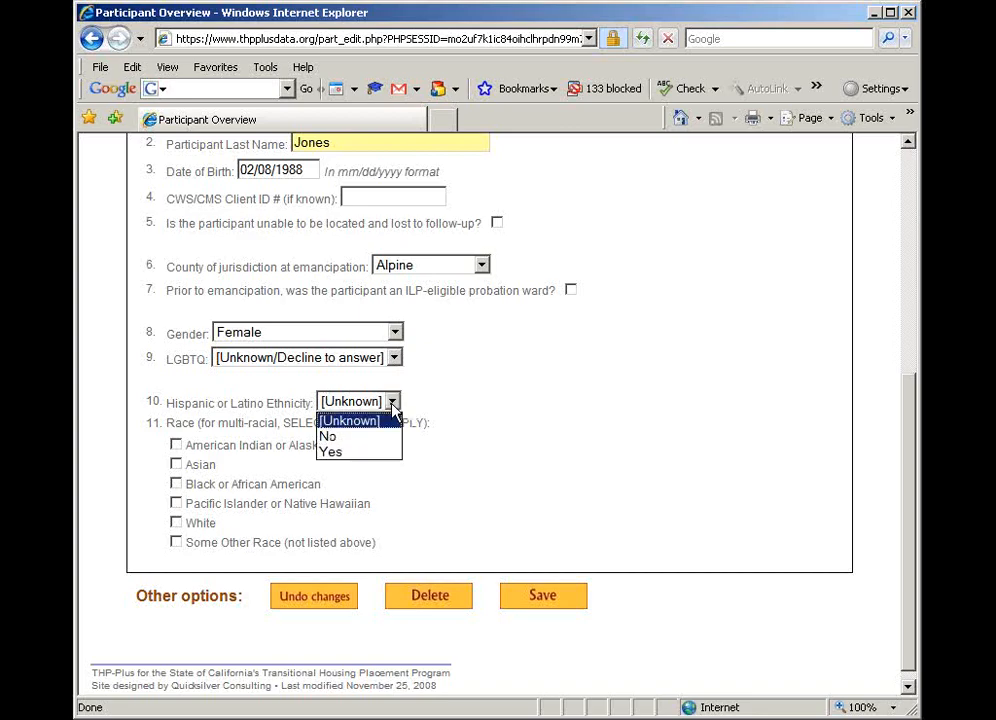
left_click(378, 437)
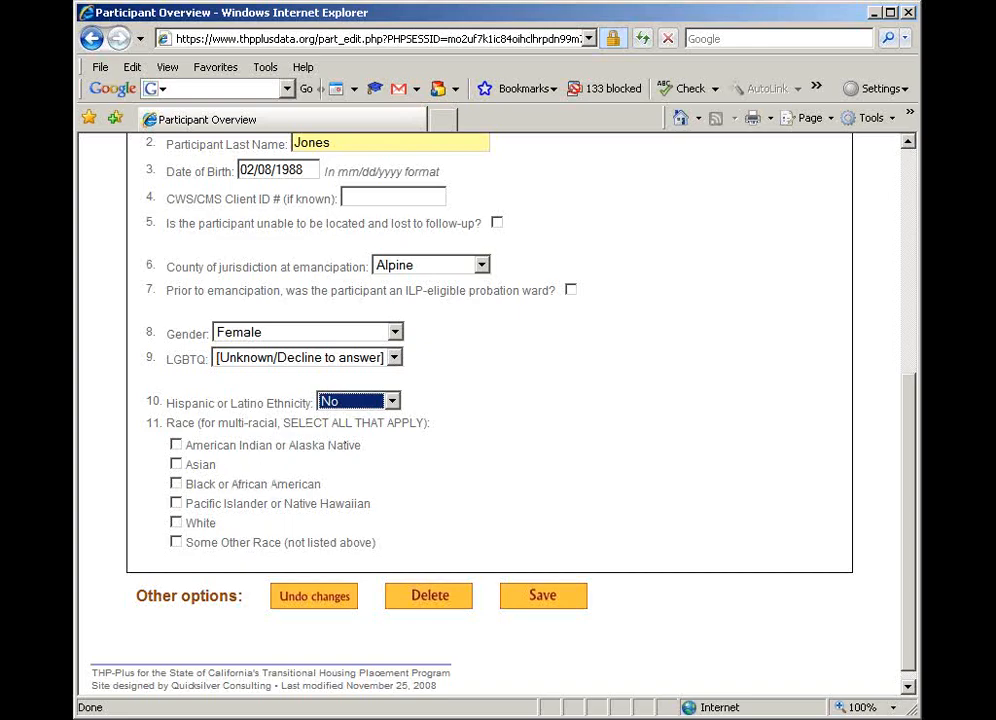
Mark the participant's race as Black or African American and save the Participant Overview
left_click(176, 486)
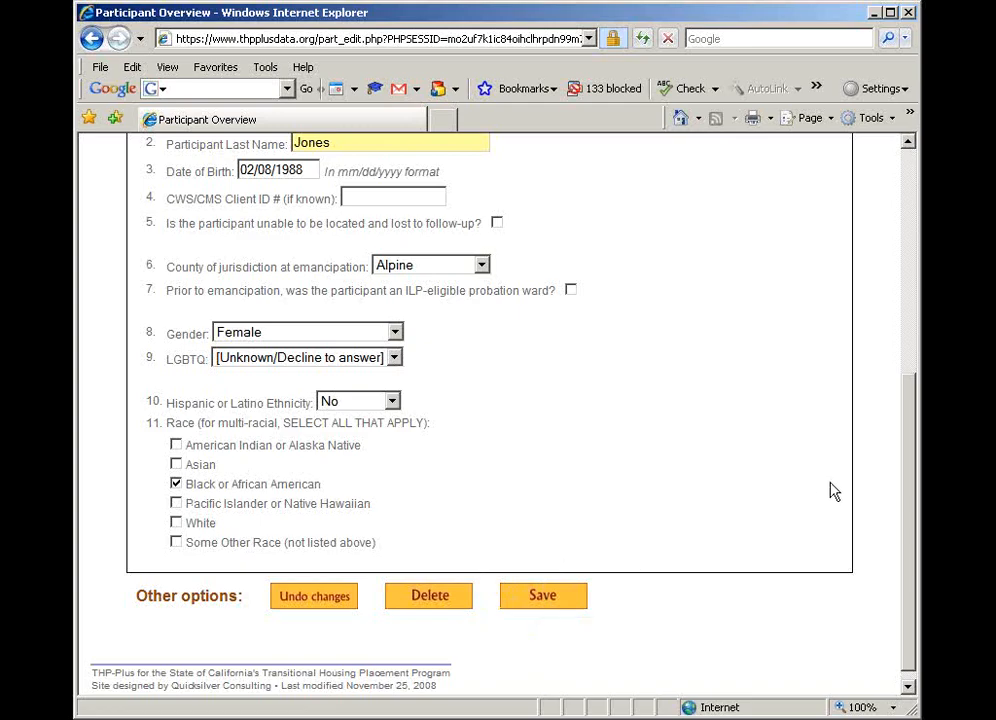
left_click(563, 601)
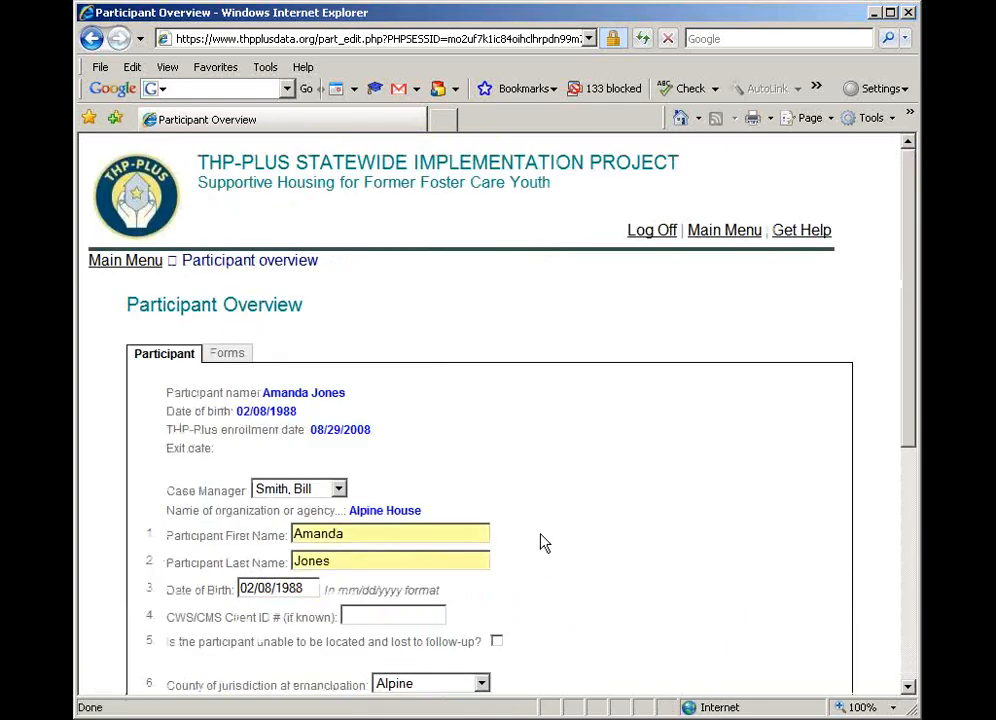
Open the participant's Entrance form and answer No to having given birth to or fathered children
left_click(226, 363)
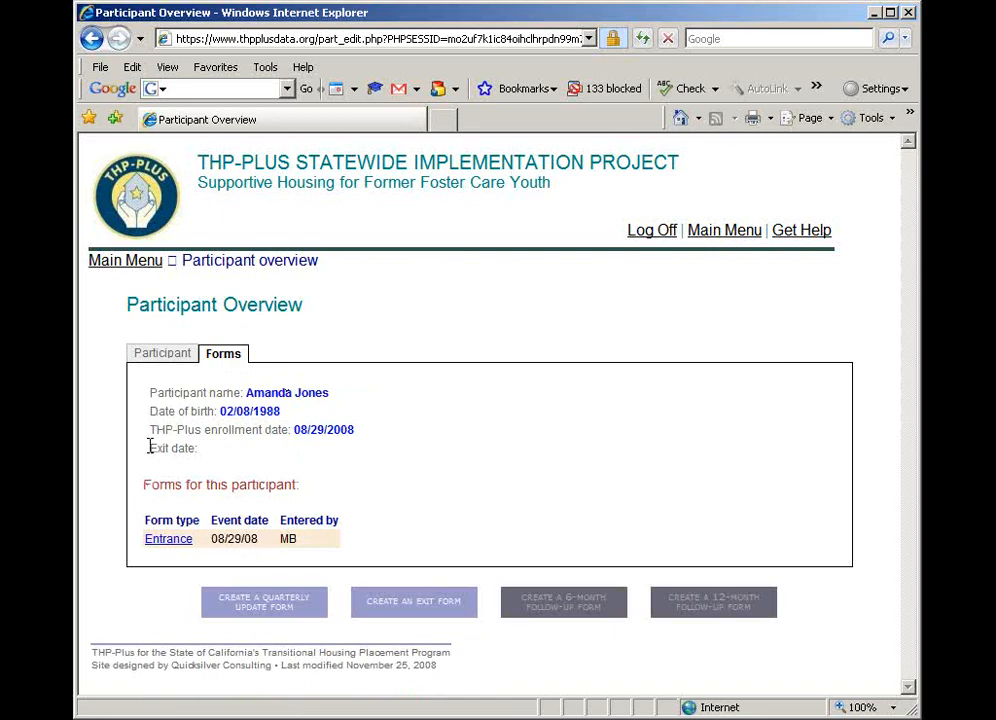
left_click(162, 546)
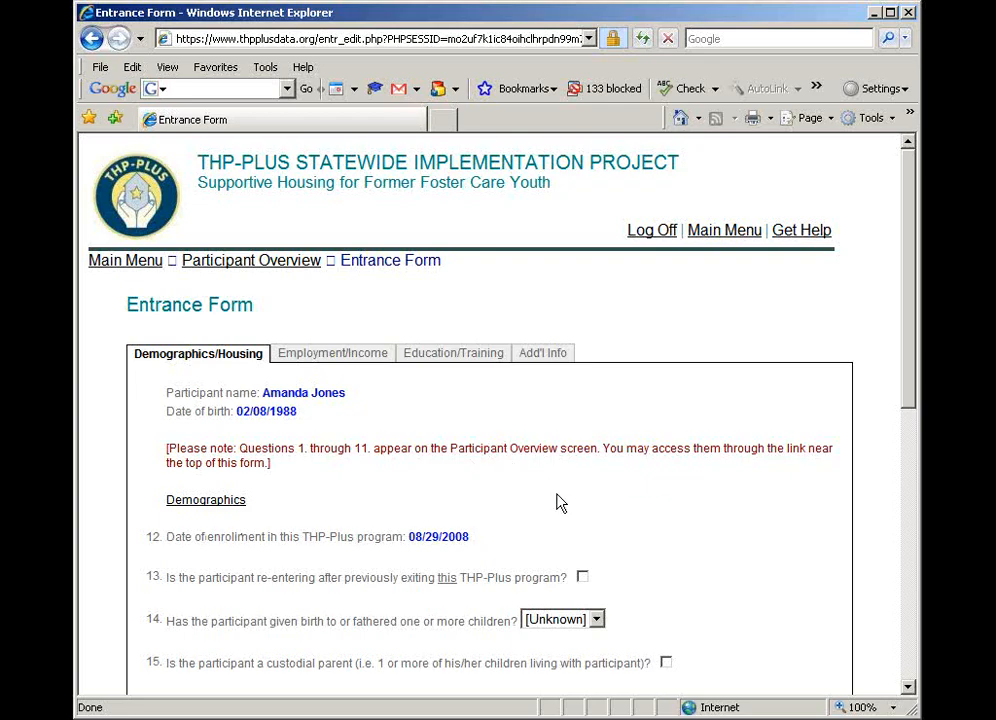
scroll(558, 503, "down", 1)
scroll(558, 503, "down", 2)
scroll(318, 186, "down", 2)
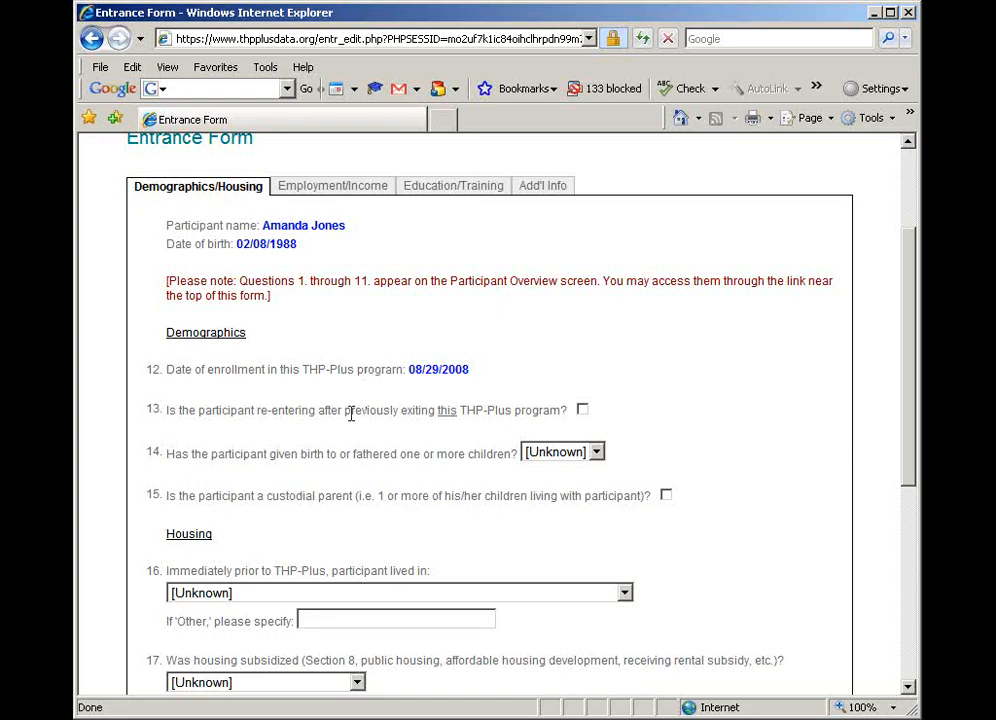
left_click(596, 452)
left_click(558, 487)
left_click(550, 533)
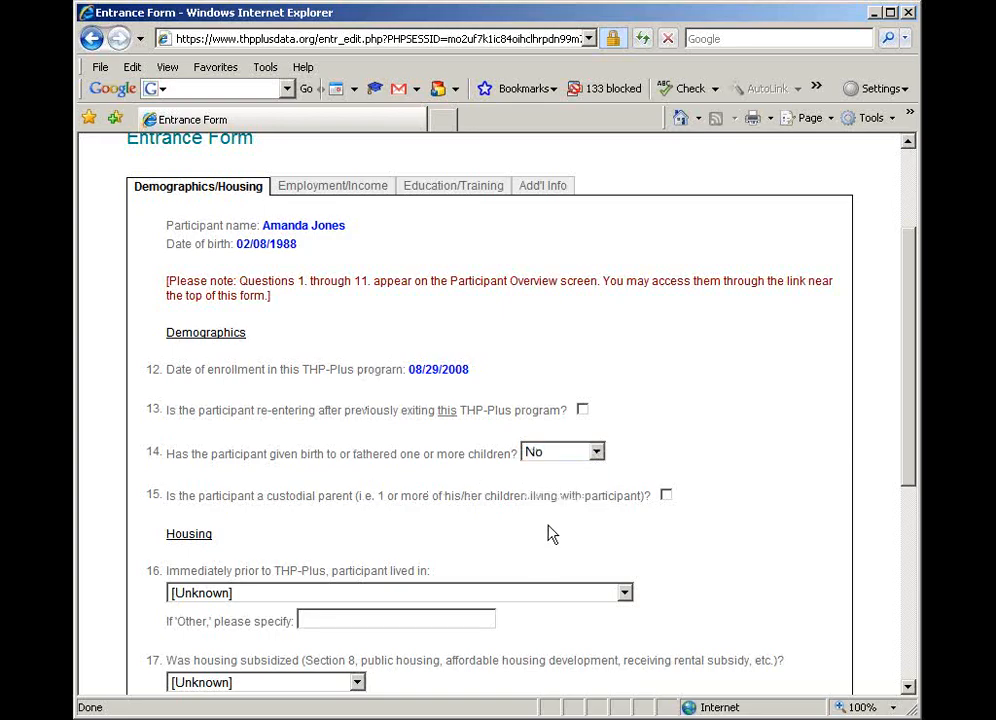
Set the prior living situation to Emergency shelter, homeless, or other unstable, and the housing subsidy question to Not applicable; not paying rent
scroll(550, 533, "down", 5)
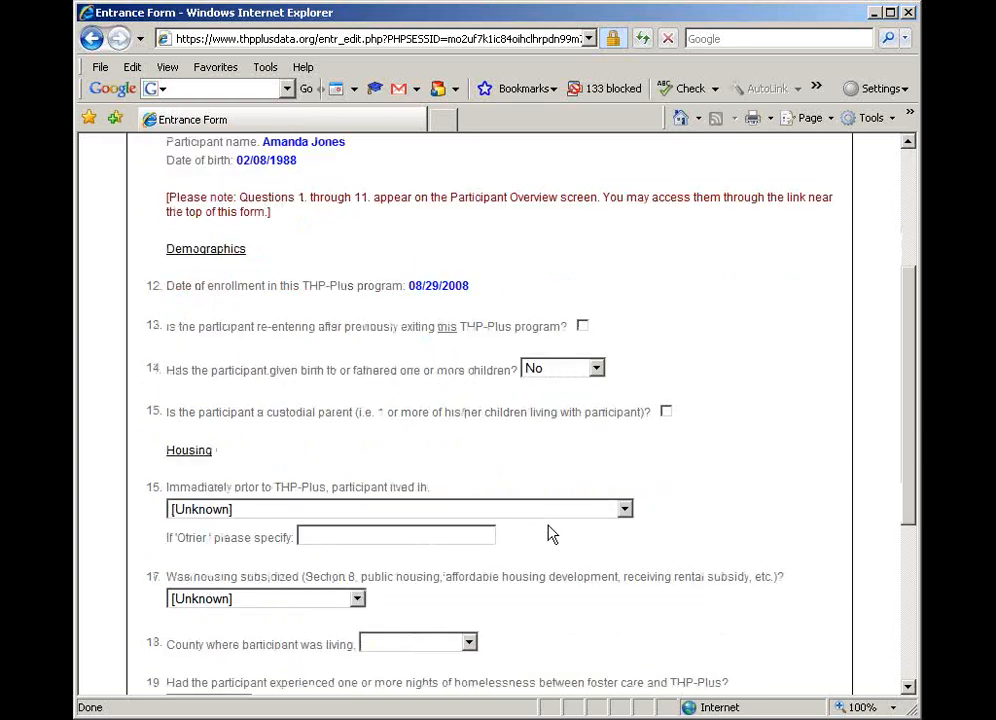
left_click(462, 349)
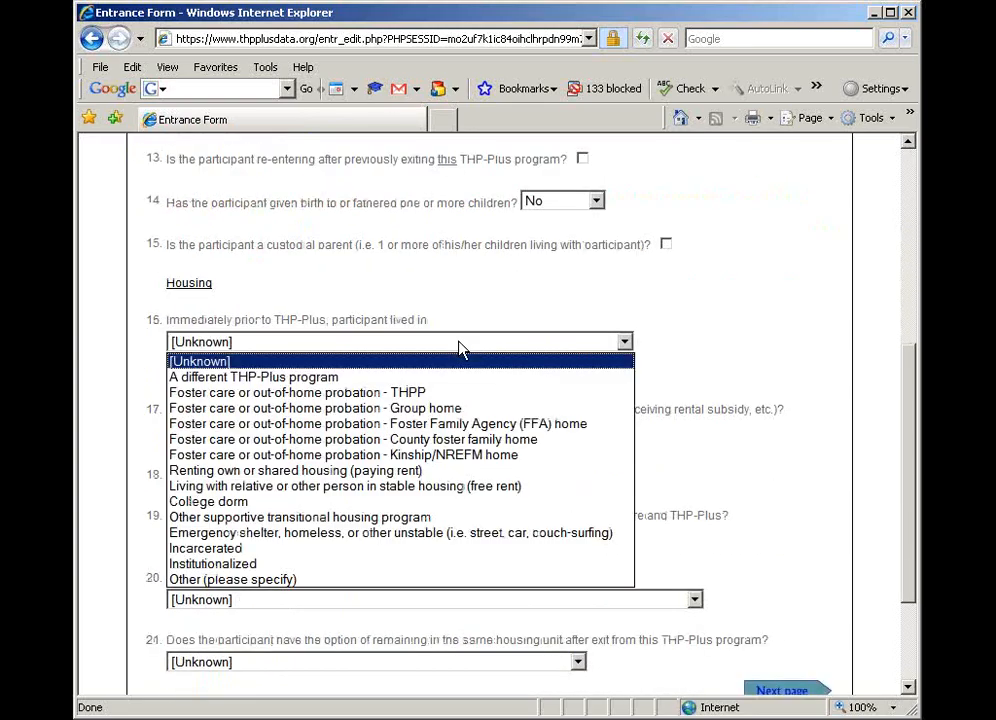
left_click(440, 541)
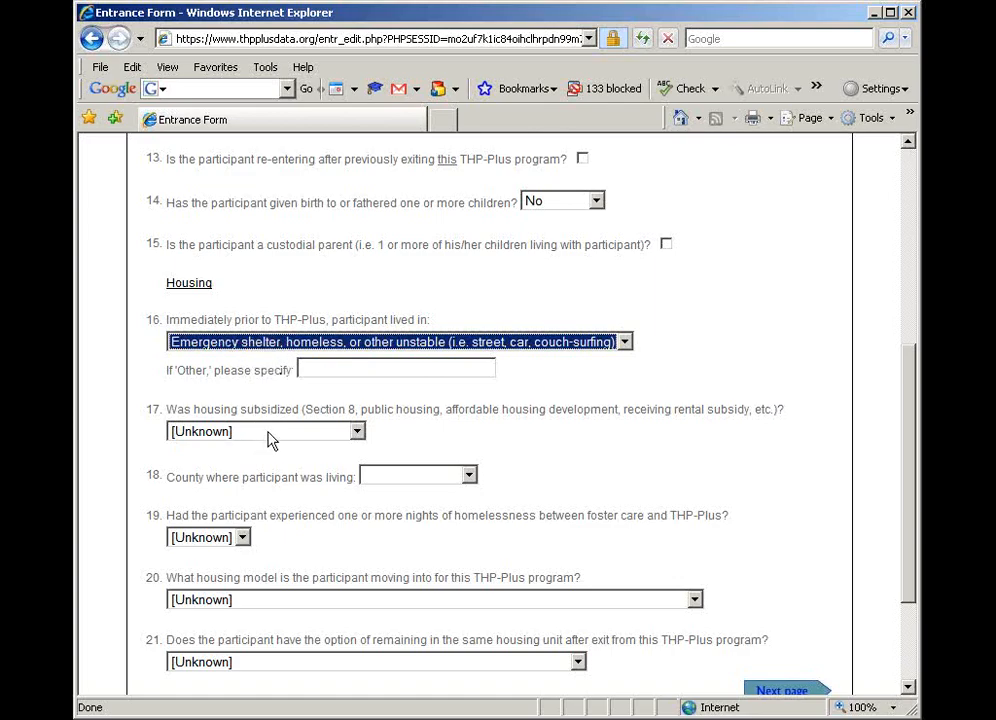
left_click(352, 434)
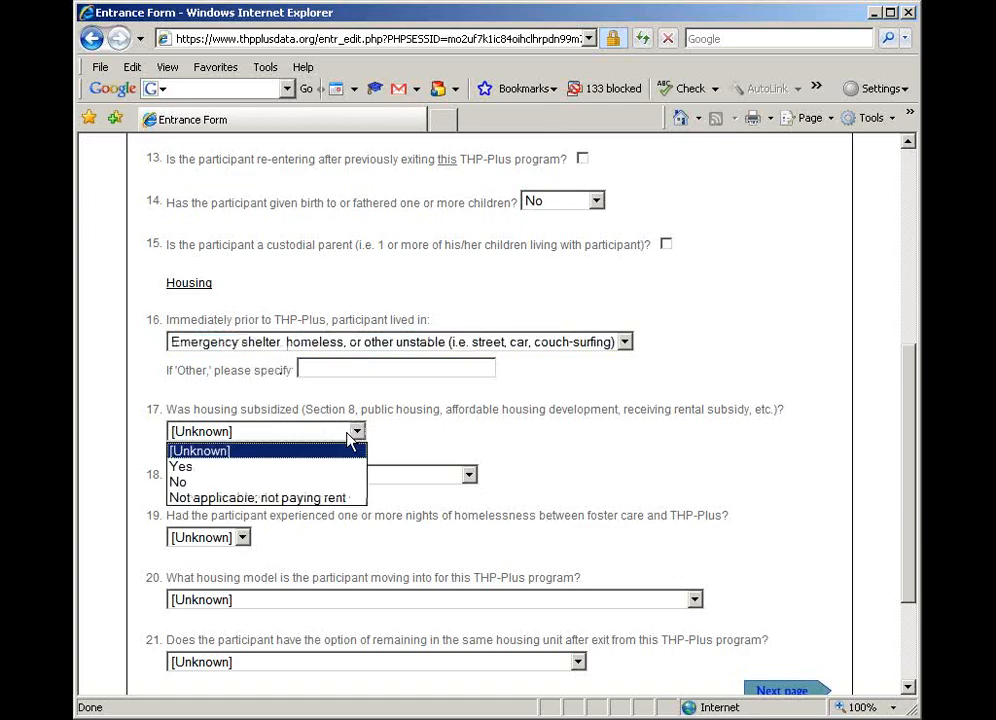
left_click(330, 500)
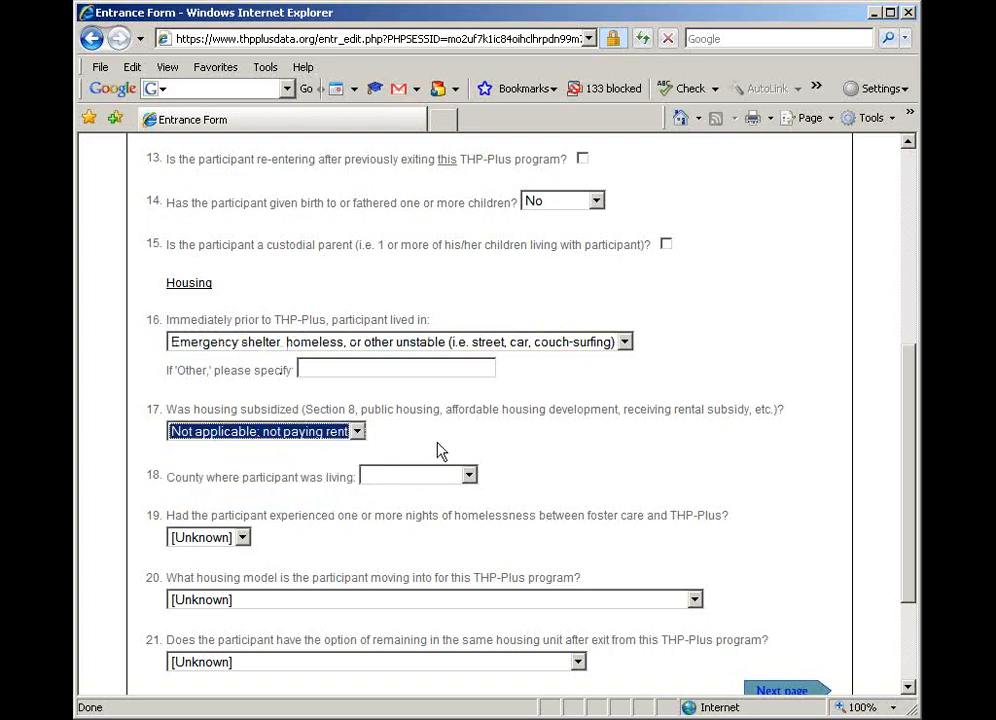
left_click(508, 456)
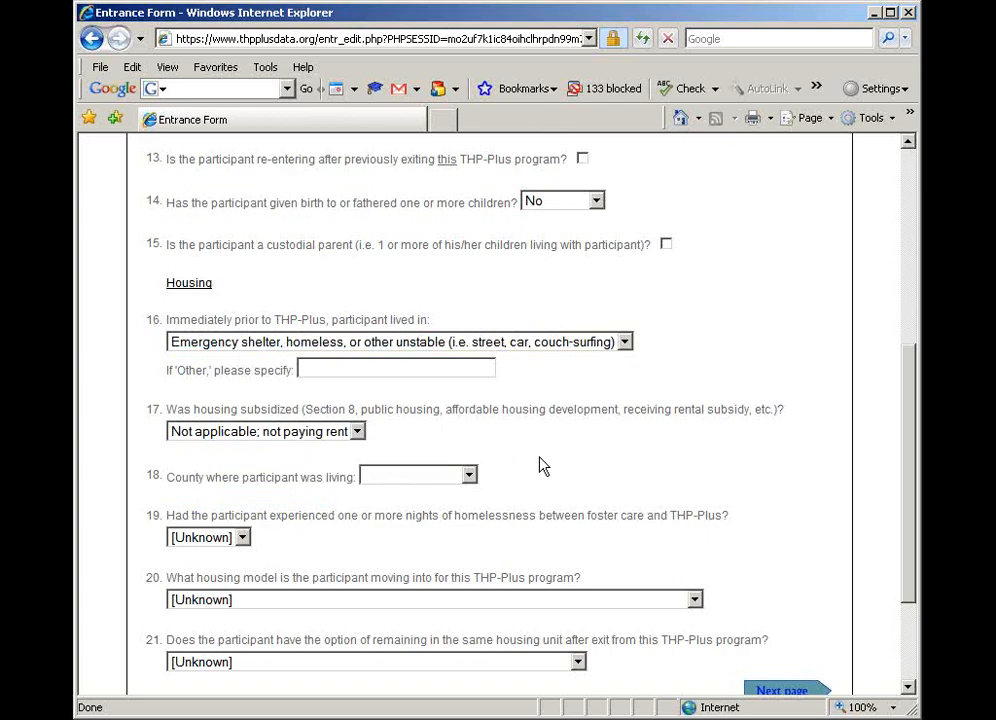
Set the county where the participant was living to Alpine in the Housing section
left_click(458, 482)
left_click(421, 38)
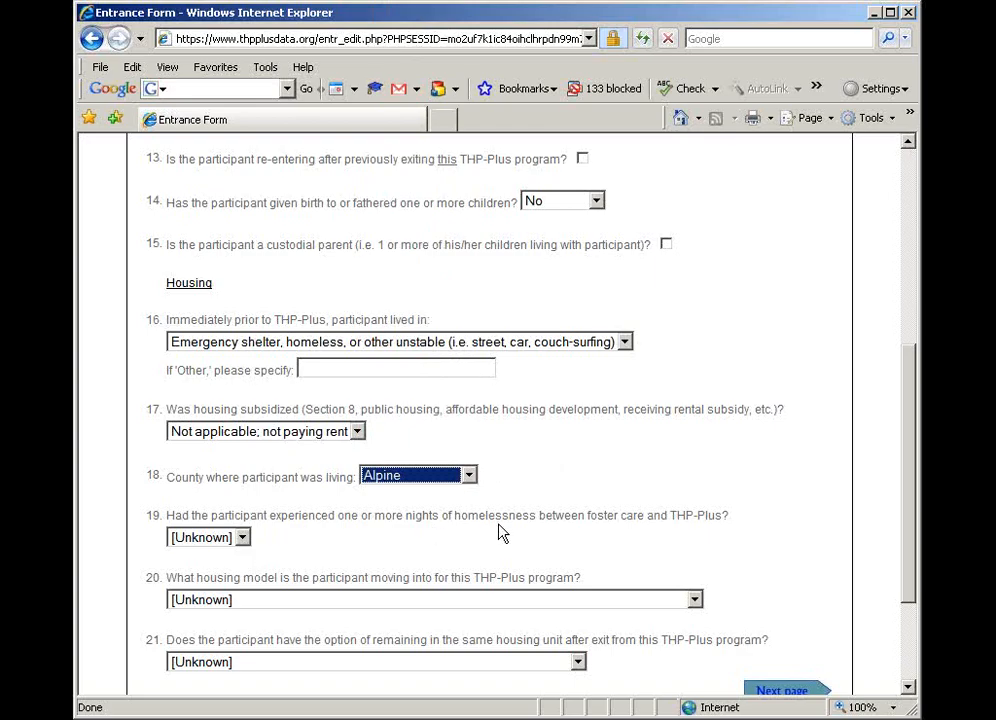
left_click(651, 392)
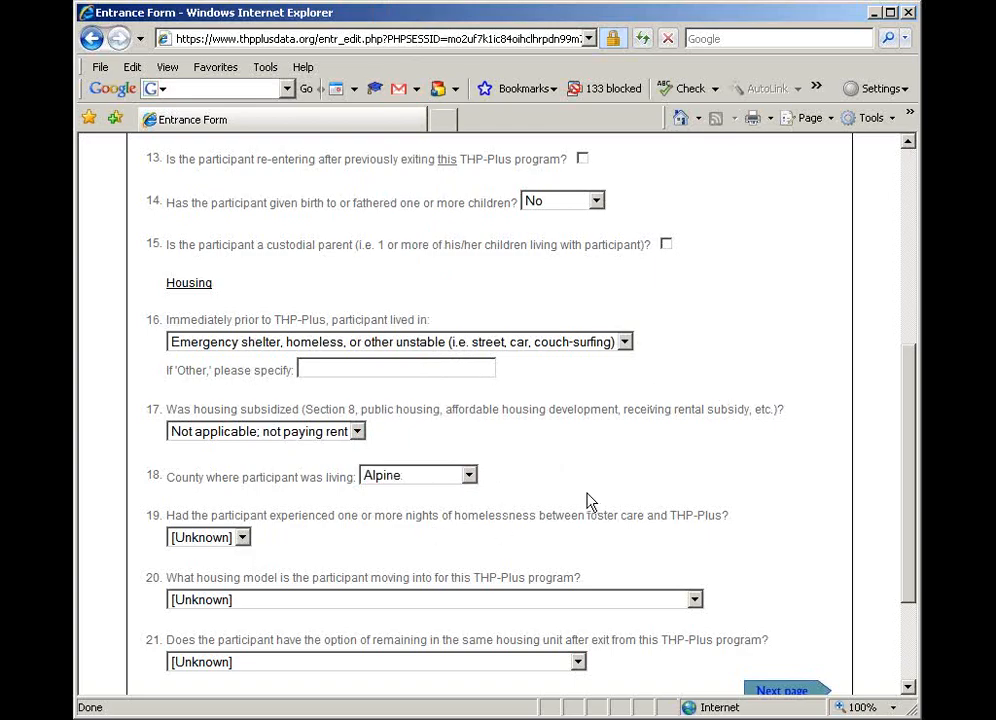
Open the site's Get Help link from the Entrance Form
scroll(590, 500, "up", 5)
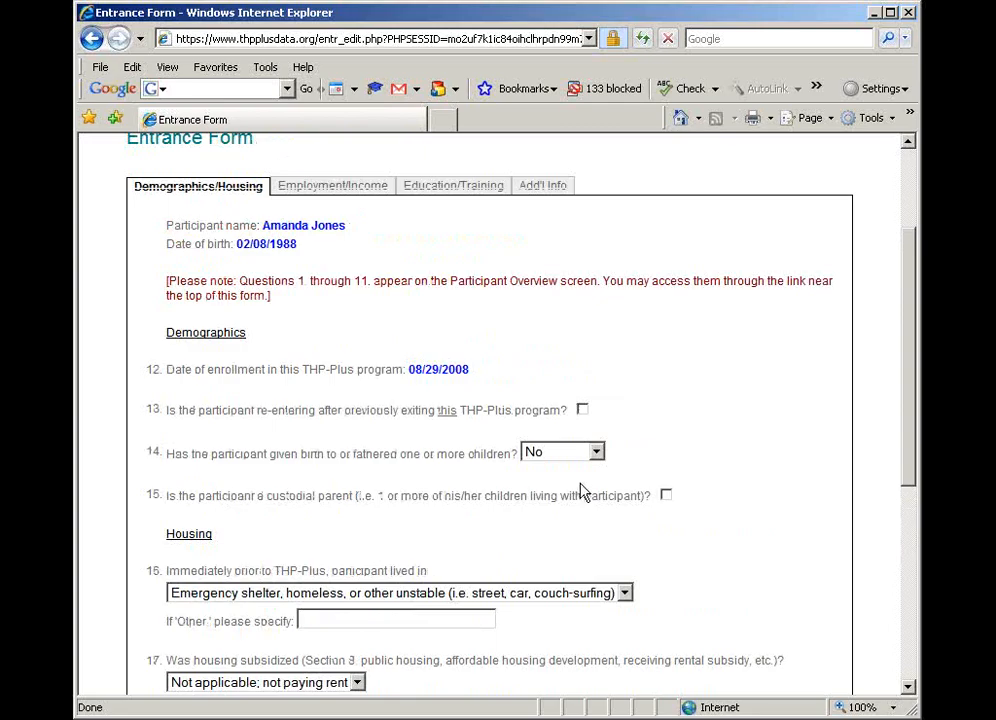
scroll(634, 351, "up", 3)
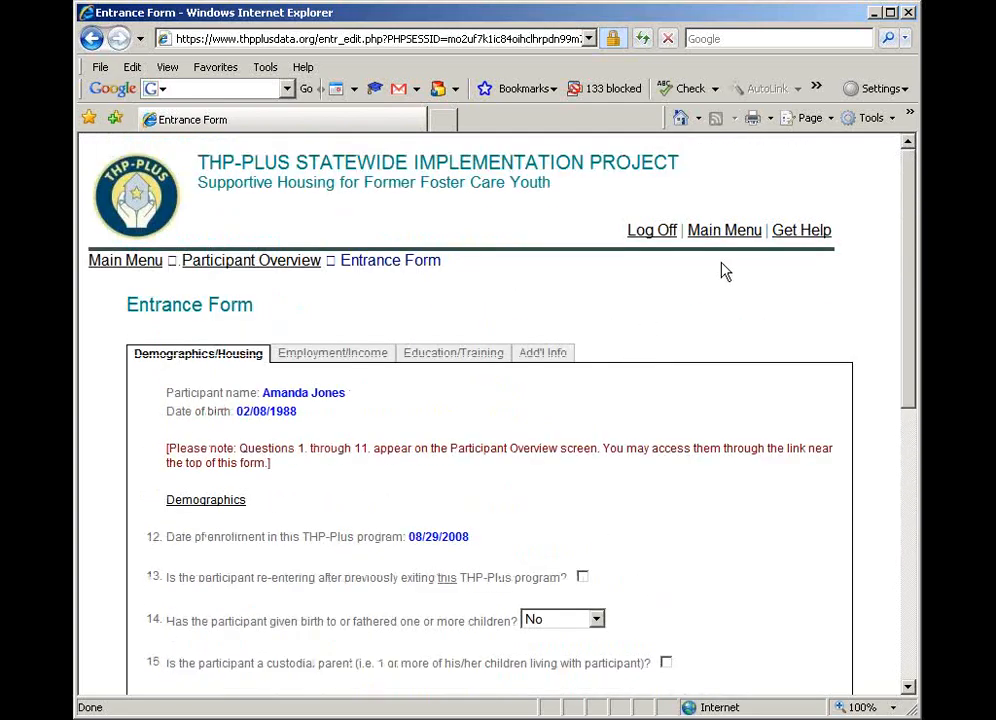
left_click(813, 240)
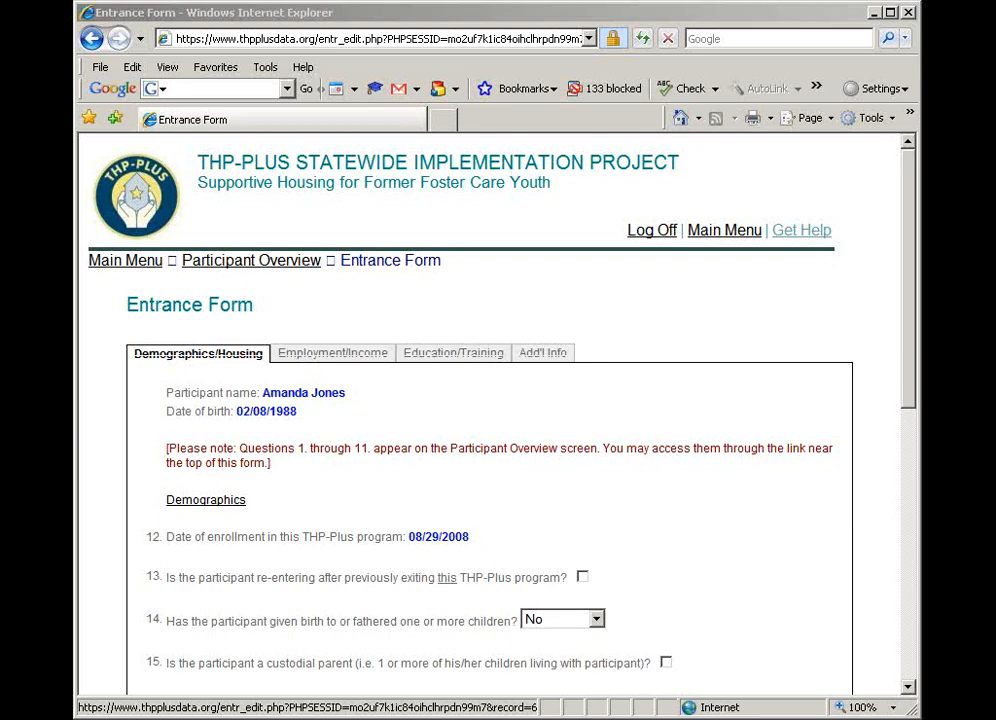
Answer Yes to nights of homelessness between foster care and THP-Plus, and set the program's housing model to Scattered site
scroll(389, 627, "down", 5)
scroll(404, 568, "down", 3)
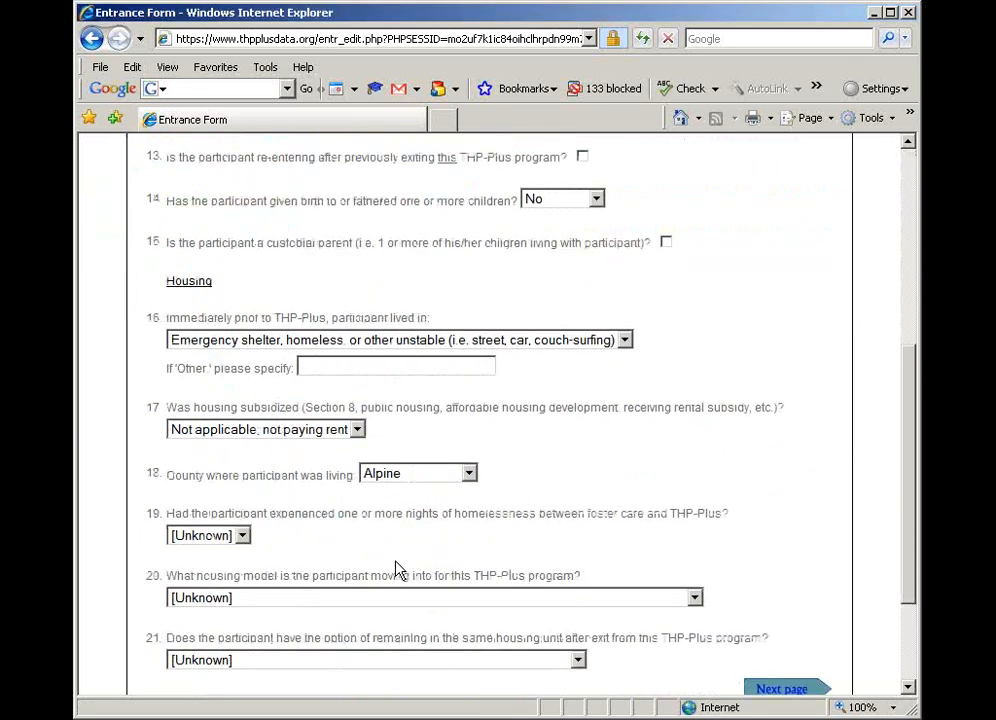
left_click(243, 536)
left_click(212, 586)
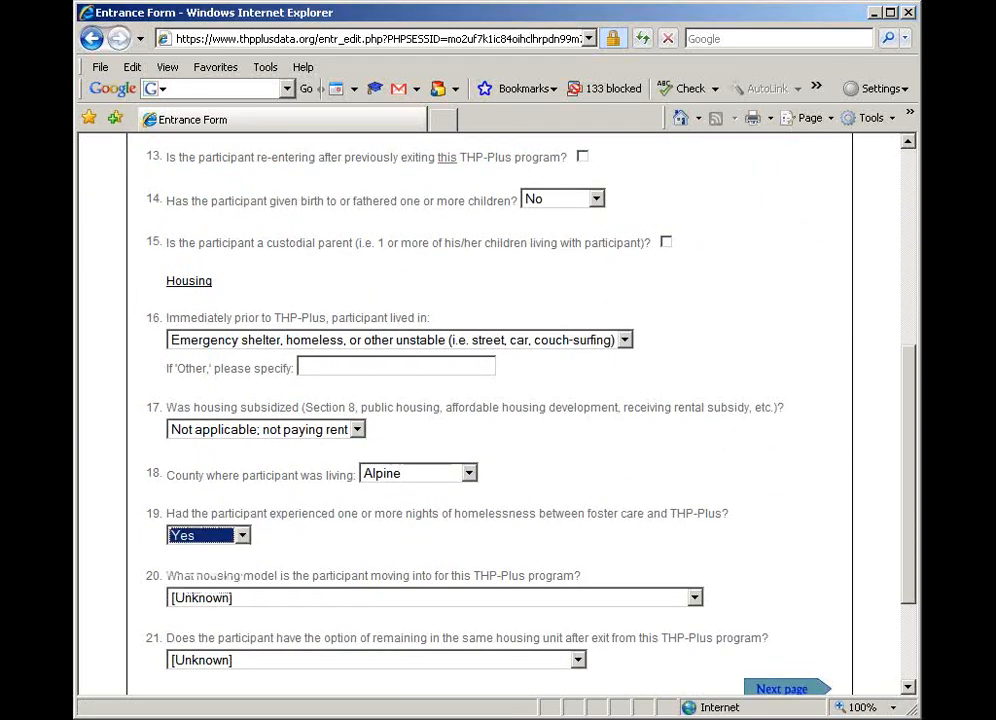
left_click(320, 598)
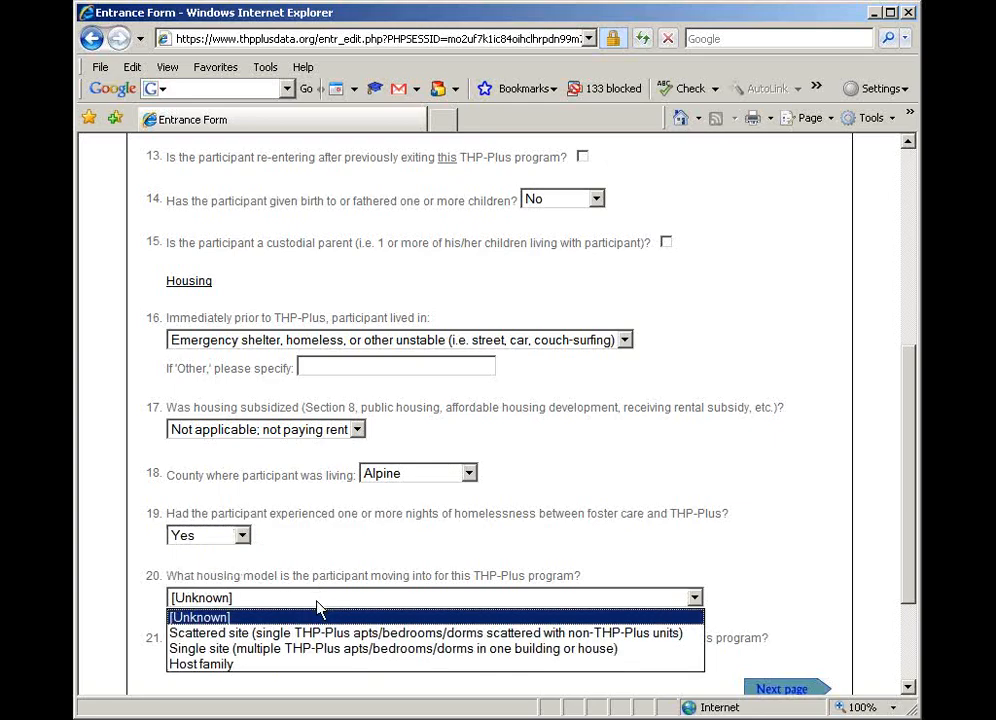
left_click(320, 633)
left_click(327, 623)
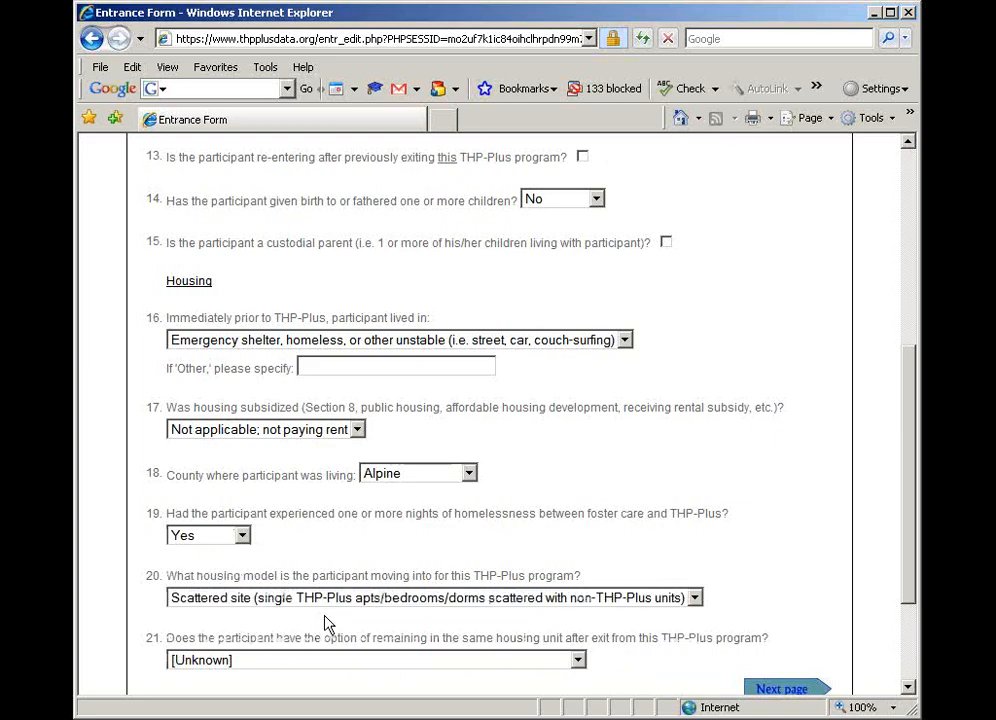
Set the option of remaining in the same housing unit after exit to Yes (participant may keep lease or remain with host family)
scroll(438, 638, "down", 2)
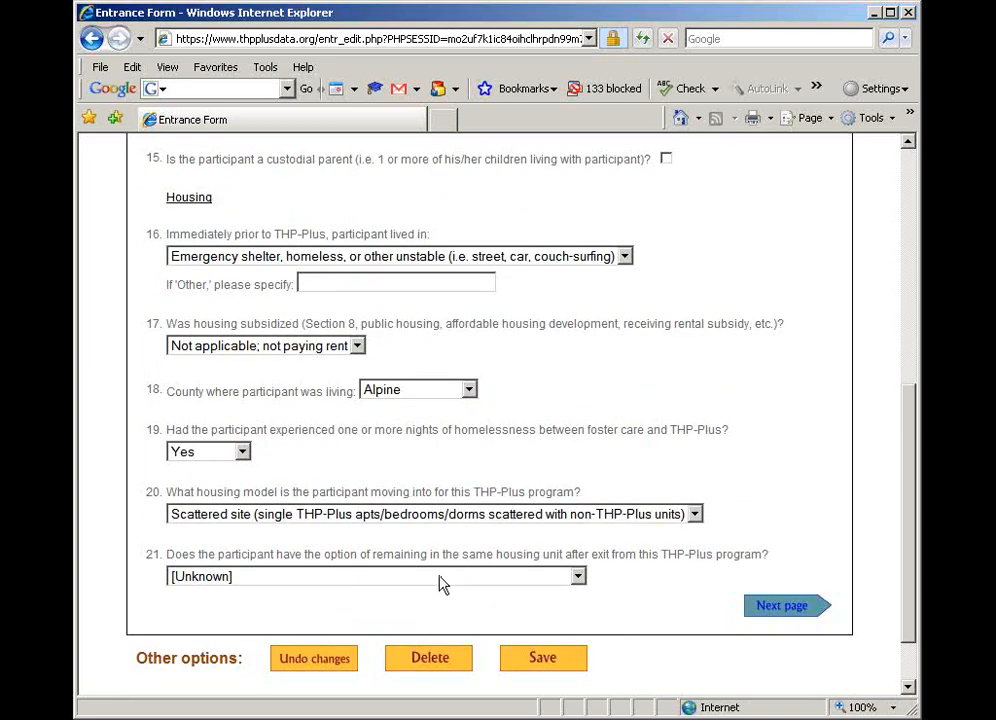
left_click(443, 585)
left_click(438, 607)
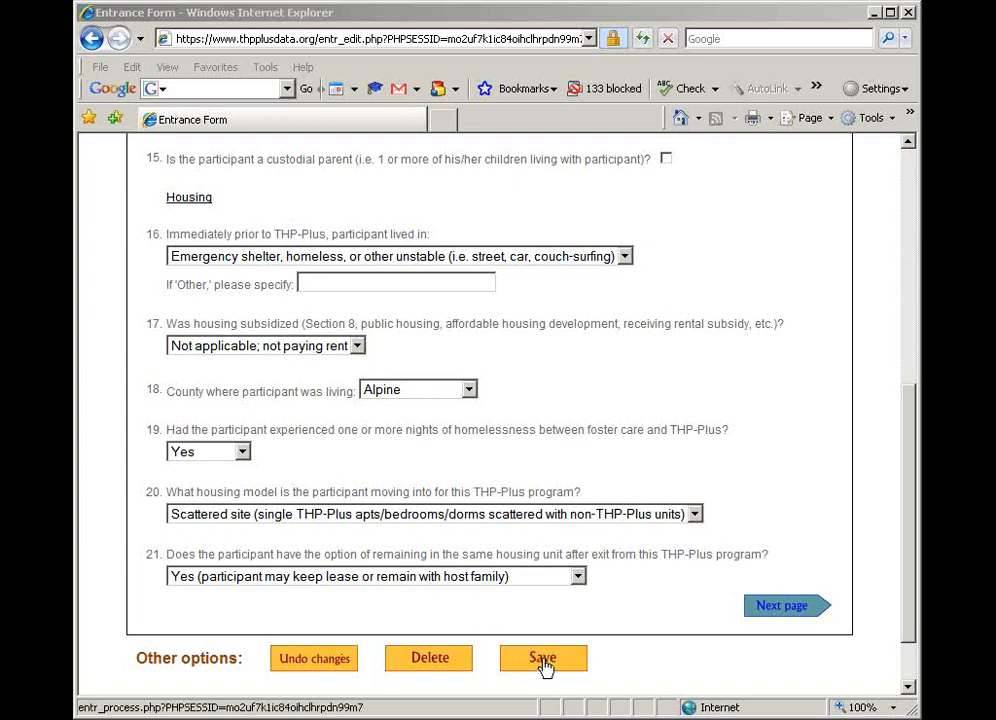
left_click(445, 662)
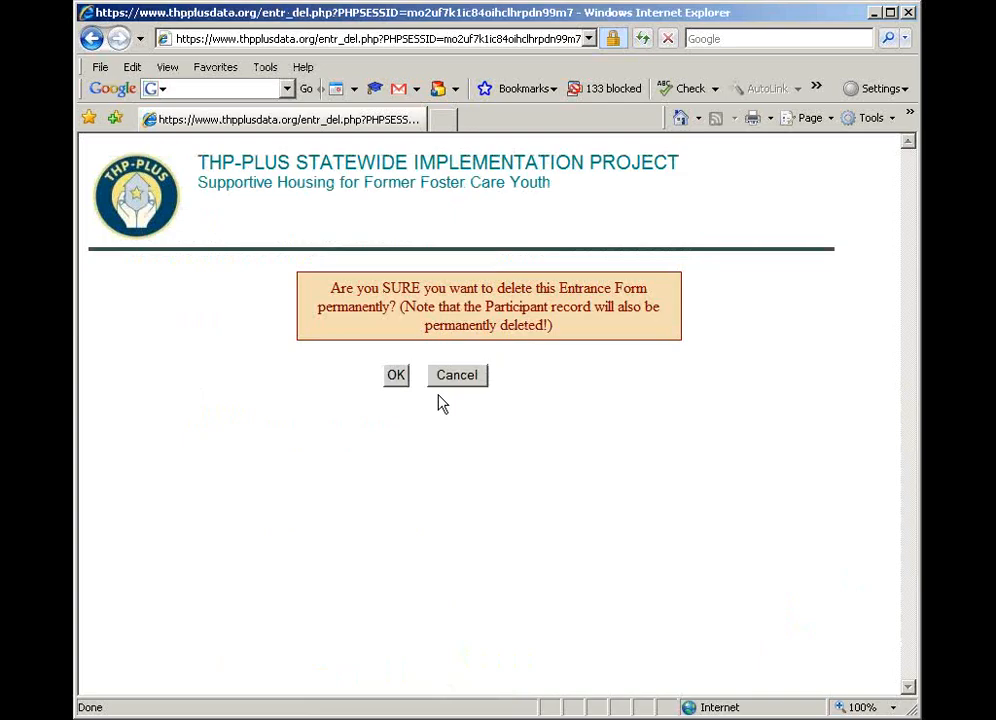
left_click(446, 381)
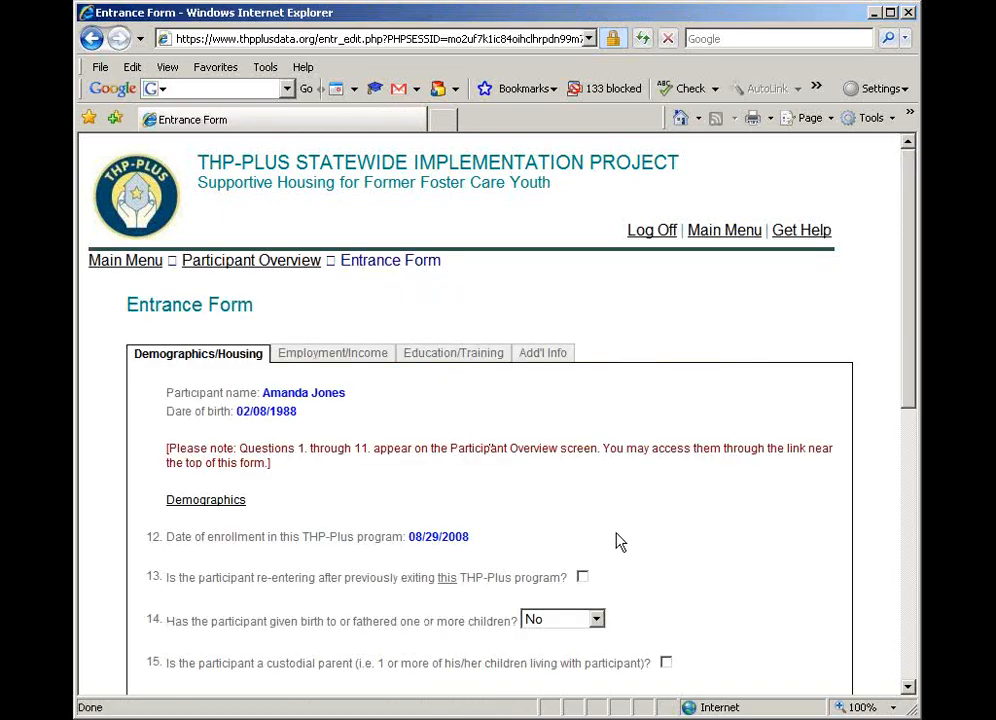
scroll(618, 539, "down", 2)
scroll(618, 538, "down", 2)
scroll(616, 538, "down", 4)
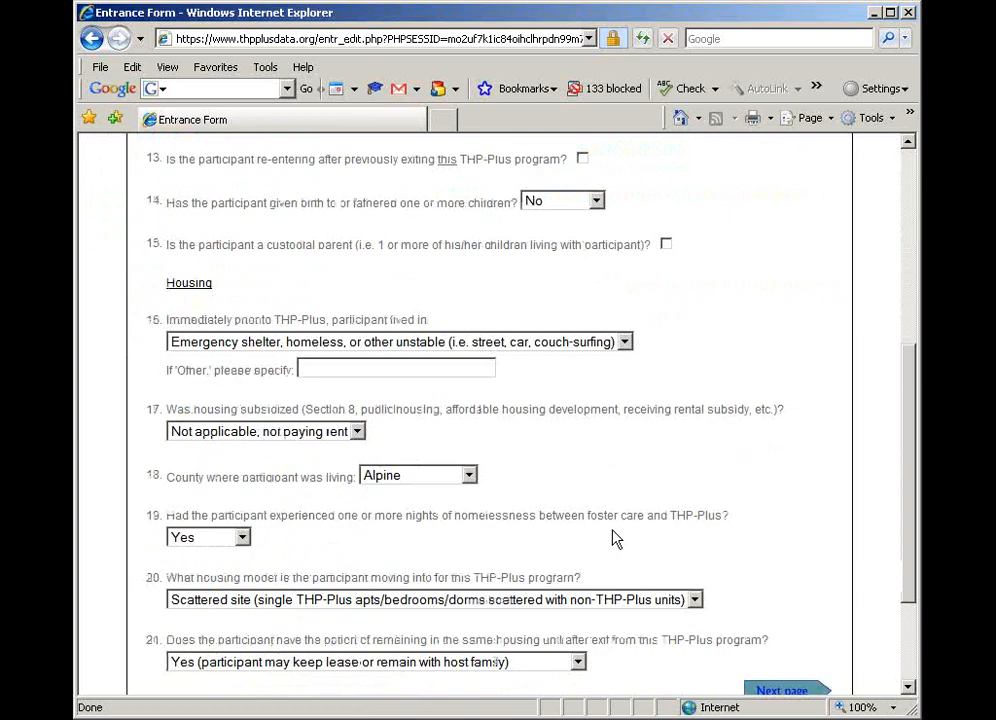
scroll(614, 540, "down", 2)
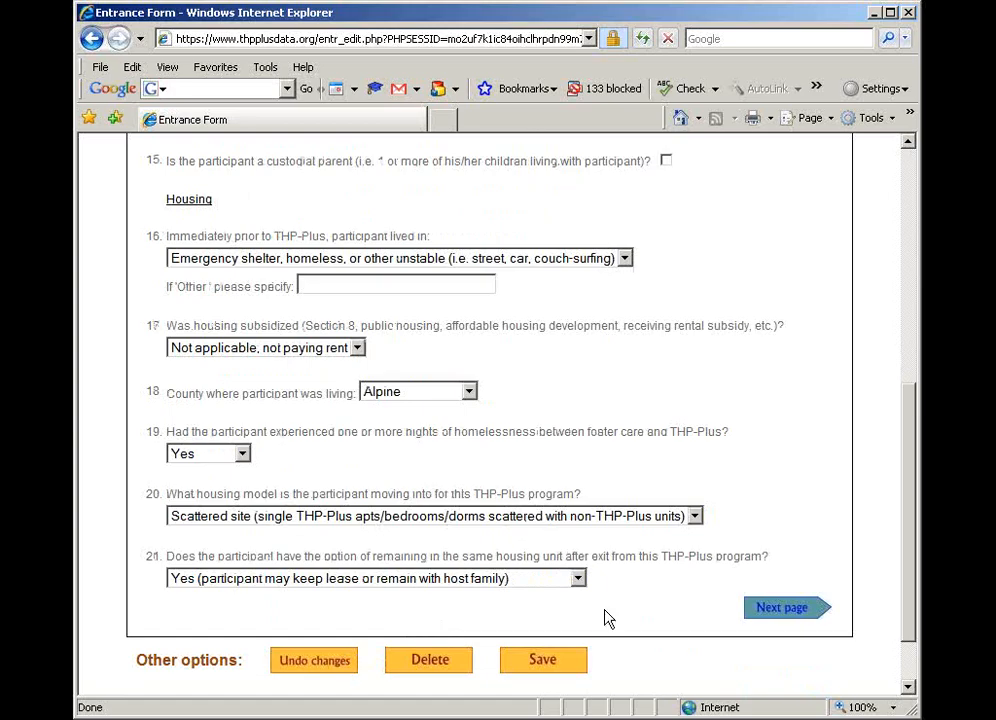
Go to the Employment/Income page of the Entrance Form and set Employment to Seeking employment
left_click(786, 612)
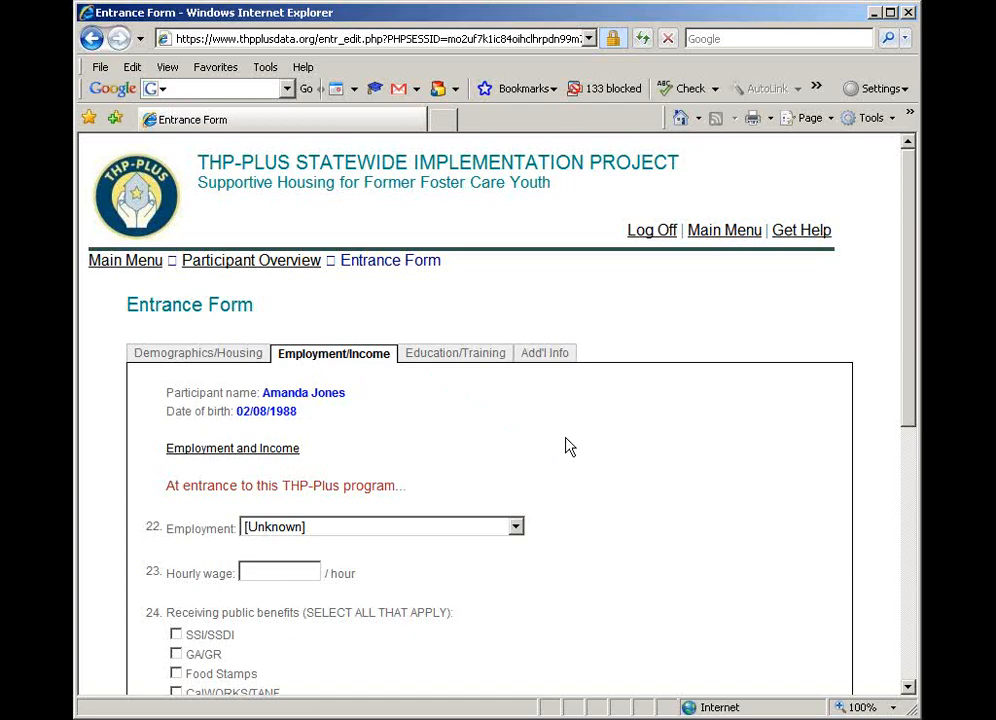
scroll(561, 450, "down", 2)
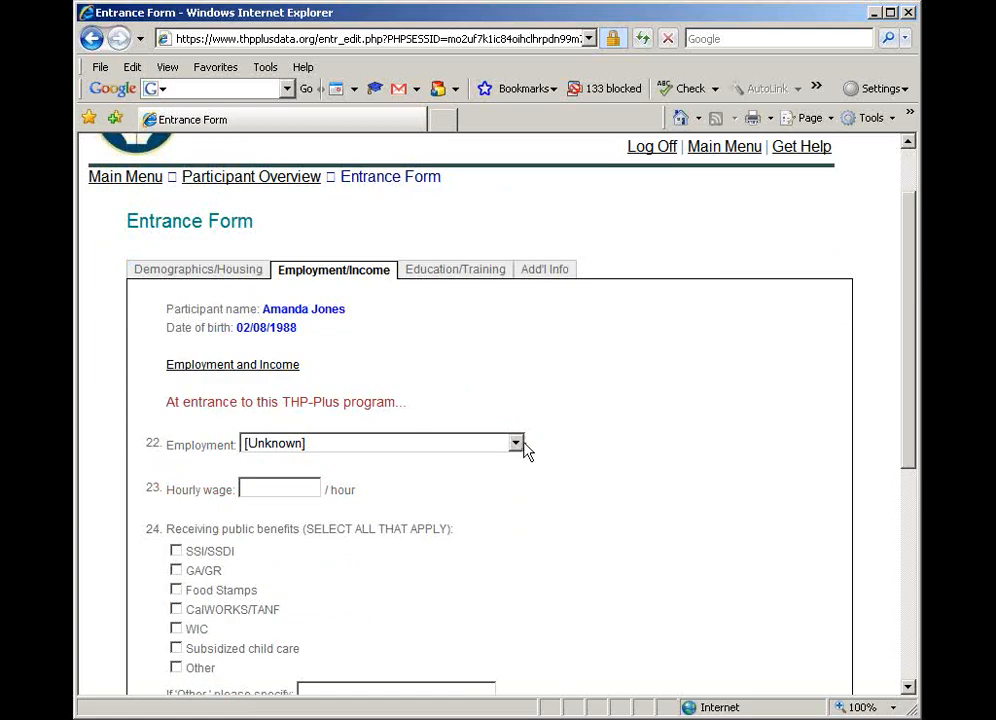
left_click(516, 447)
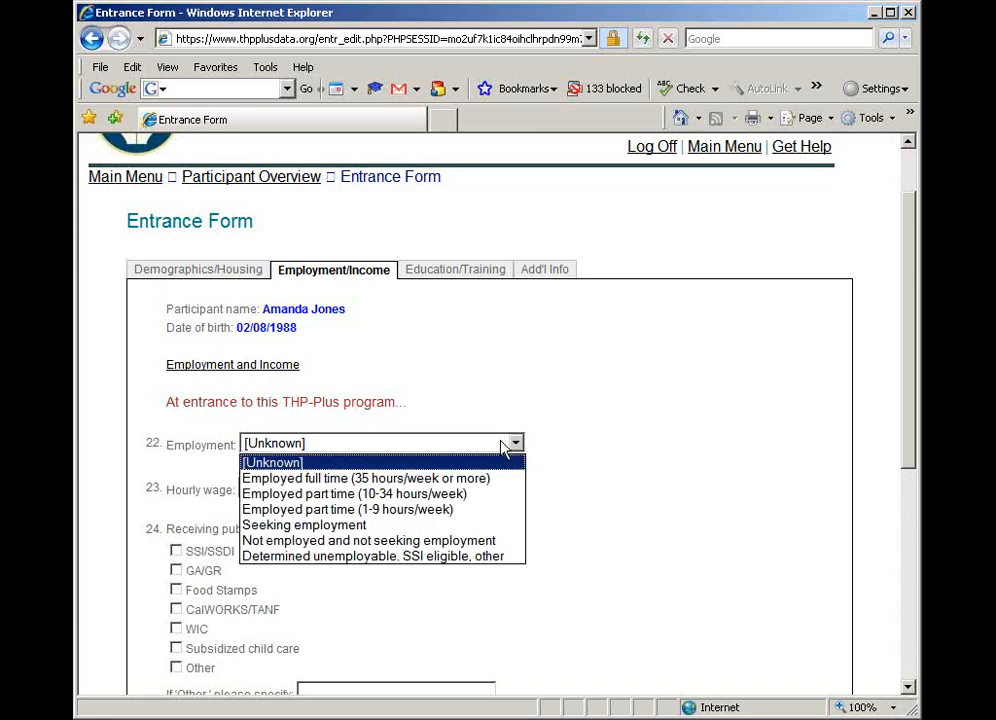
left_click(420, 524)
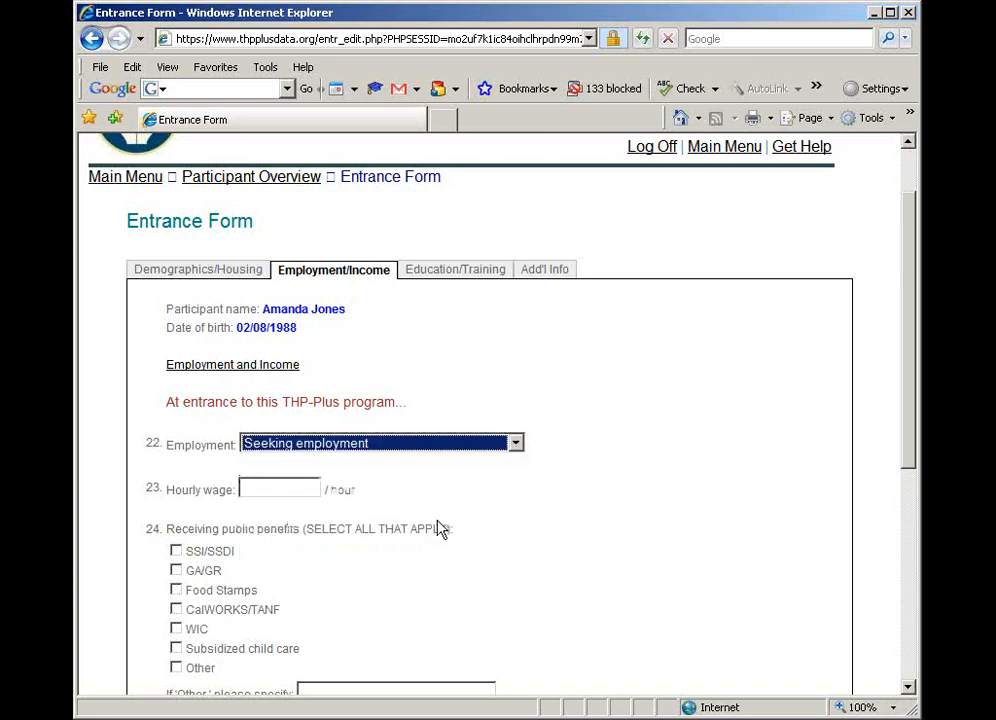
Set the participant's hourly wage to 0
left_click(284, 491)
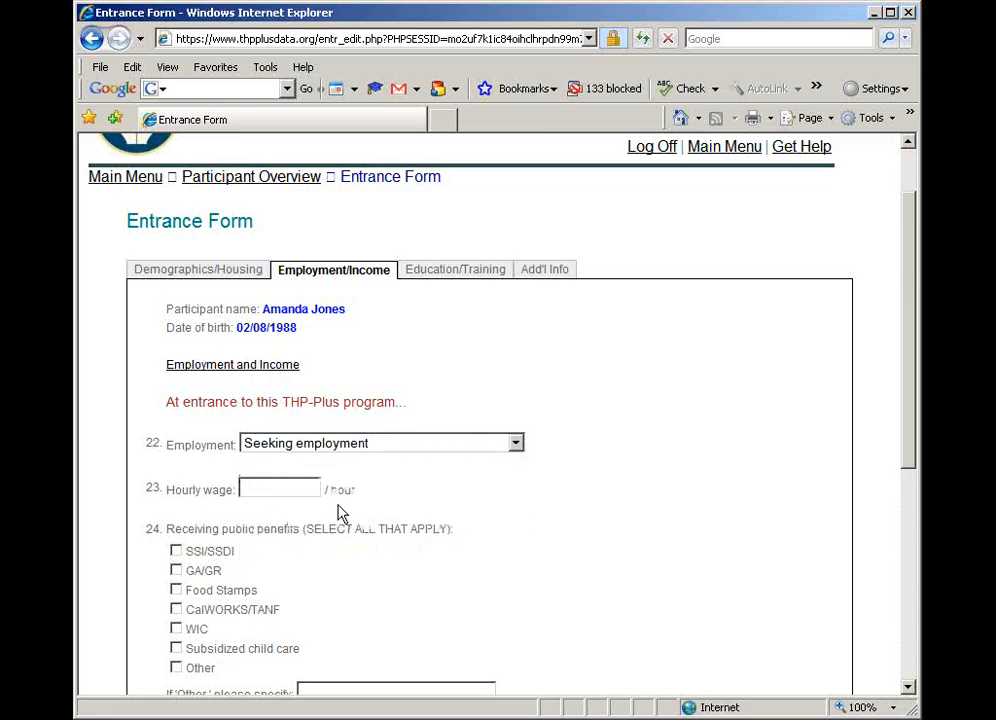
scroll(340, 513, "down", 2)
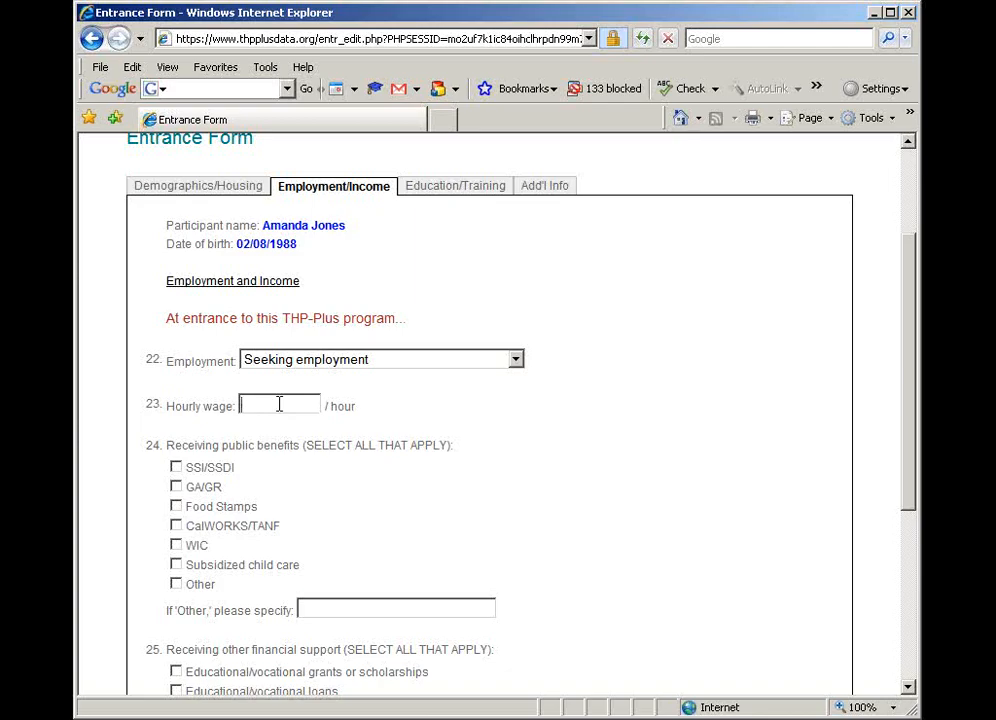
type("0")
Mark Financial support from family member or other person under other financial support received
scroll(287, 471, "down", 1)
scroll(280, 470, "down", 1)
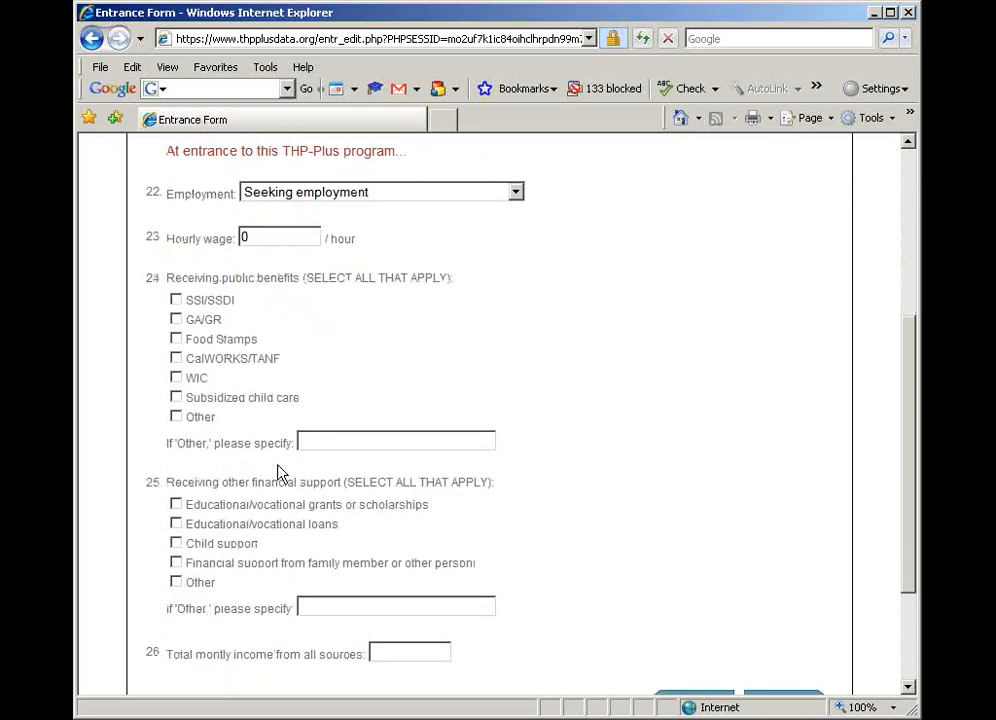
left_click(178, 566)
left_click(320, 602)
Set the participant's total monthly income from all sources to 100 on the Entrance Form
scroll(322, 597, "down", 2)
left_click(389, 569)
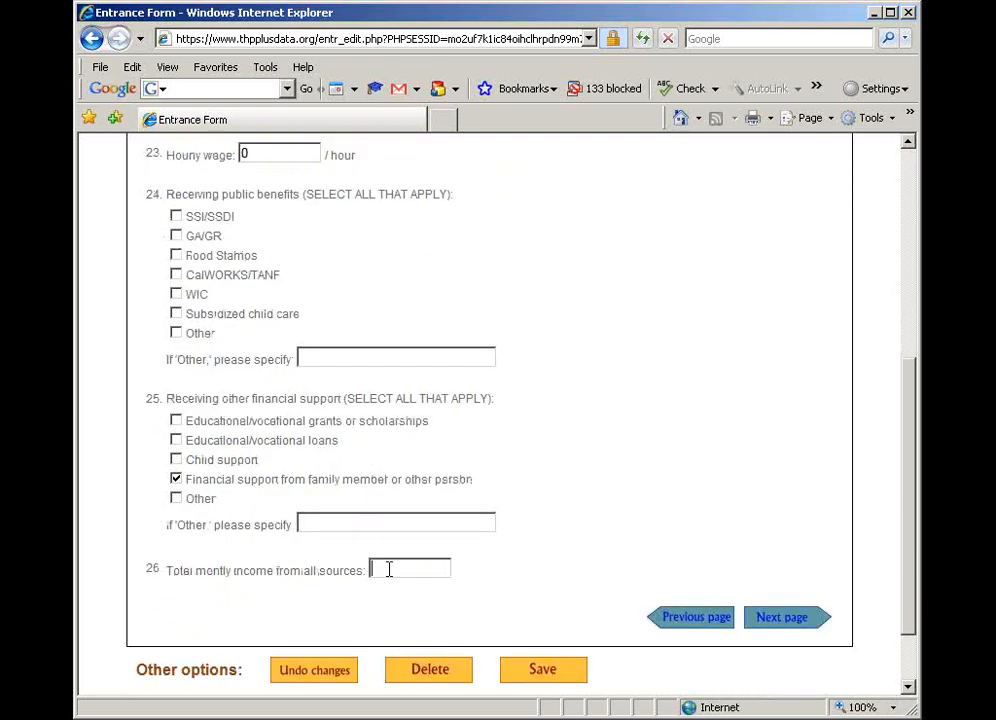
type("100")
Go to the Education/Training page of the Entrance Form and set Educational status to Received HS diploma
left_click(785, 618)
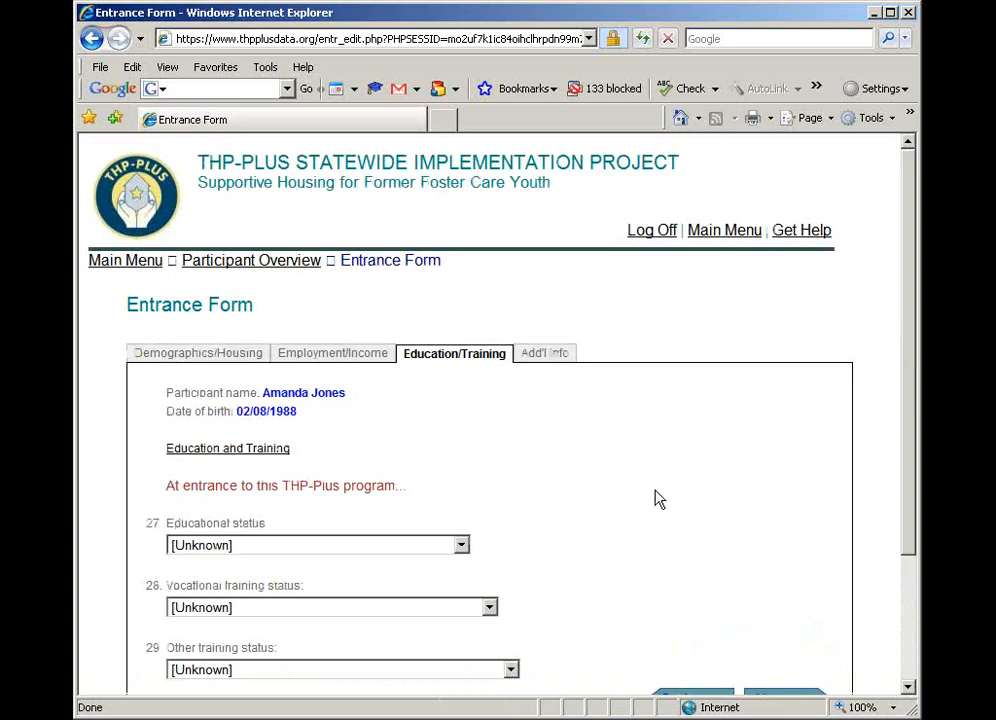
scroll(659, 499, "down", 2)
left_click(433, 465)
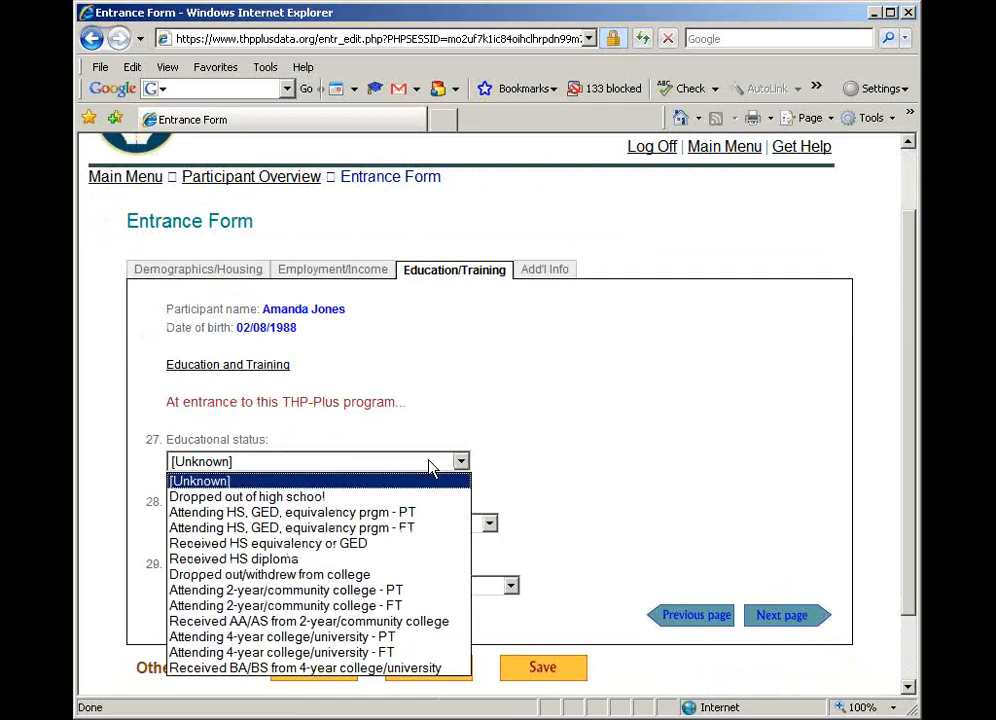
left_click(364, 517)
left_click(370, 466)
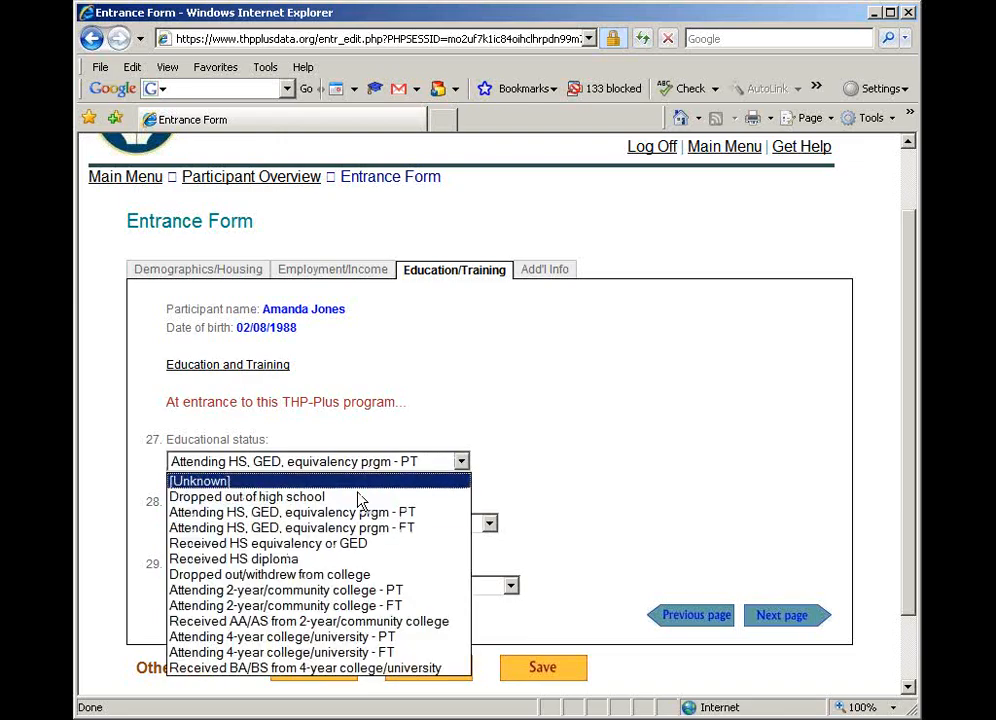
left_click(345, 558)
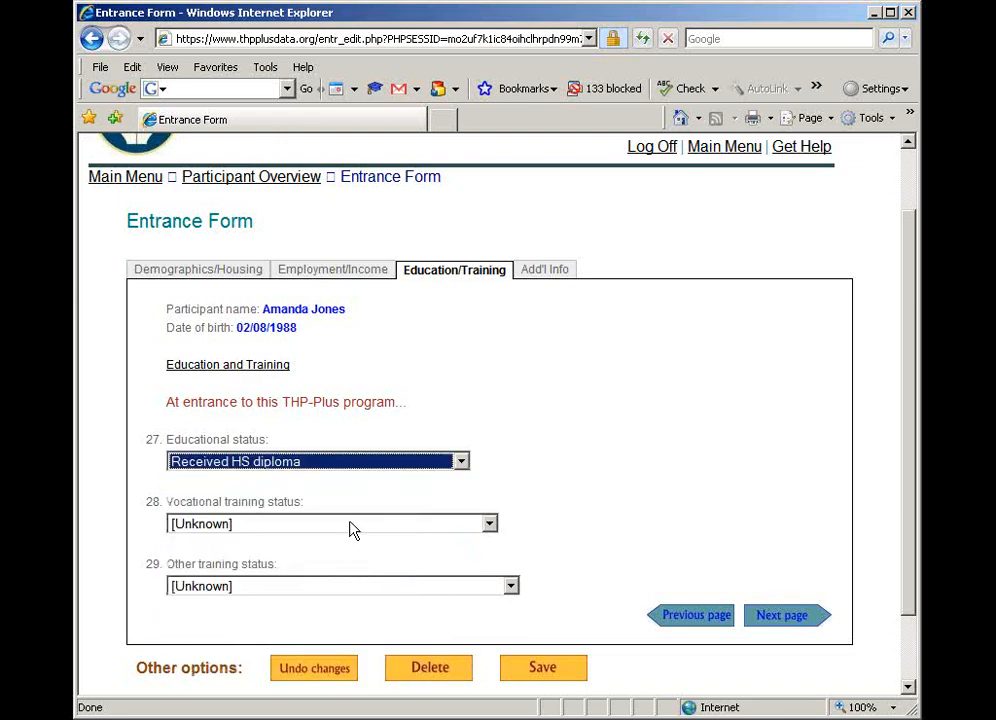
Set both Vocational training status and Other training status to Not applicable, never attended
left_click(352, 528)
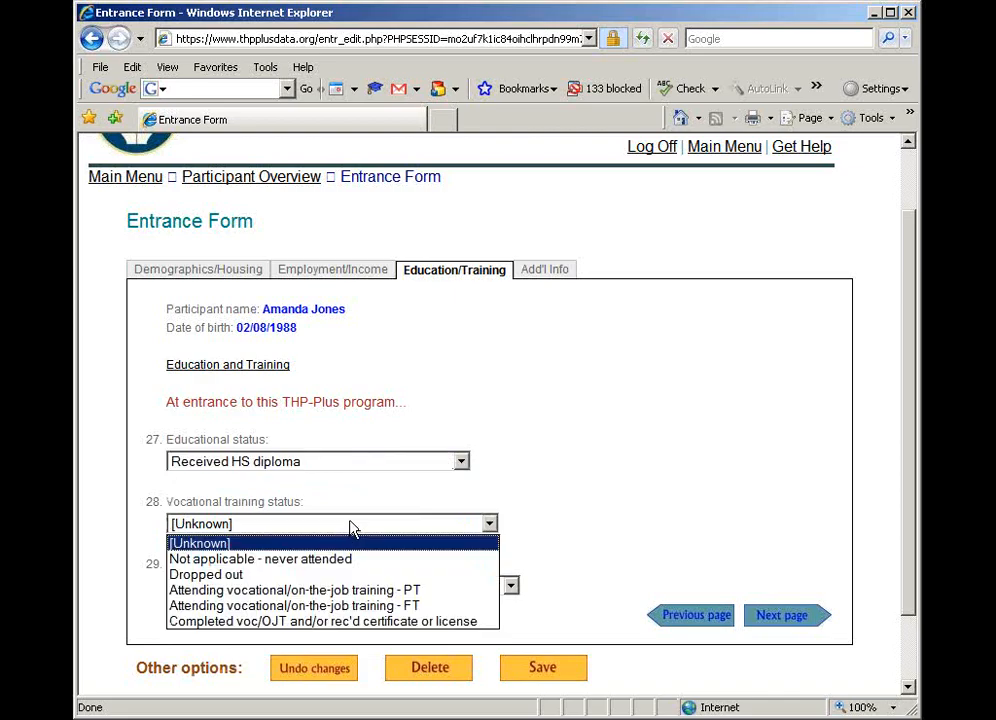
left_click(345, 560)
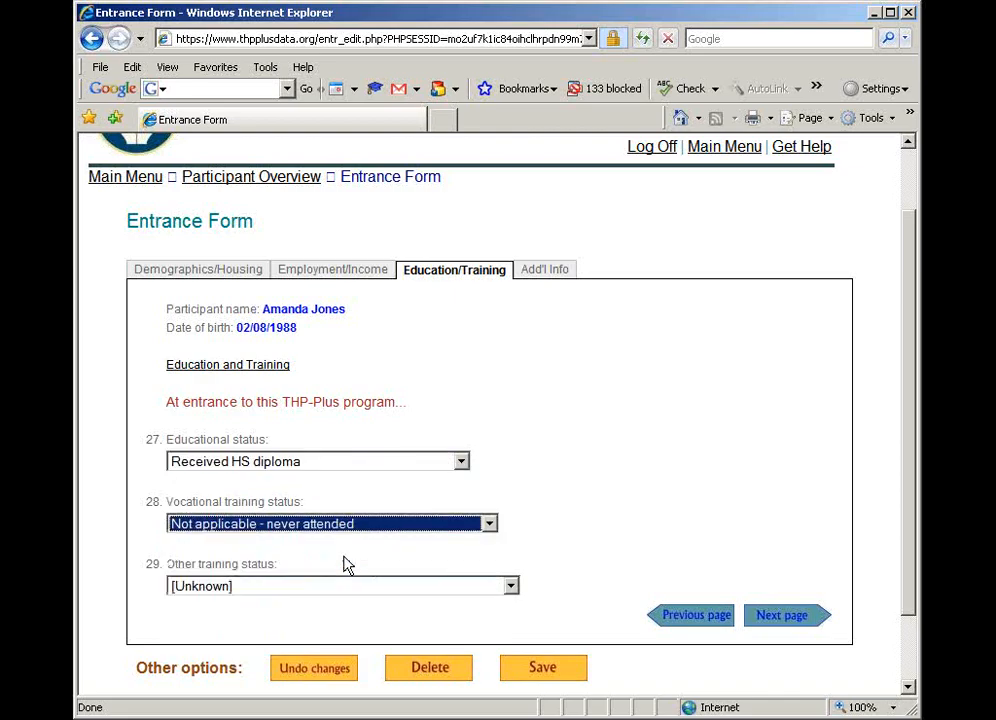
left_click(331, 588)
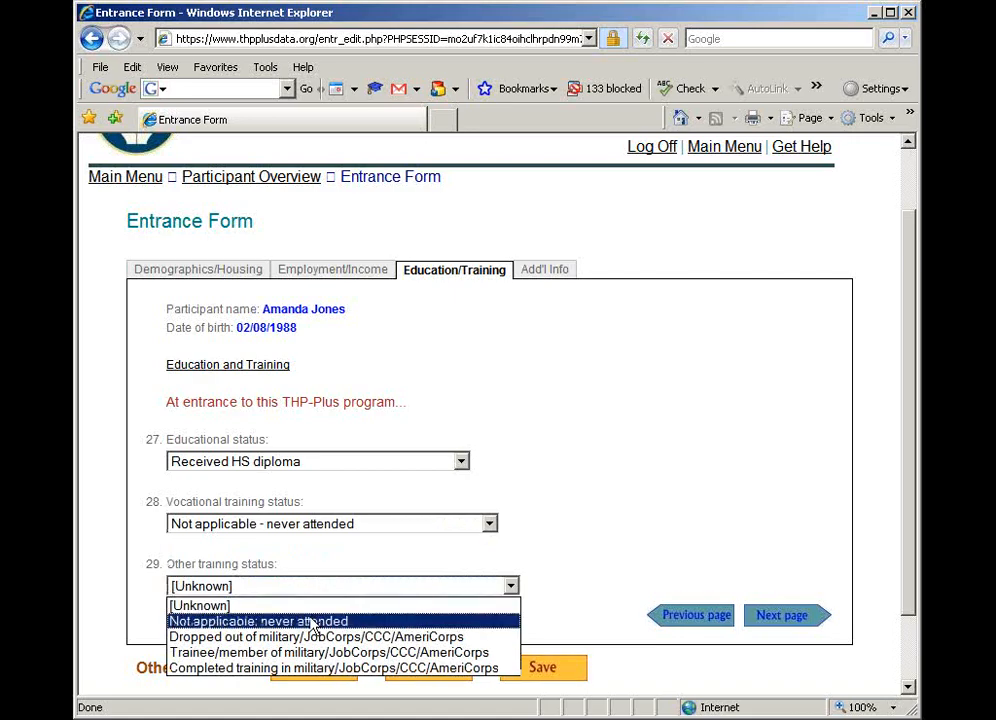
left_click(312, 622)
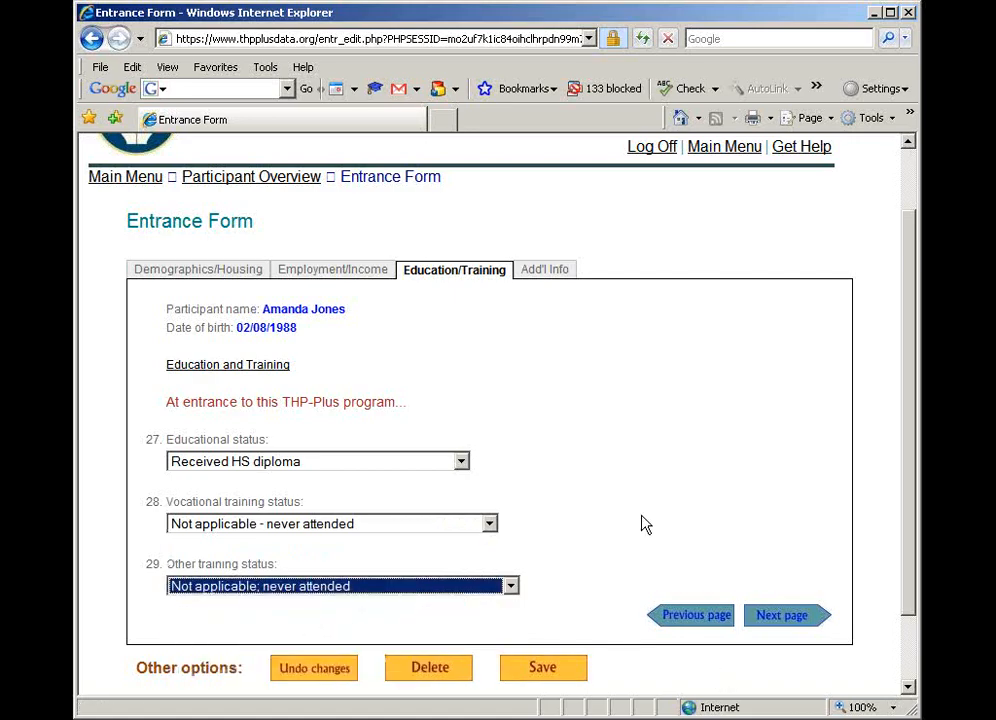
Go to the Add'l Info page and answer No for both the checking/savings account or IDA and the health insurance
left_click(778, 622)
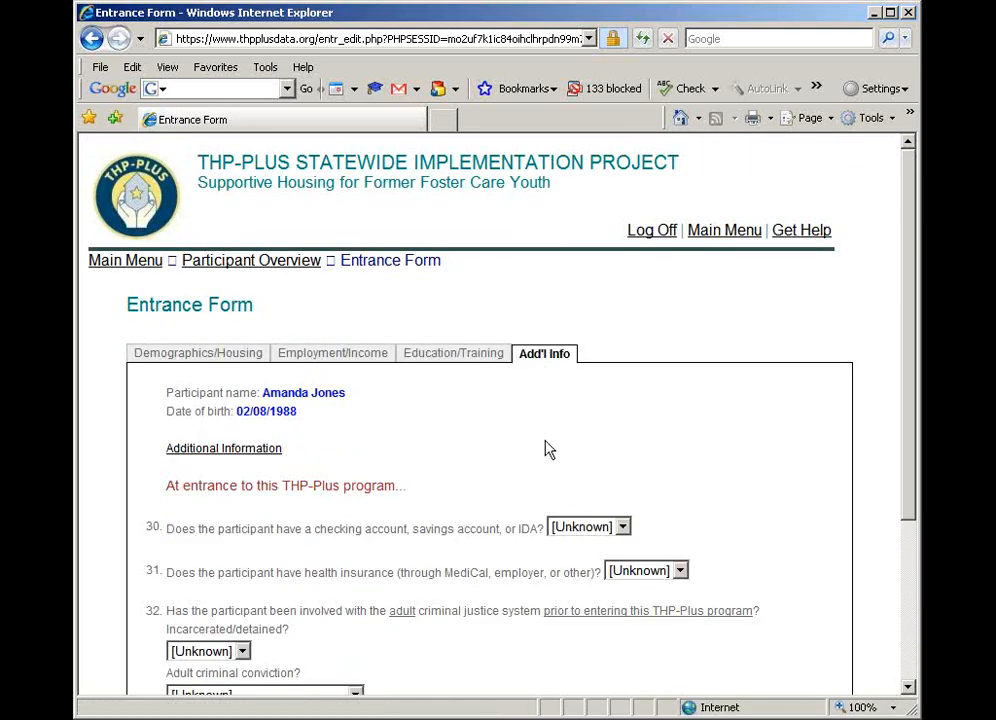
scroll(548, 450, "down", 2)
left_click(590, 444)
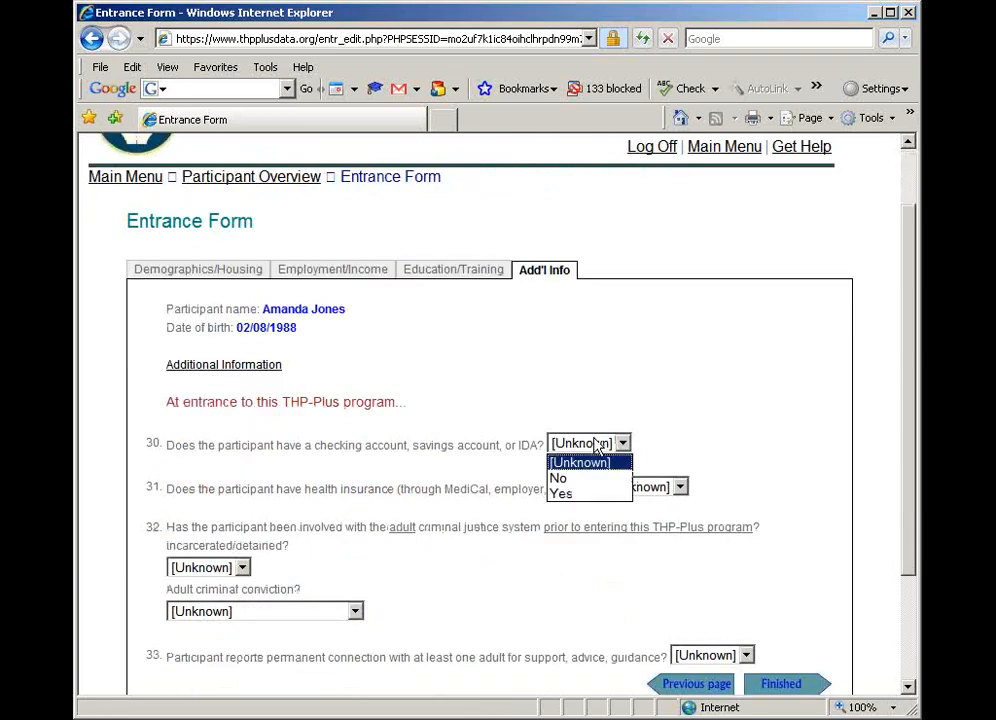
left_click(588, 478)
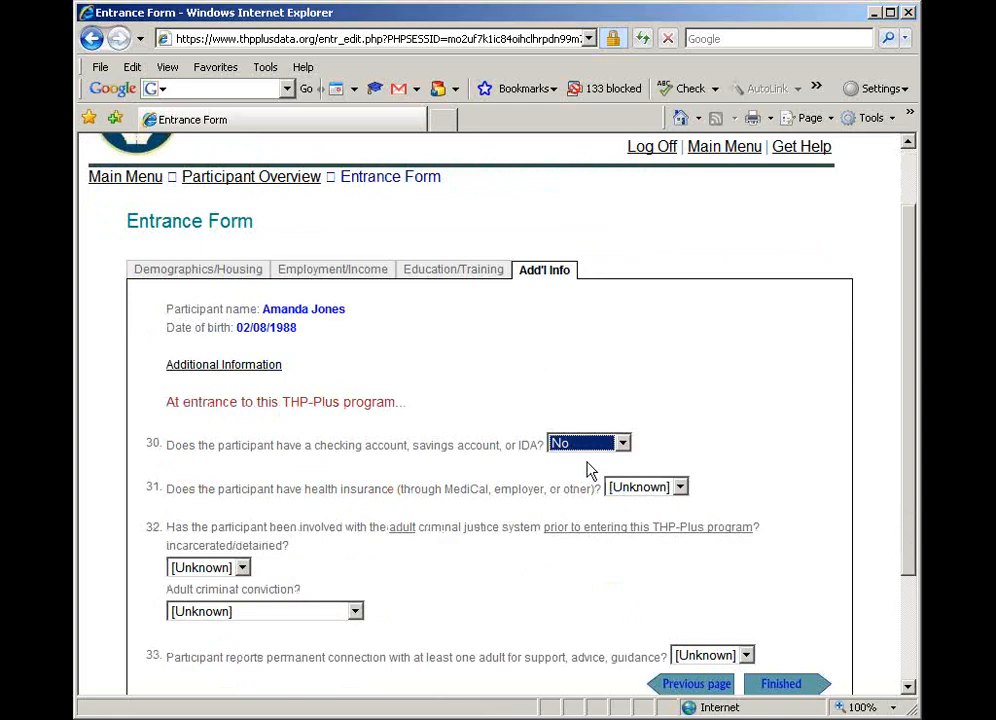
left_click(634, 489)
left_click(612, 521)
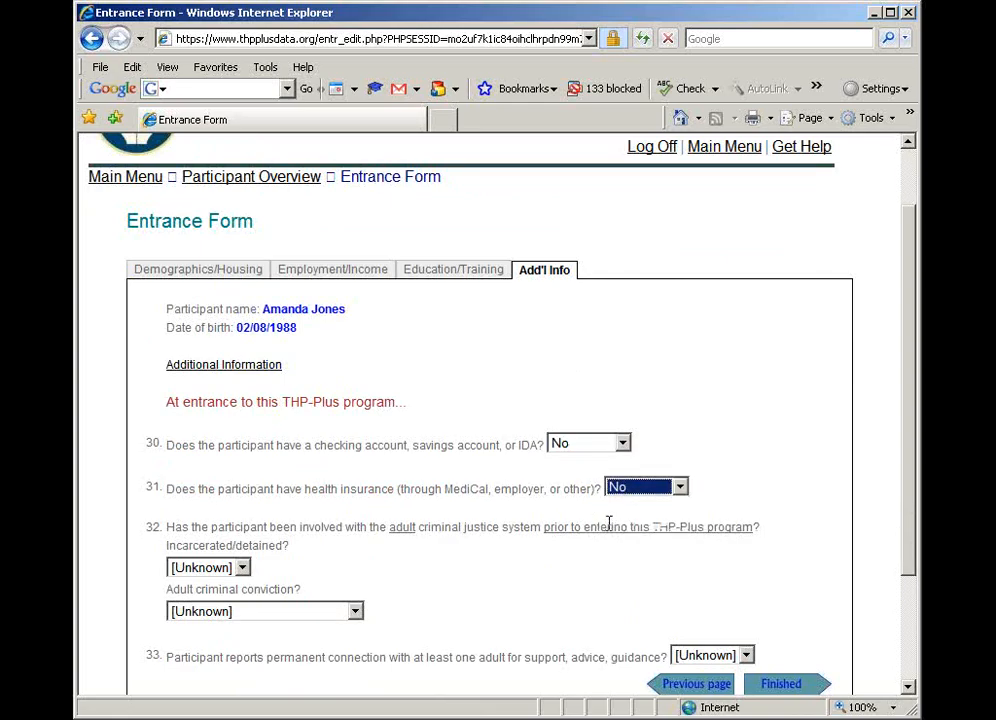
left_click(381, 562)
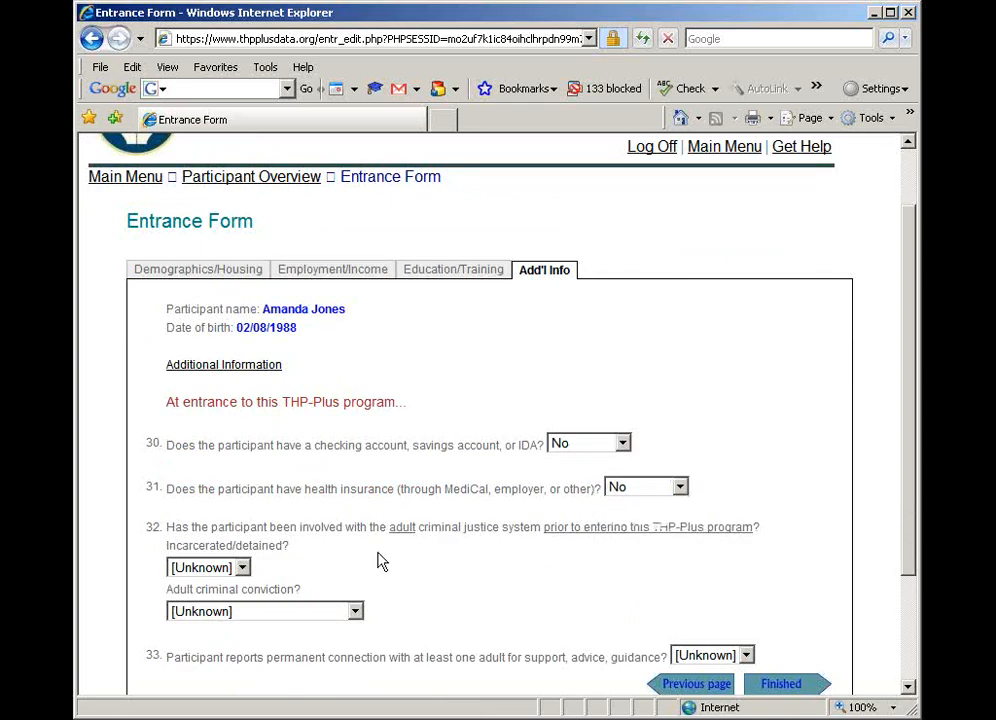
Under adult criminal justice involvement, set Incarcerated/detained to No and Adult criminal conviction to None
scroll(381, 562, "down", 2)
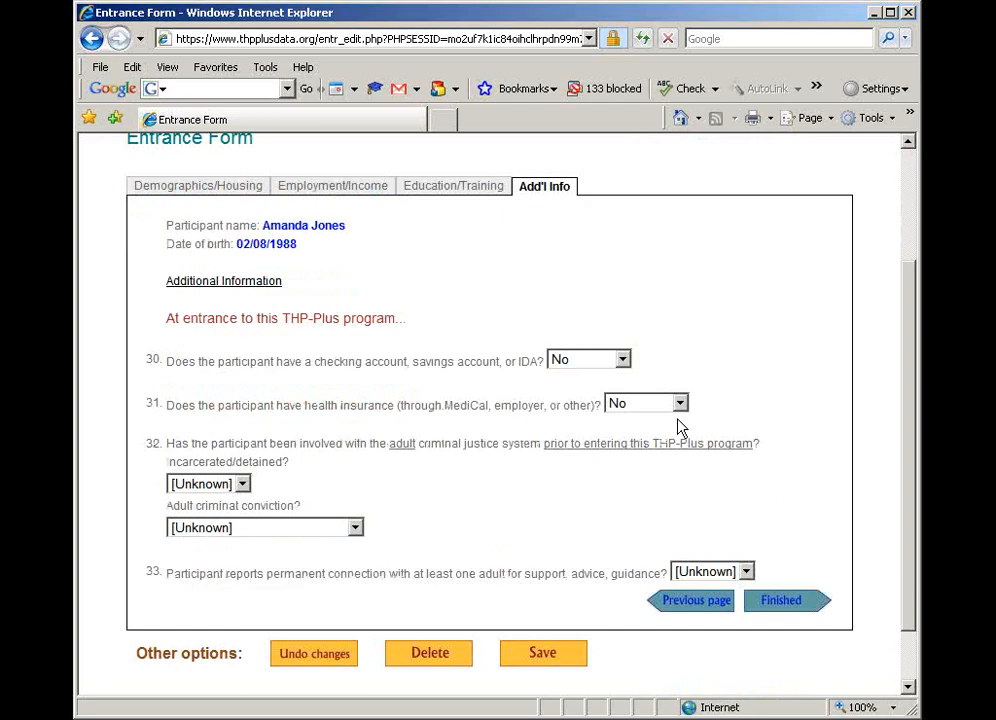
left_click(242, 484)
left_click(217, 519)
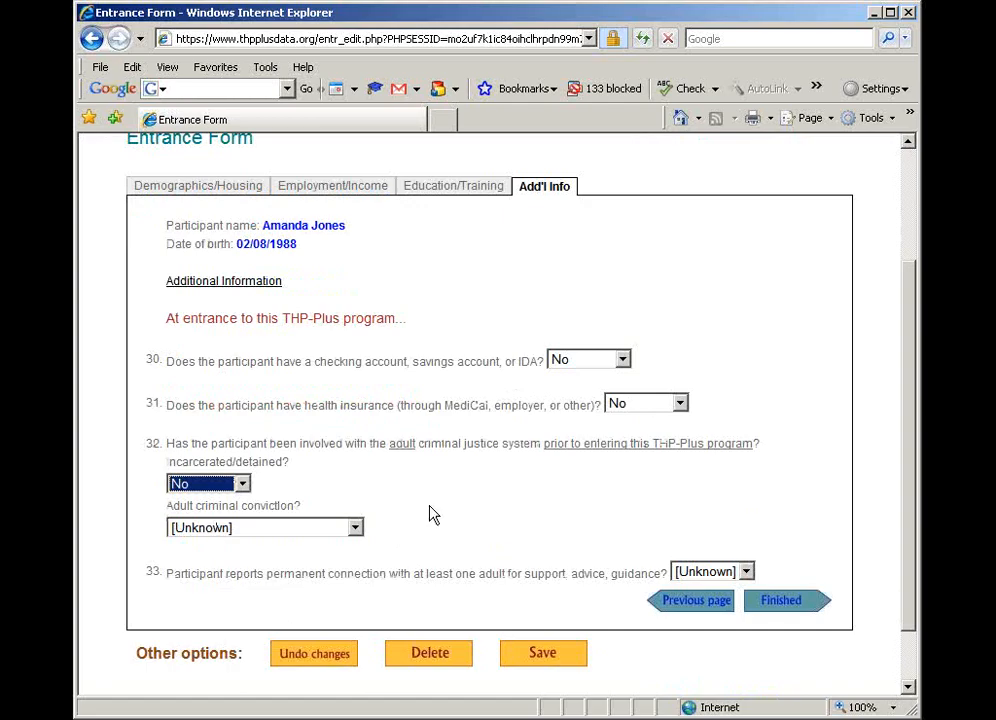
left_click(355, 529)
left_click(309, 564)
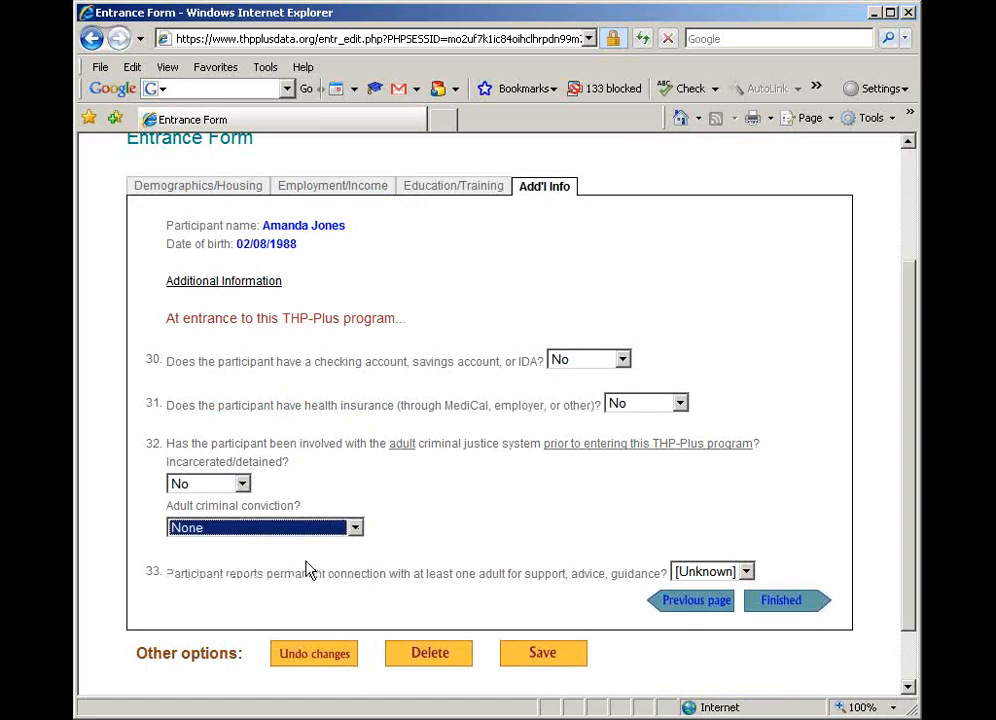
Set permanent connection with at least one adult to Yes, and save and finish the Entrance Form
left_click(746, 572)
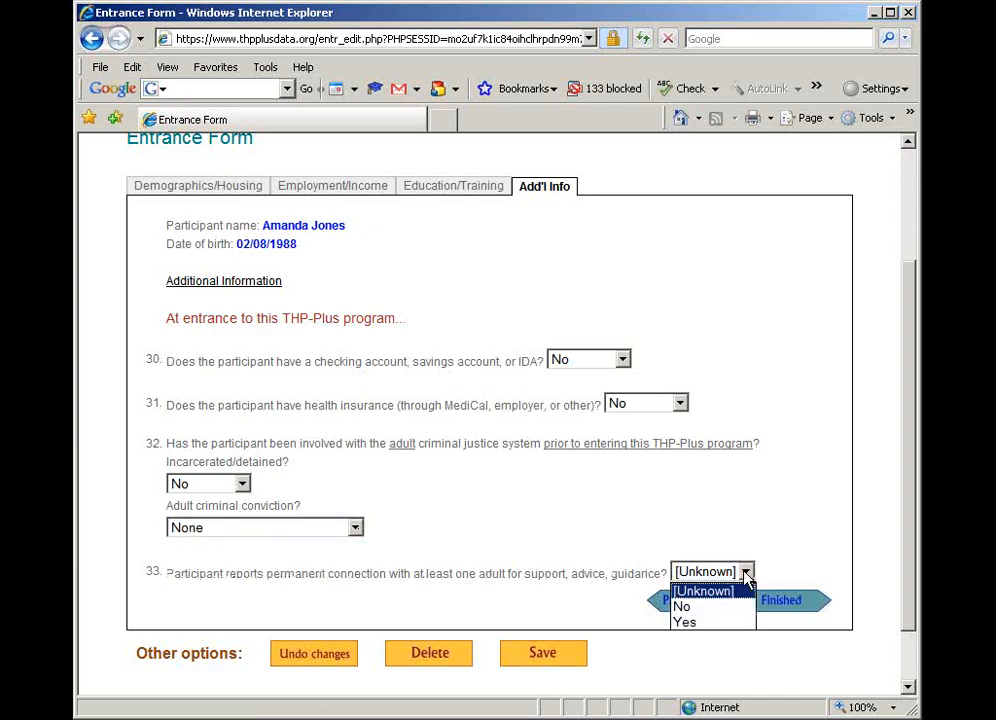
left_click(688, 622)
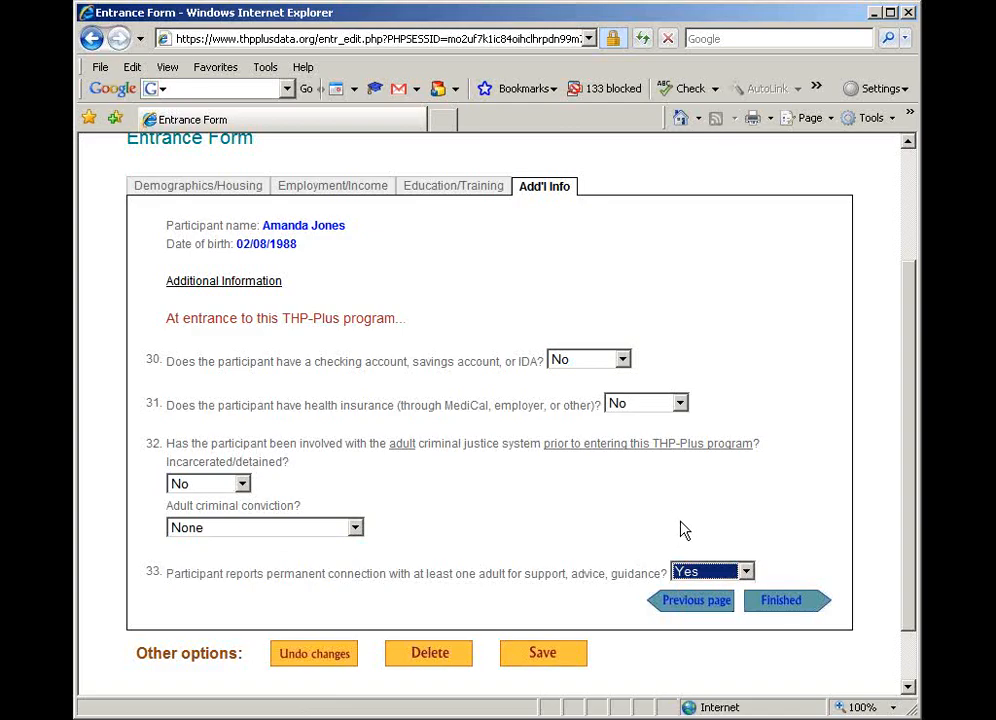
left_click(784, 604)
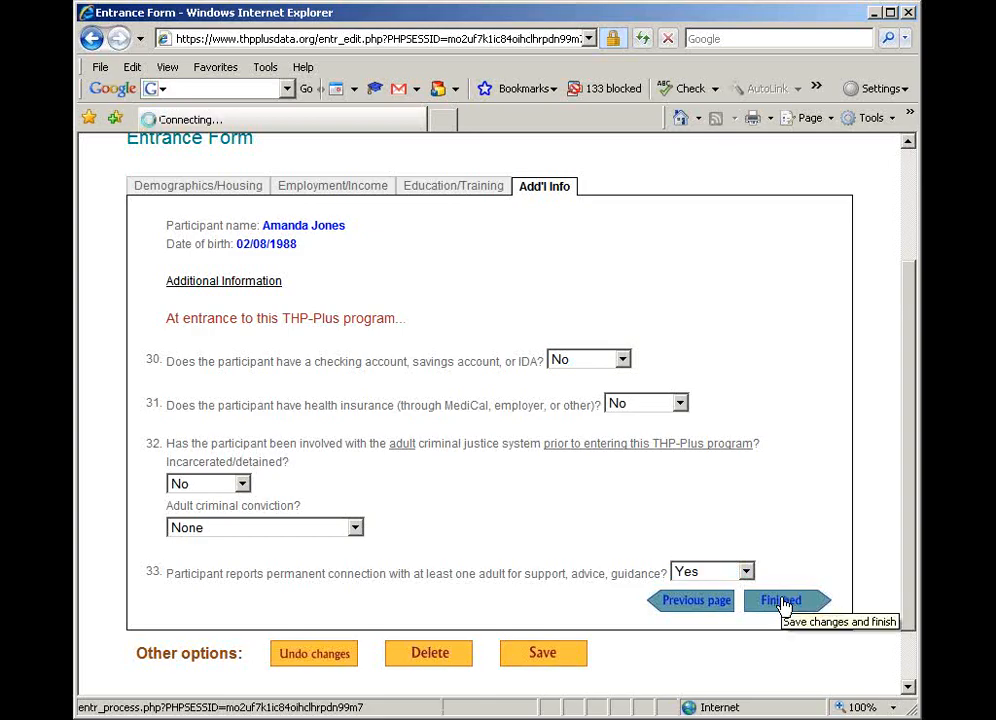
left_click(494, 339)
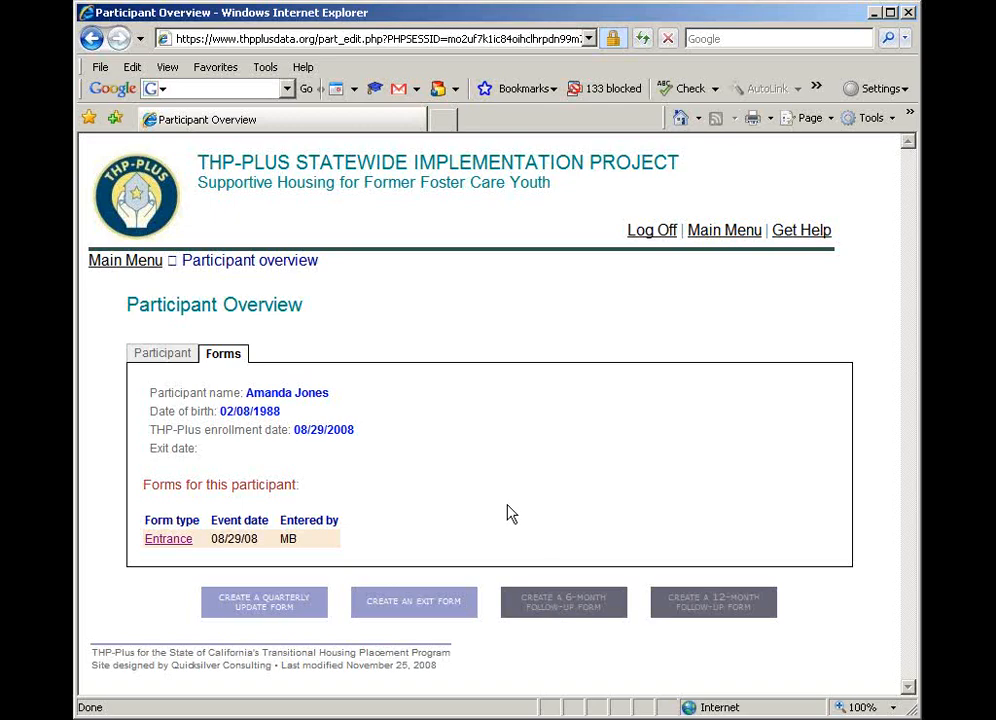
Create a Quarterly Update Form for the participant with the reporting period ending December 31, 2008
left_click(284, 607)
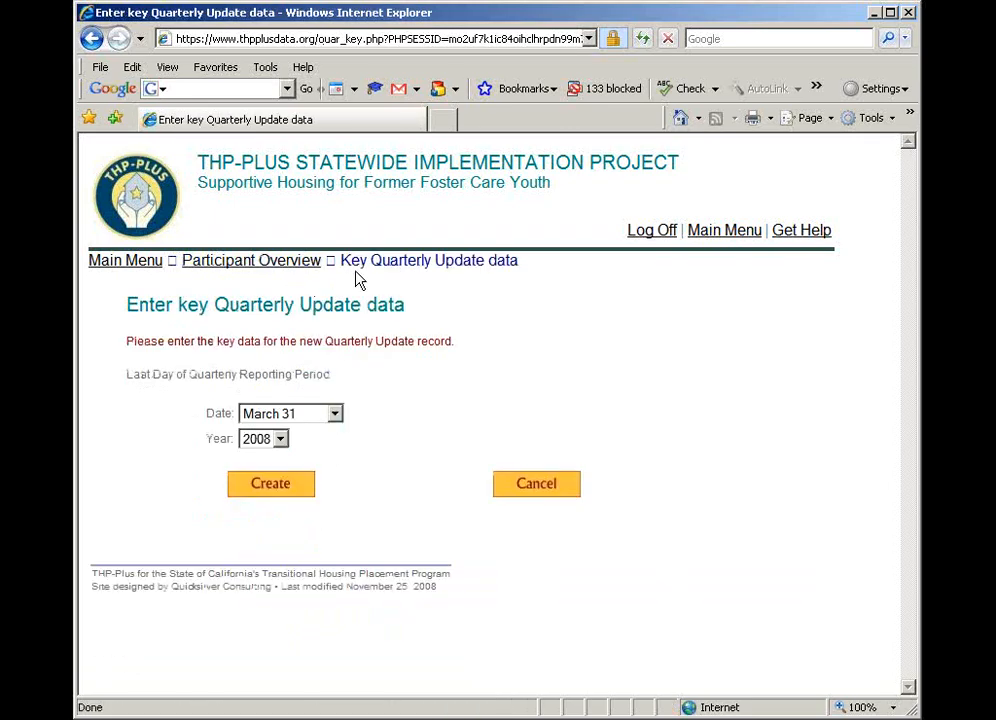
left_click(330, 413)
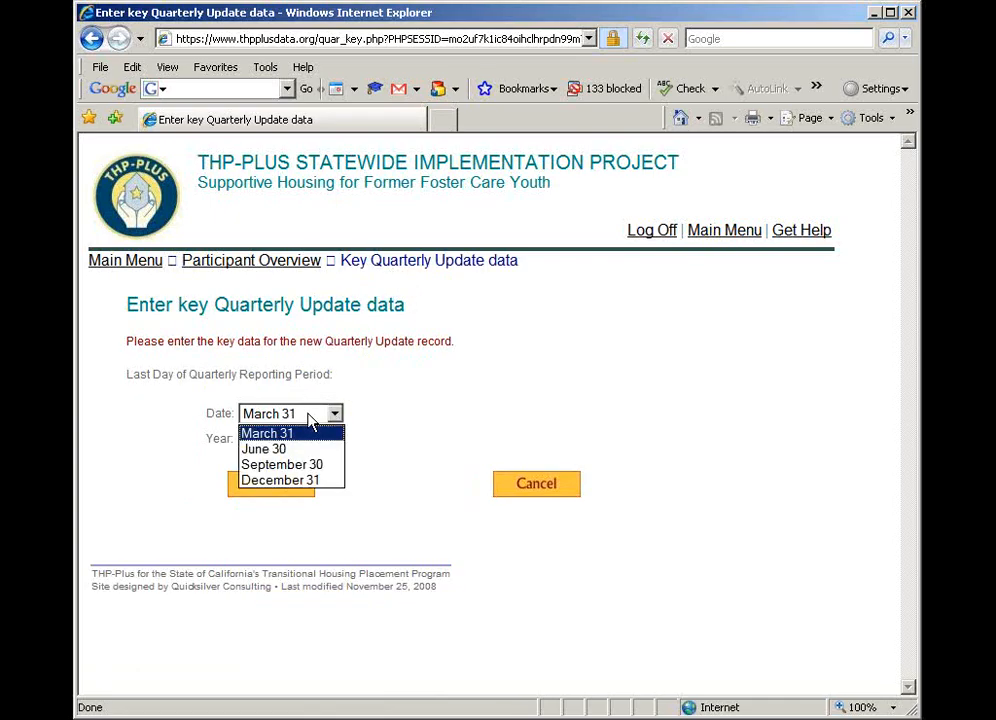
left_click(290, 480)
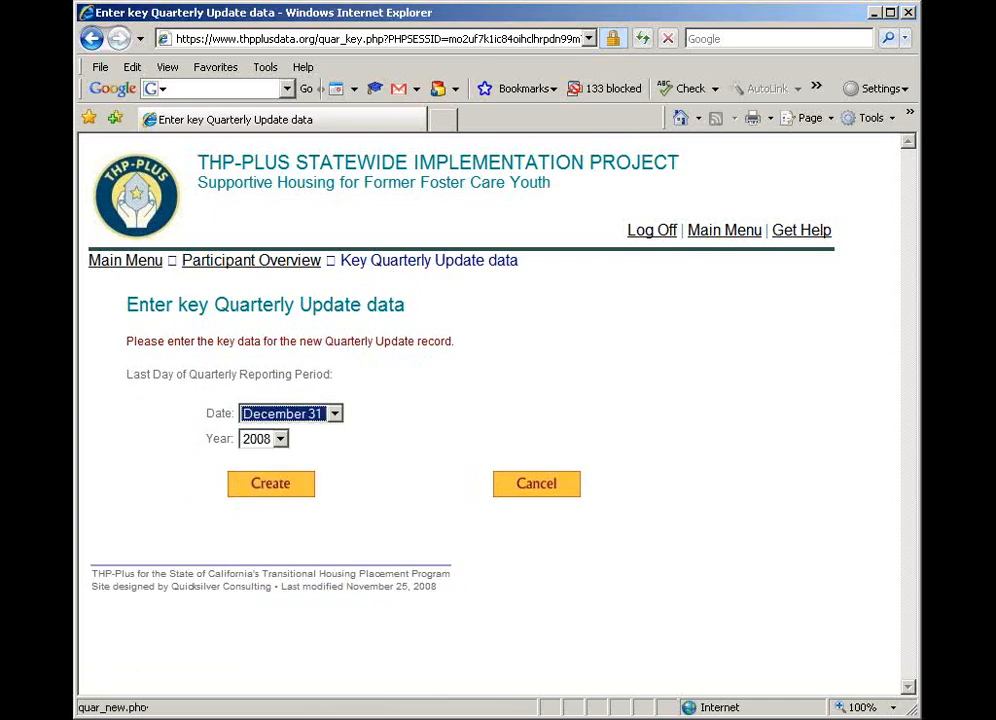
left_click(294, 490)
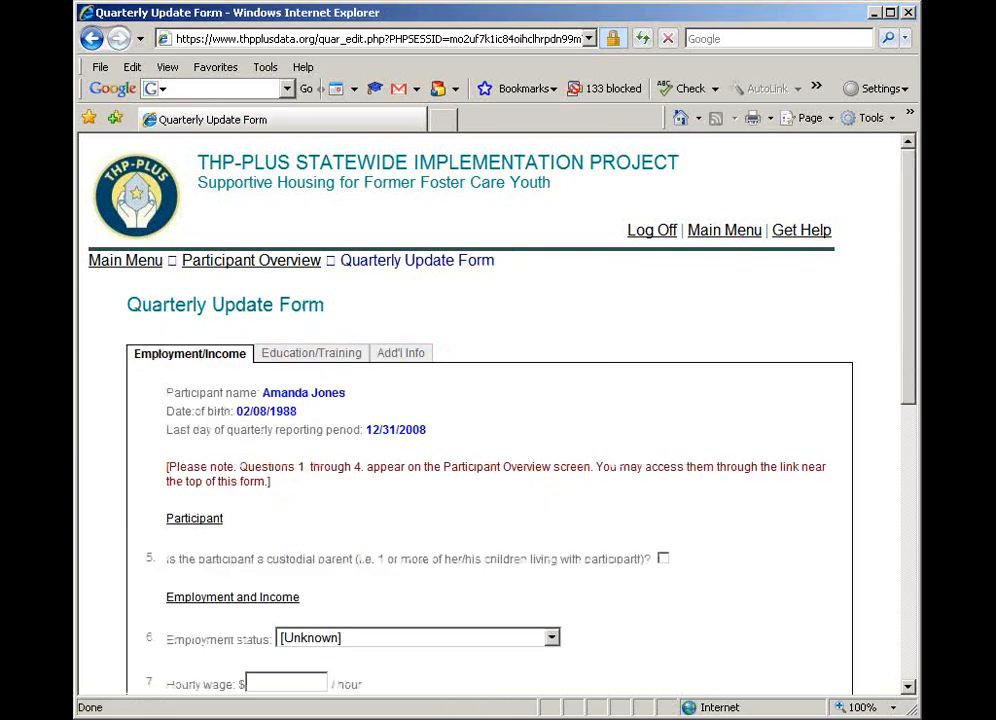
Set Employment status to Employed part time (10-34 hours/week) and the hourly wage to $12 on the Quarterly Update Form
scroll(435, 505, "down", 2)
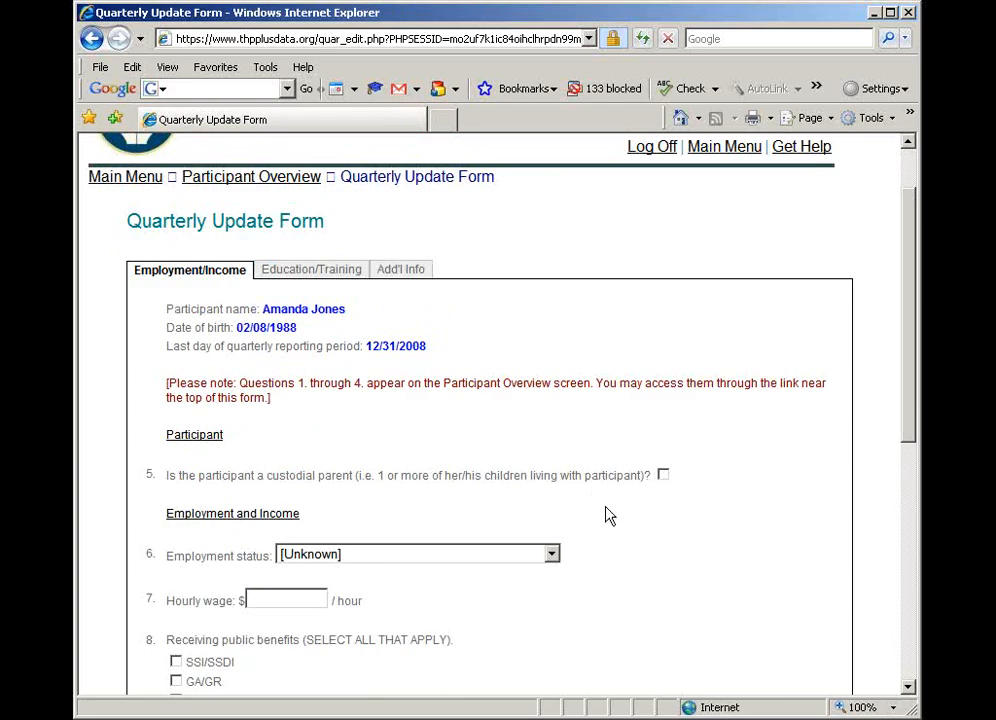
scroll(632, 520, "down", 2)
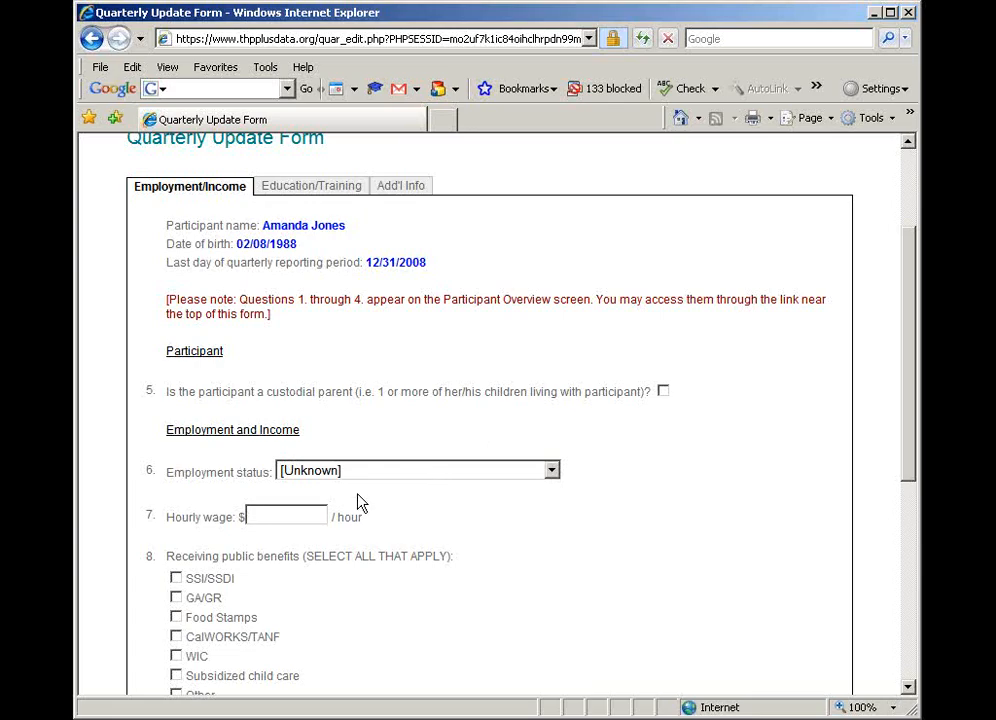
left_click(424, 484)
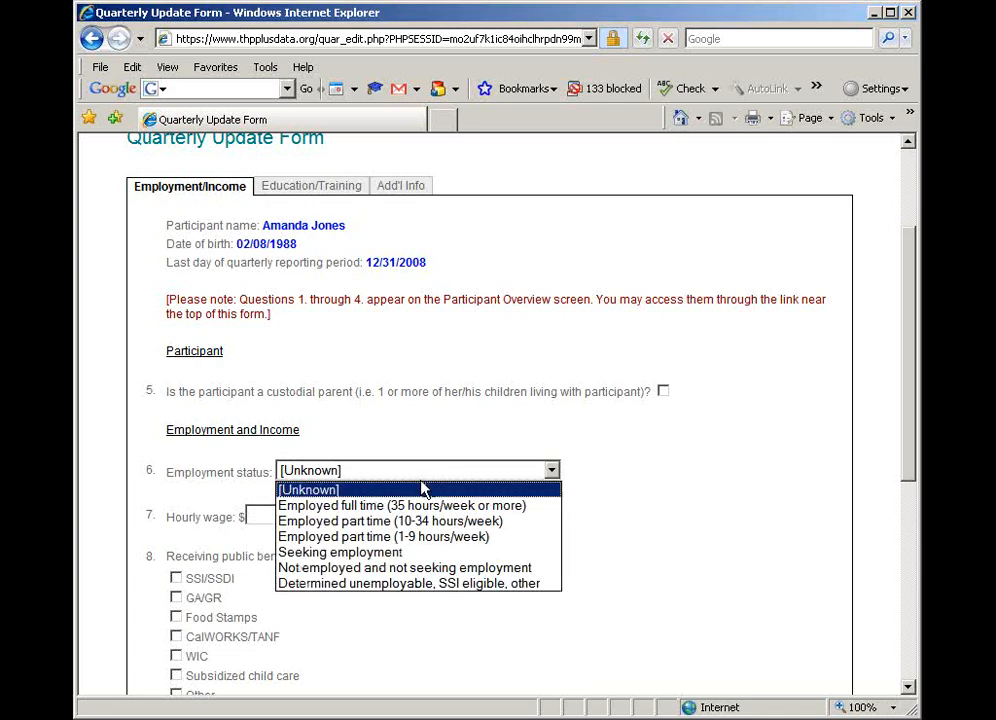
left_click(418, 527)
left_click(293, 513)
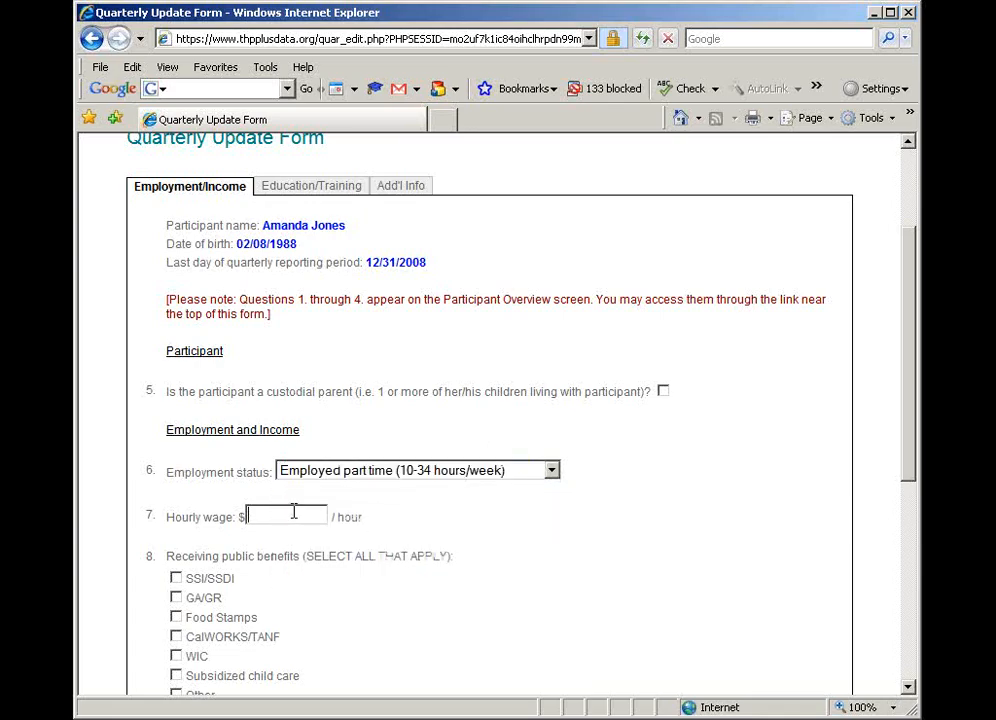
type("12")
Mark Financial support from family member or other person and enter 50 as the specification under other financial support
scroll(350, 612, "down", 5)
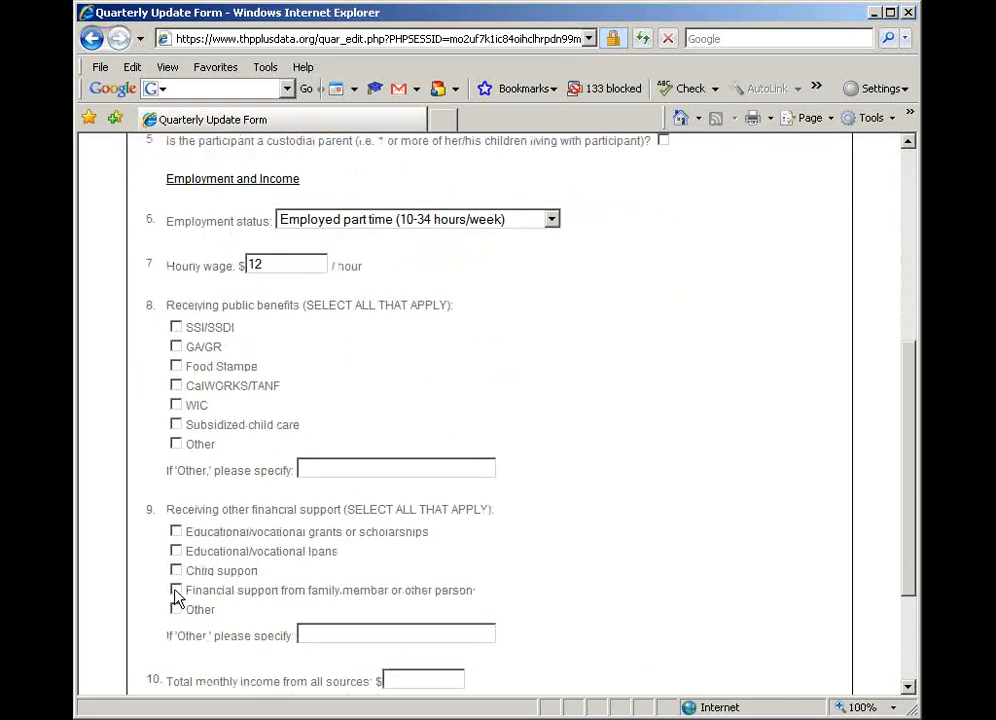
left_click(328, 633)
type("100")
key("BackSpace")
key("BackSpace")
key("BackSpace")
type("50")
Set the total monthly income from all sources to $500 and continue to the Education/Training page of the Quarterly Update Form
scroll(559, 620, "down", 2)
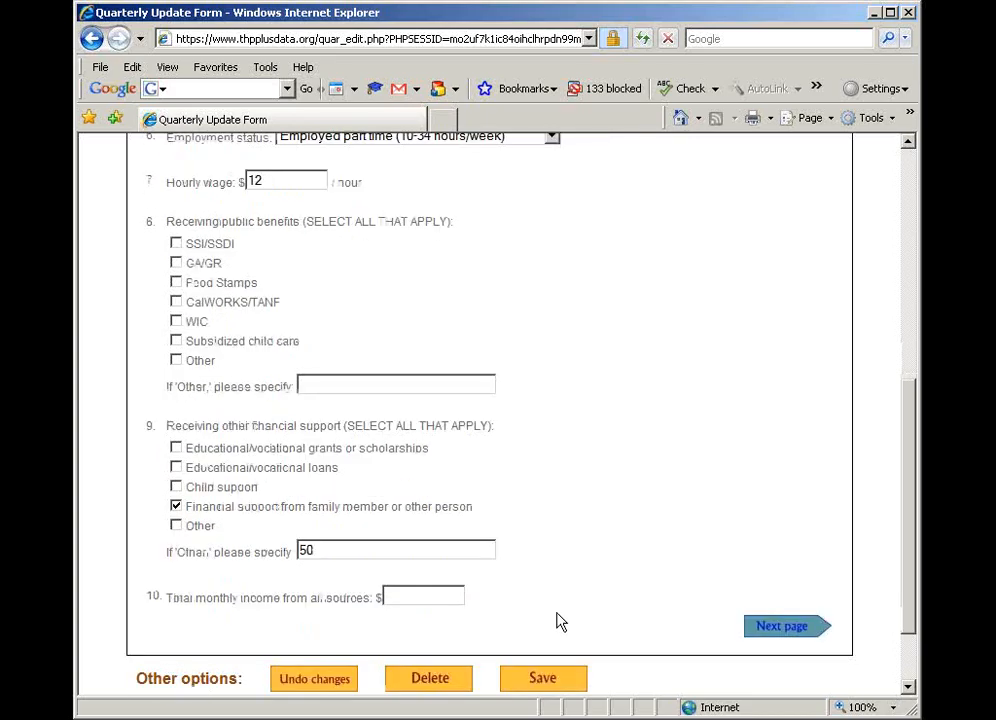
left_click(413, 595)
type("500")
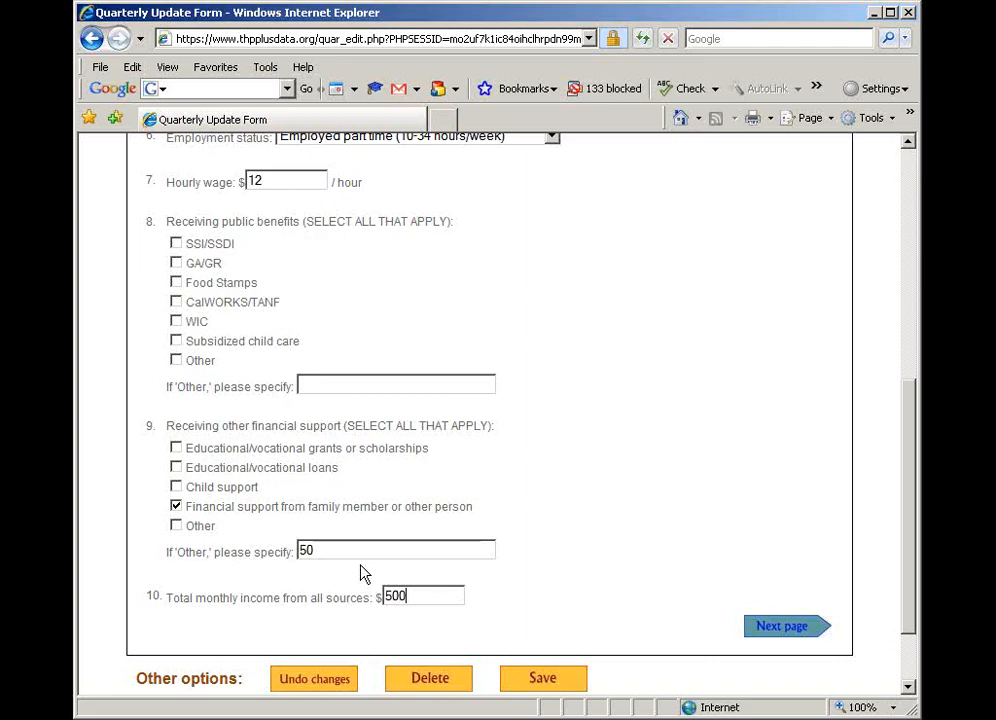
left_click(785, 627)
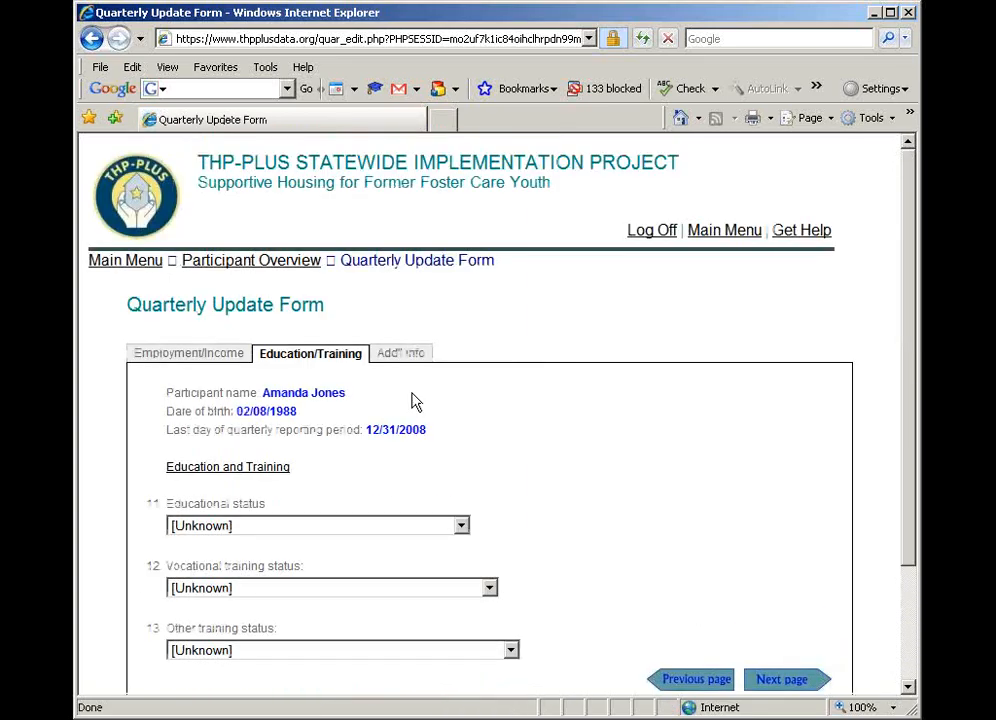
scroll(500, 480, "down", 2)
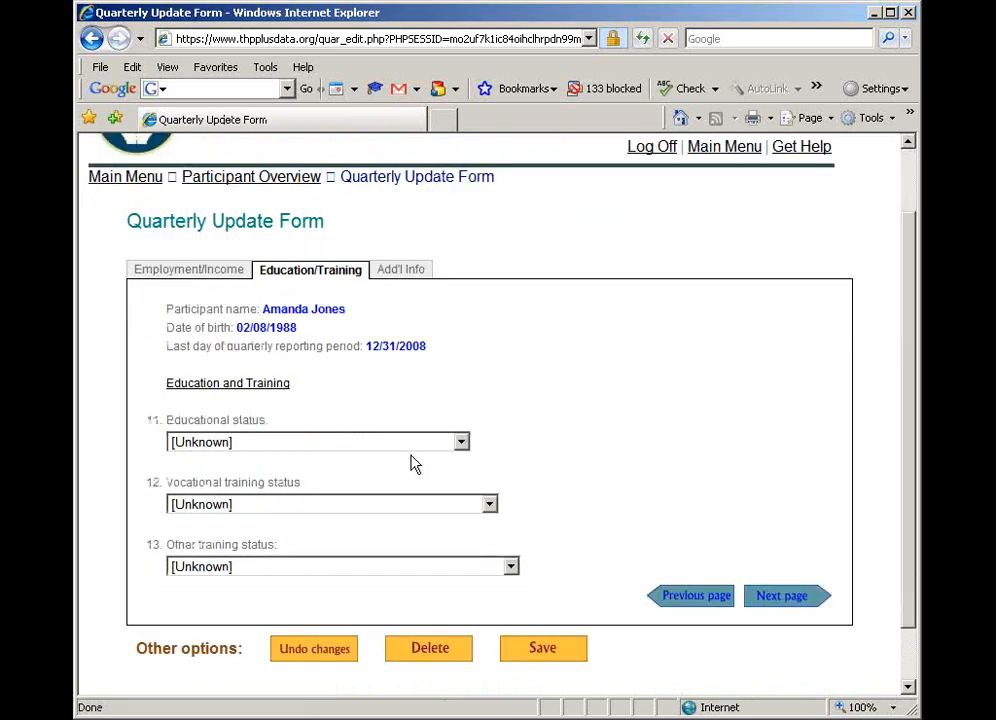
Set Educational status to Attending 2-year/community college - PT, mark vocational and other training as not applicable, never attended, and continue to Add'l Info
left_click(393, 451)
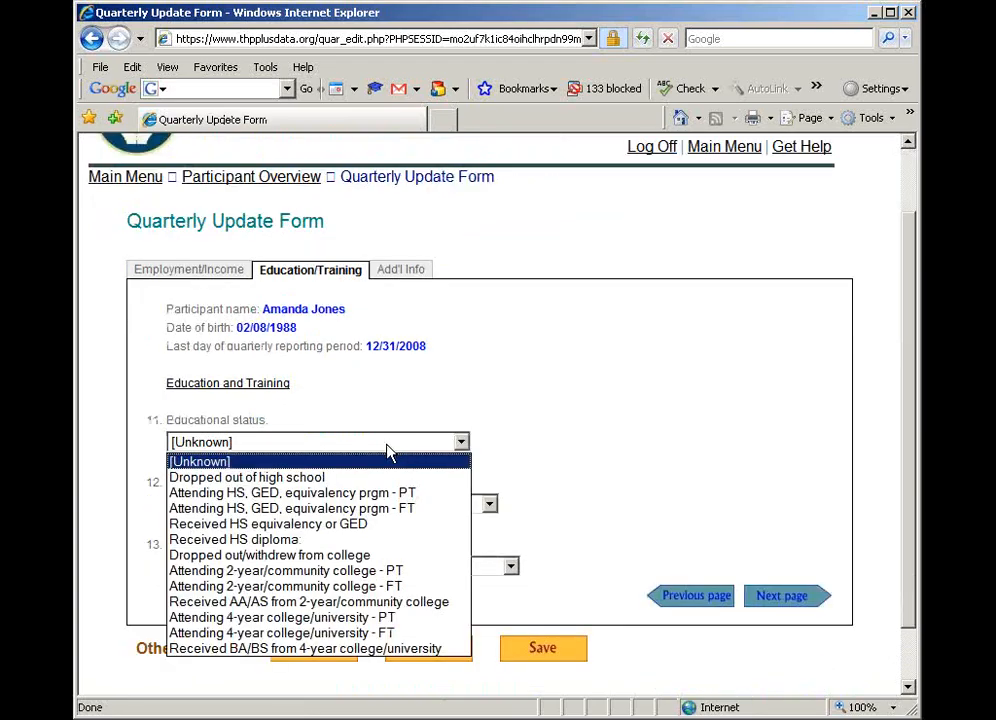
left_click(358, 571)
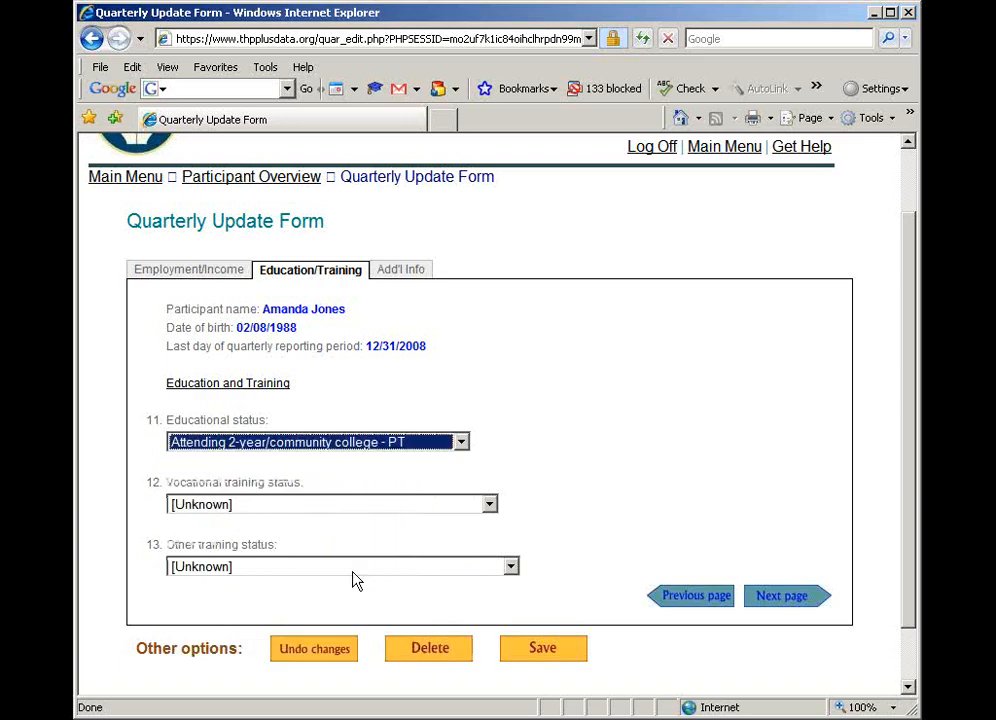
left_click(334, 508)
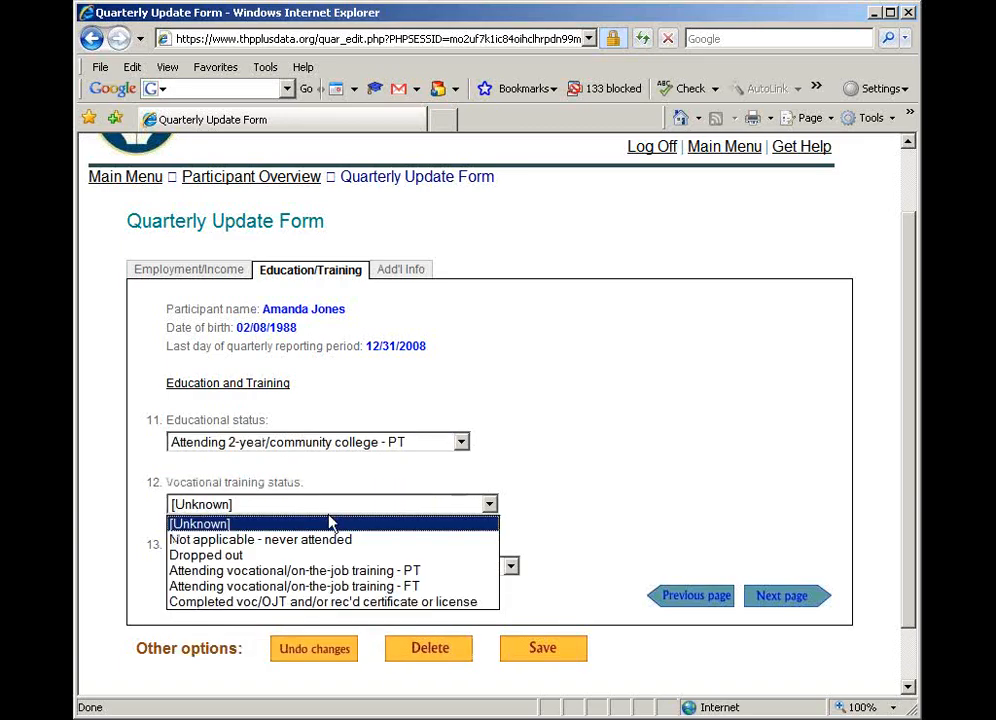
left_click(322, 540)
left_click(304, 567)
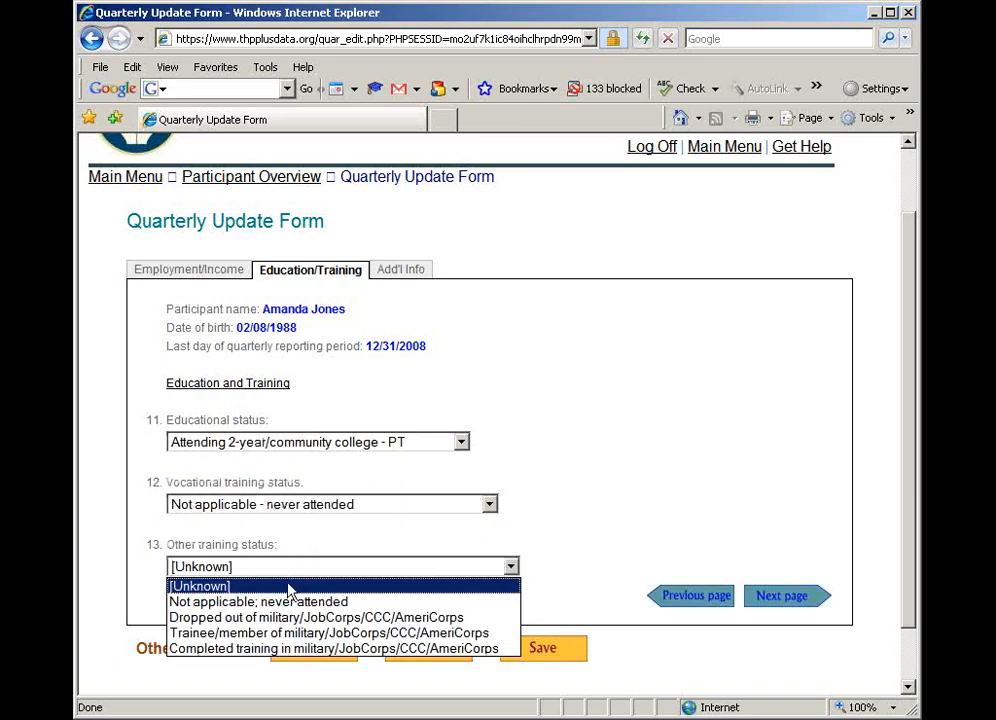
left_click(280, 602)
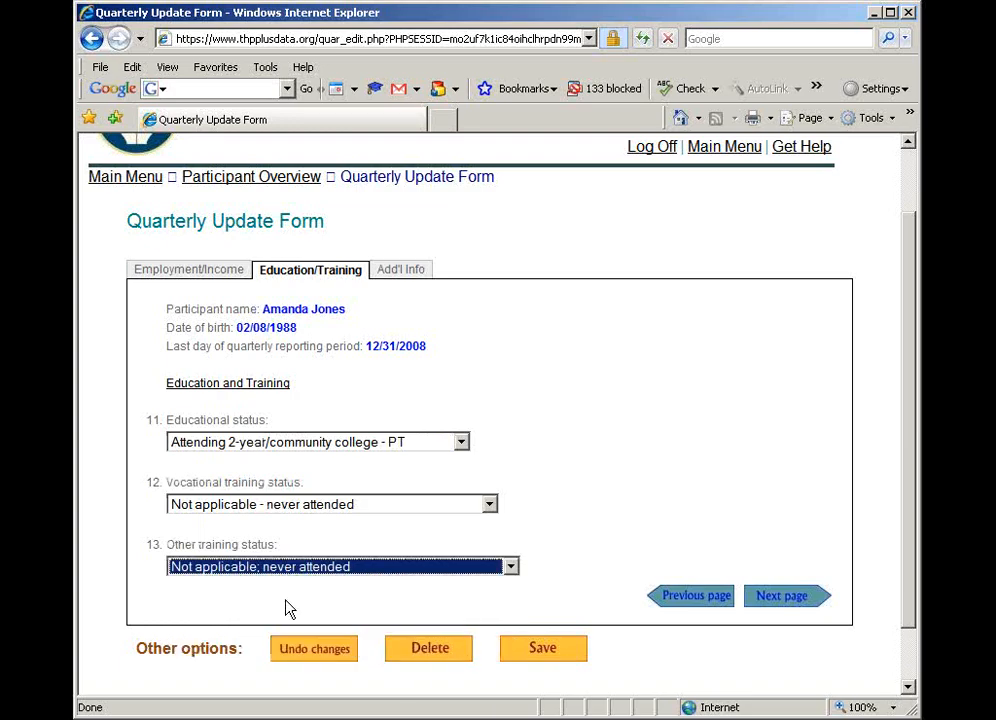
left_click(780, 598)
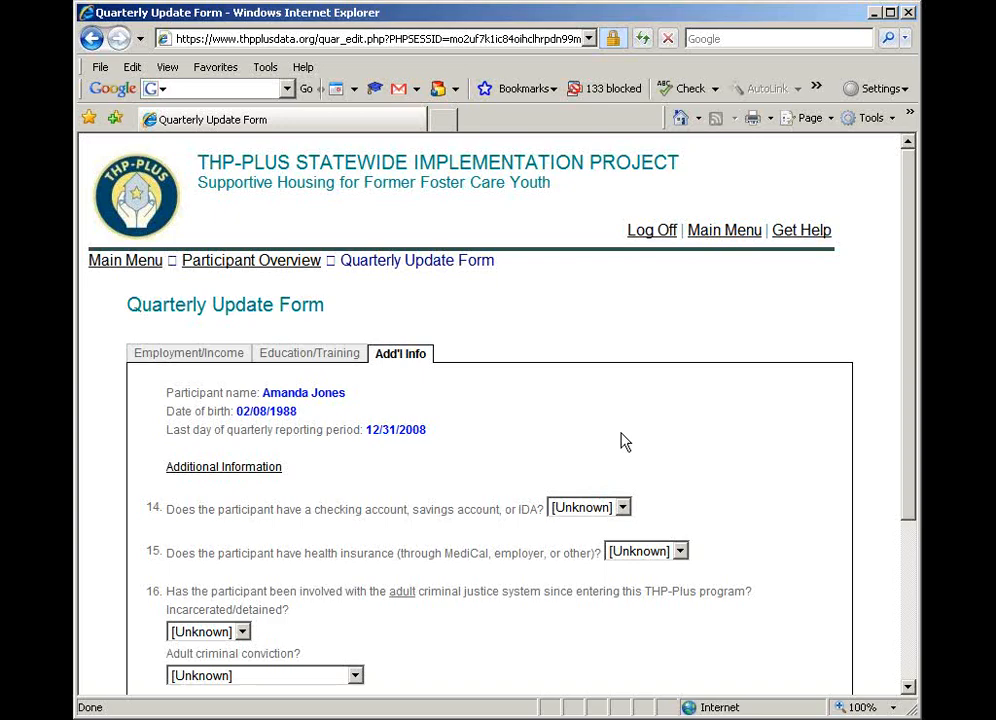
Answer Yes to having a checking account, savings account or IDA, and Yes to having health insurance
scroll(620, 441, "down", 2)
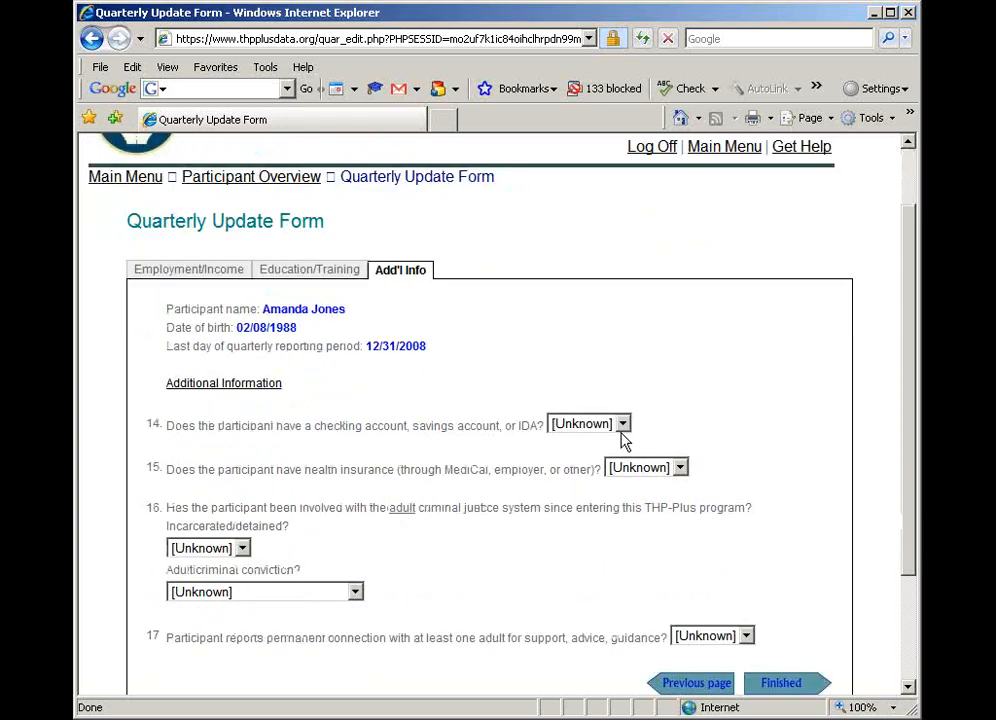
left_click(612, 429)
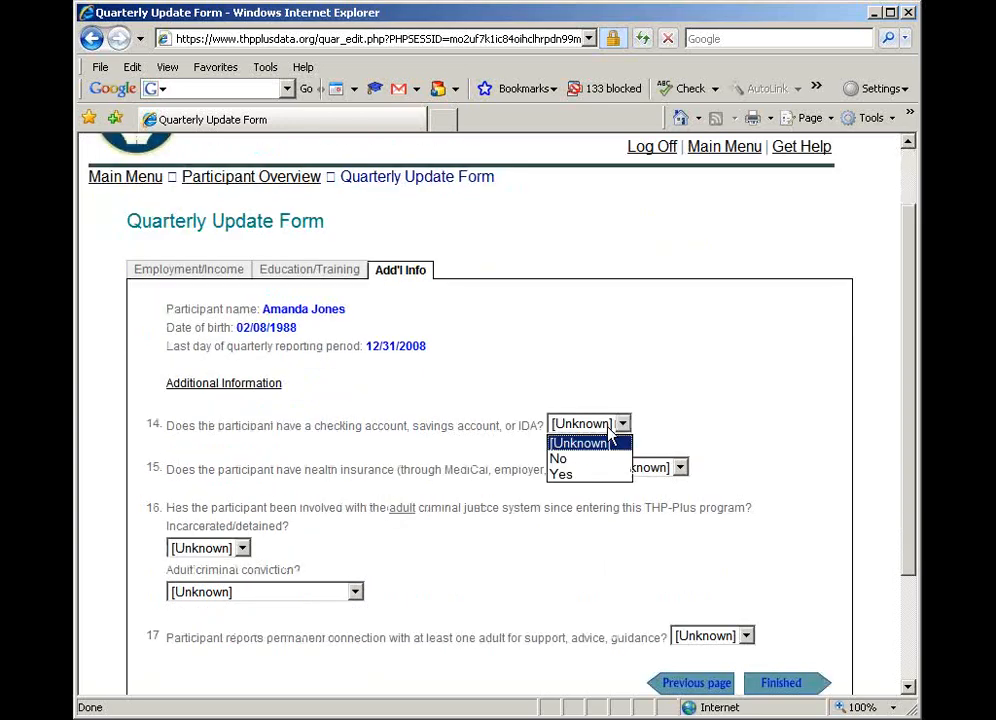
left_click(599, 476)
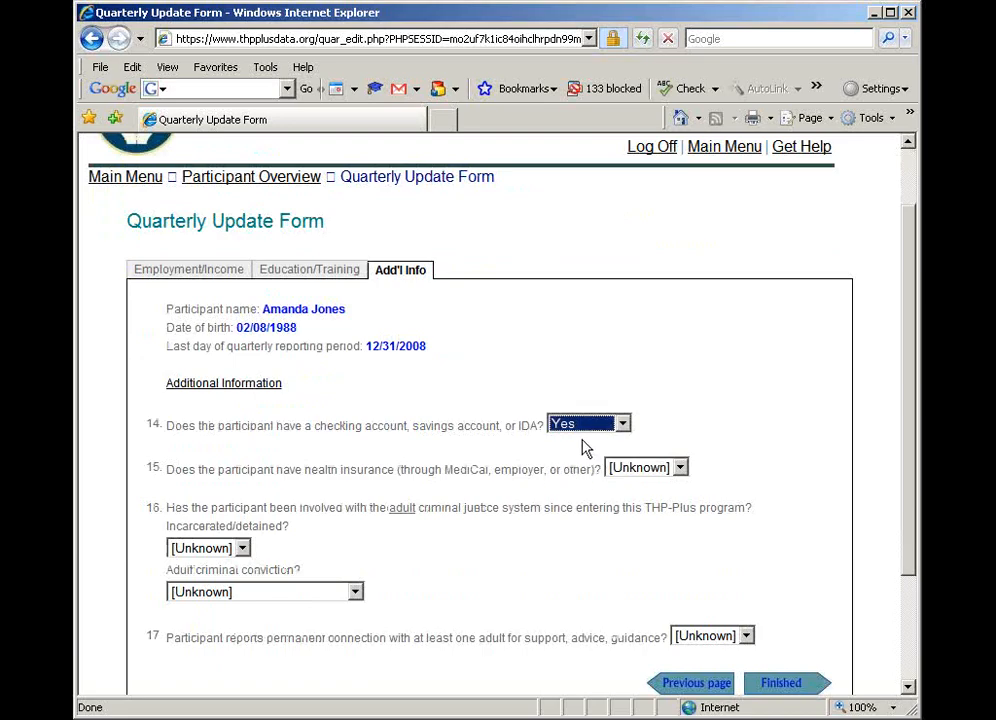
left_click(656, 470)
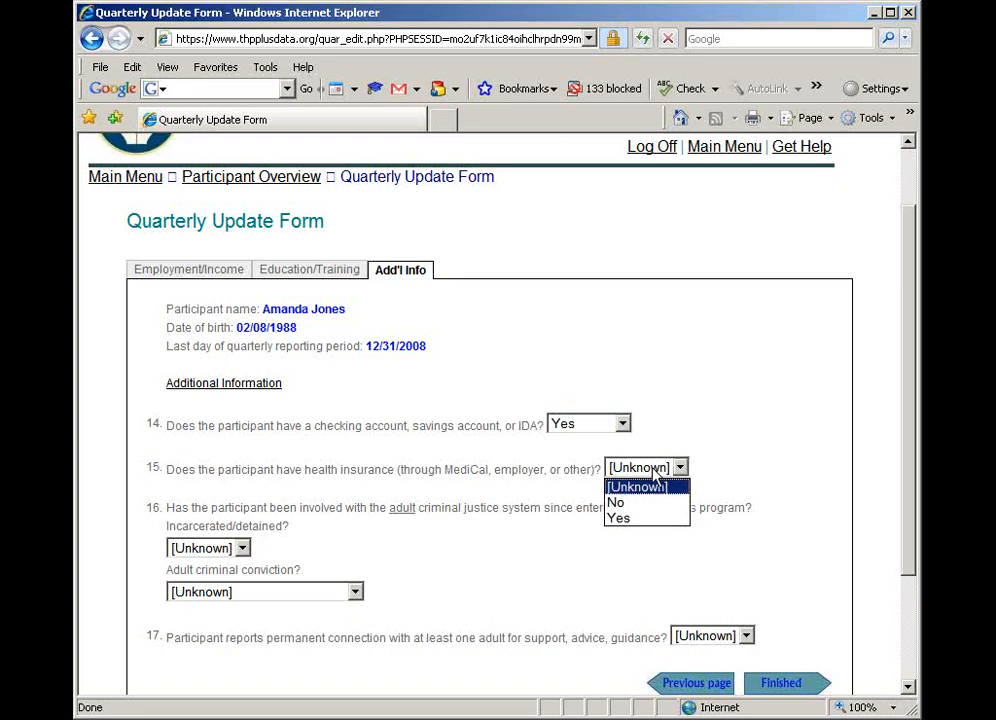
left_click(627, 517)
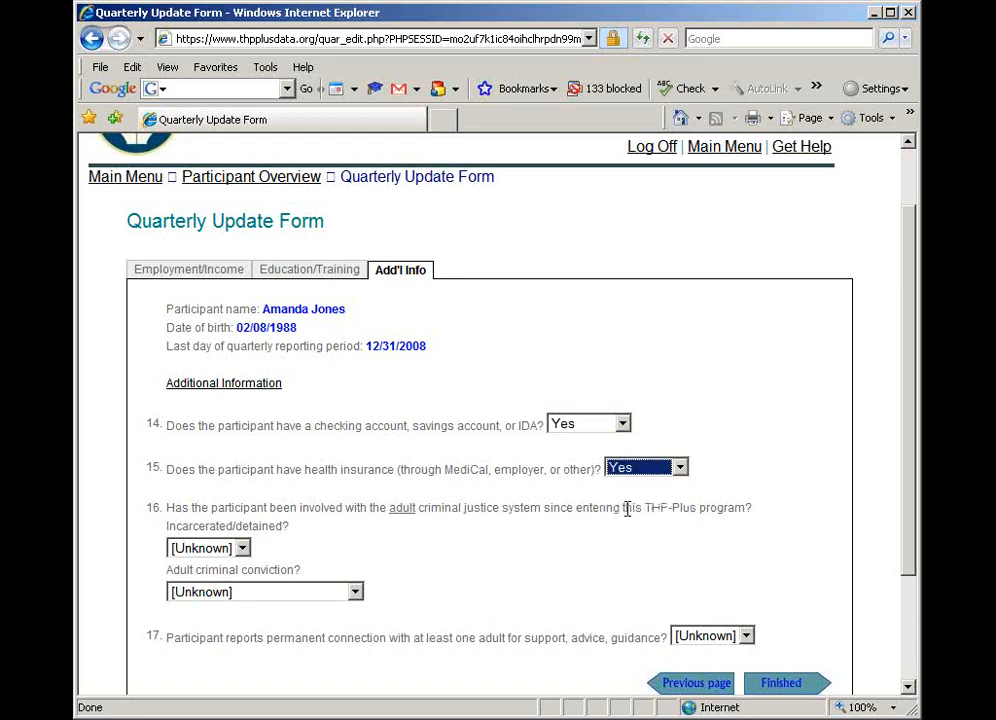
For adult criminal justice involvement, set Incarcerated/detained to No and Adult criminal conviction to None
left_click(242, 547)
left_click(212, 584)
left_click(240, 592)
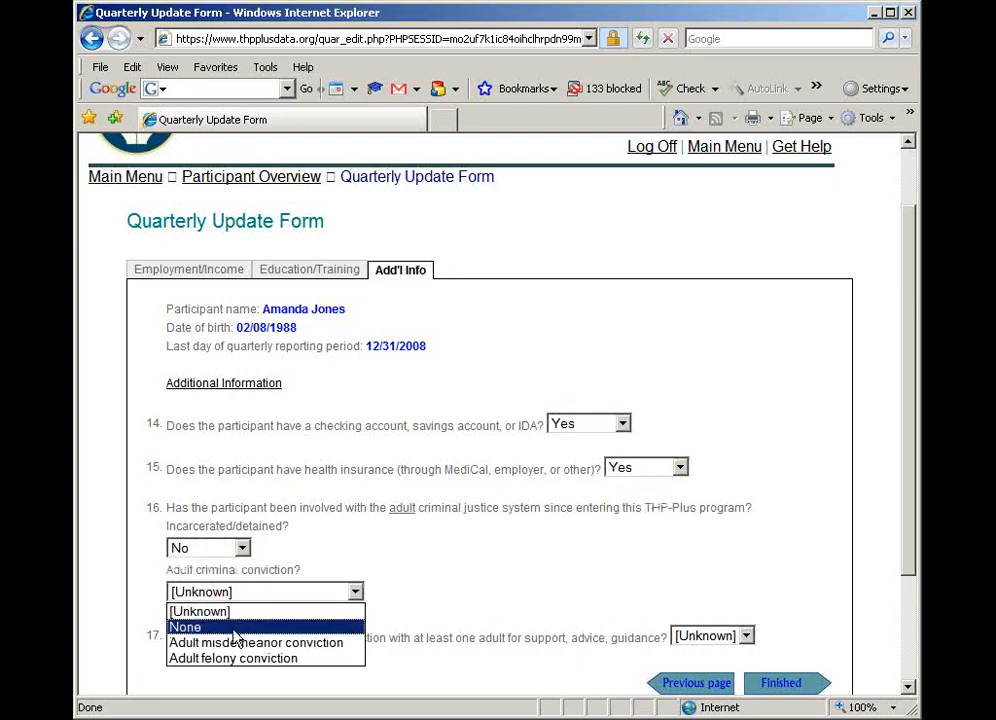
left_click(240, 627)
Answer Yes to a permanent connection with at least one adult, and finish the Quarterly Update Form to return to the Participant Overview
scroll(436, 619, "down", 2)
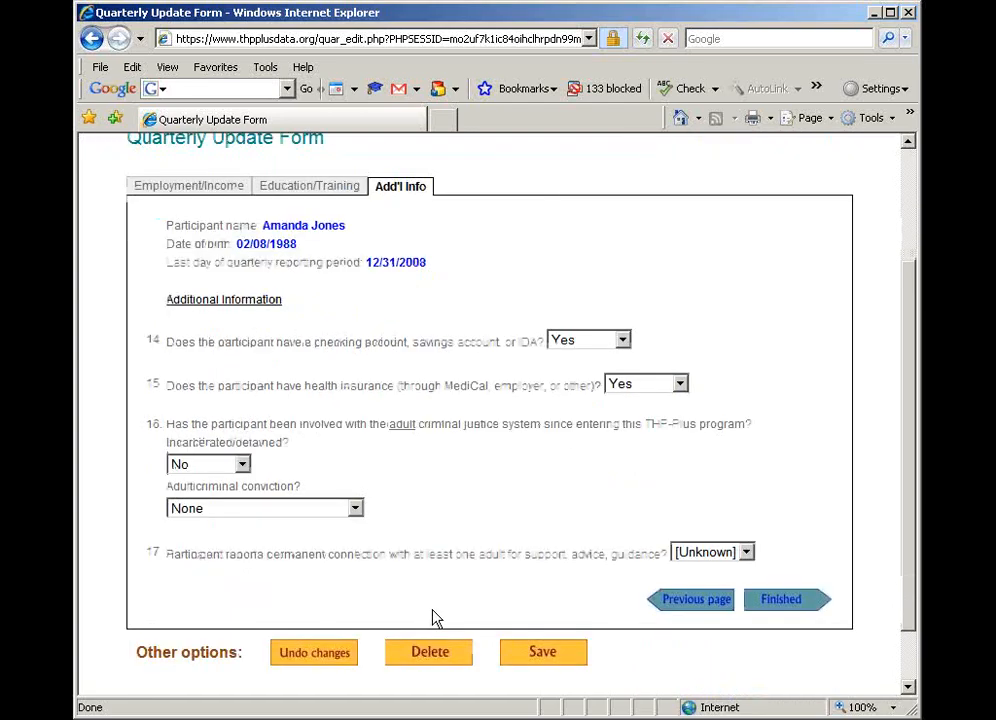
left_click(734, 560)
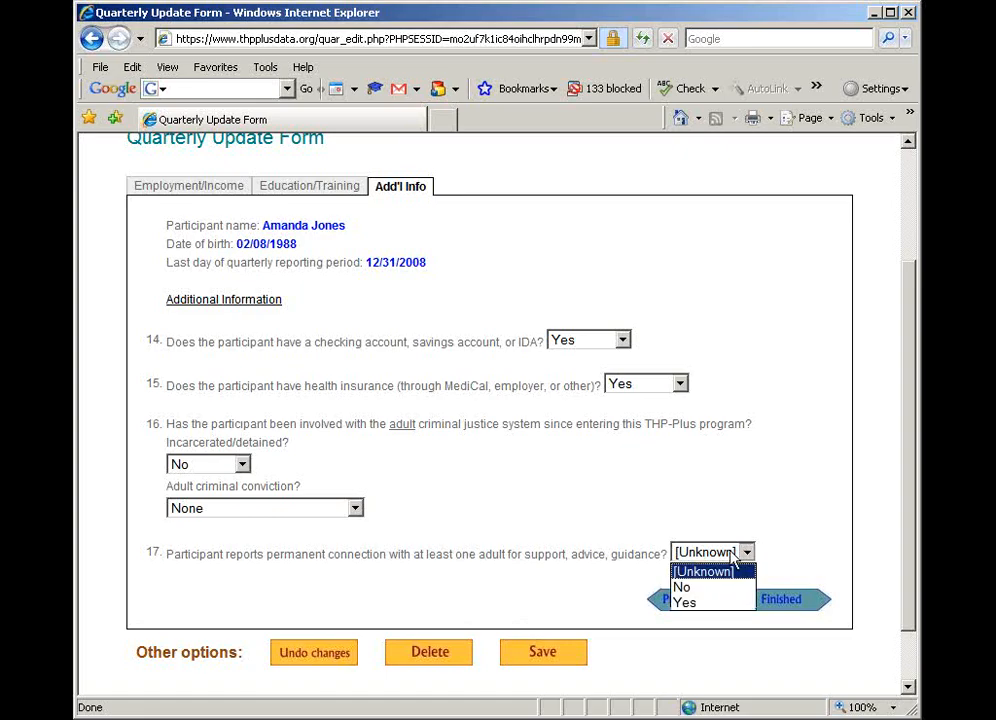
left_click(702, 602)
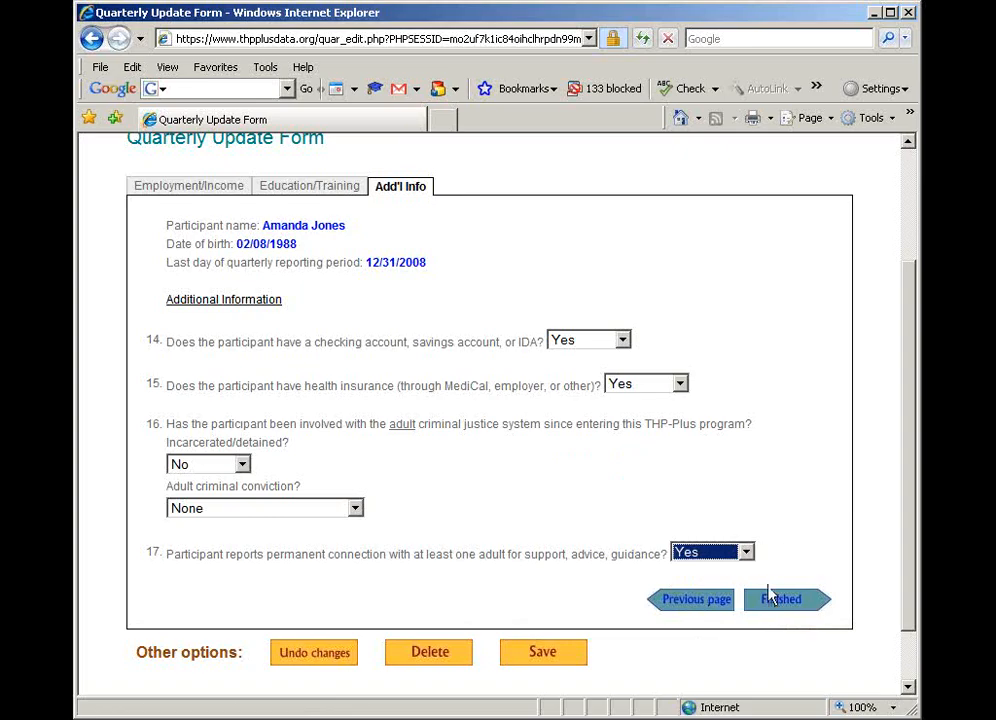
left_click(786, 603)
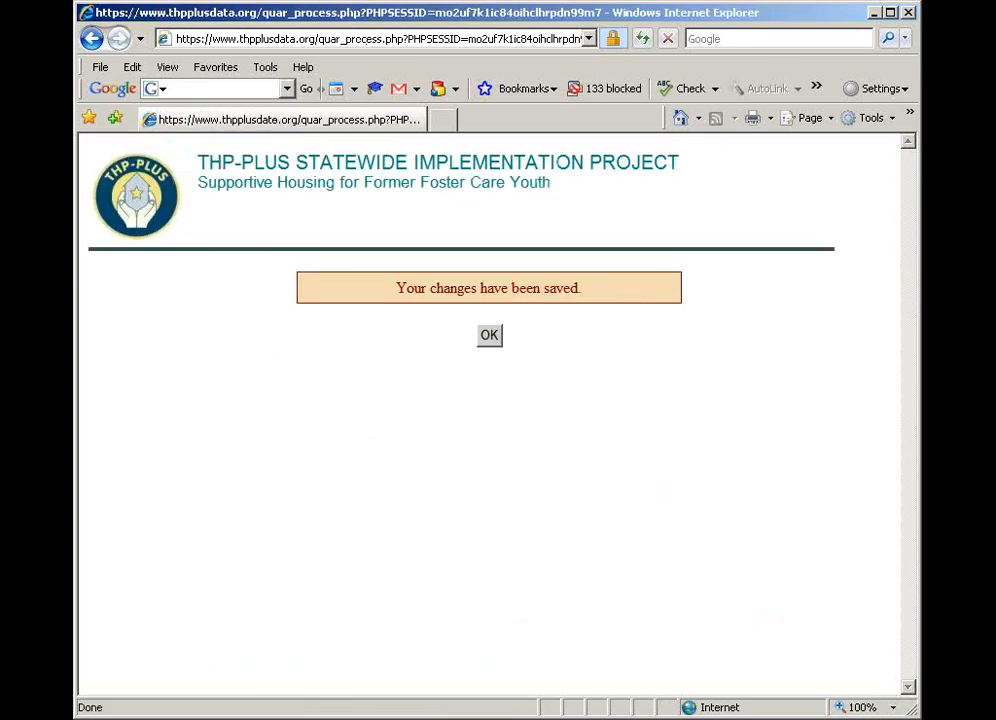
left_click(492, 336)
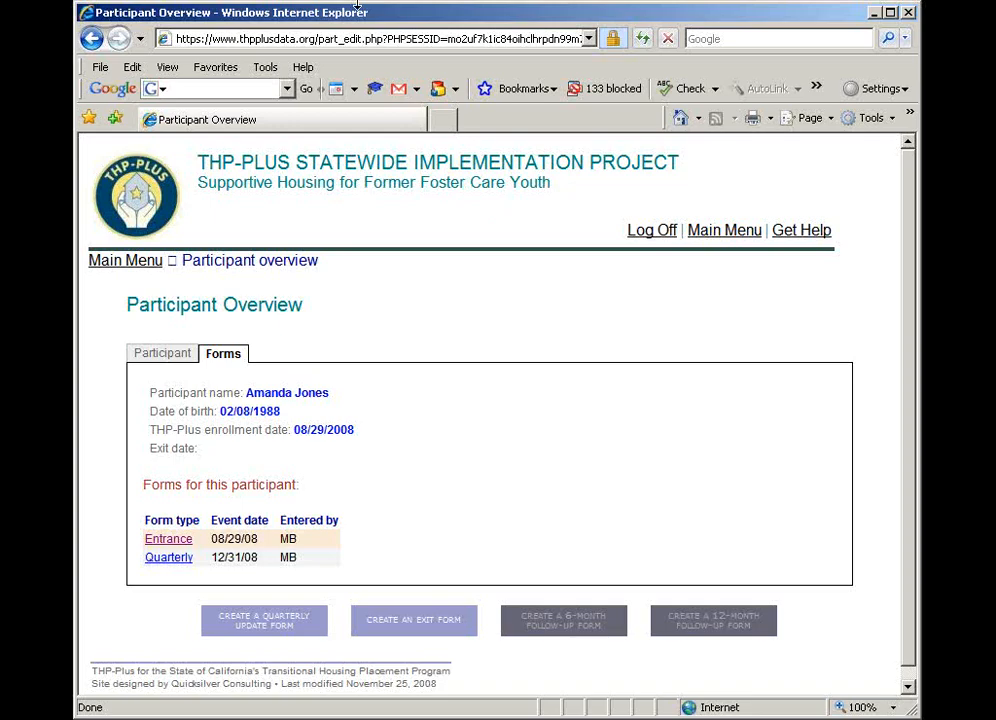
Create an Exit Form for the participant with the exit date 03/10/2009
left_click(424, 622)
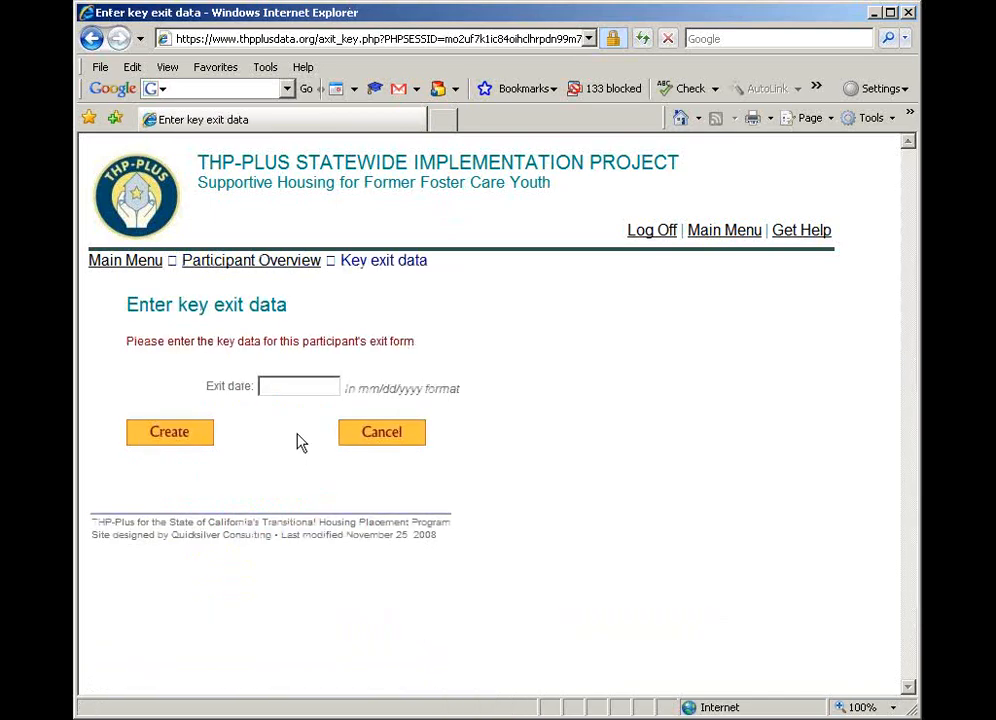
left_click(299, 385)
type("03/")
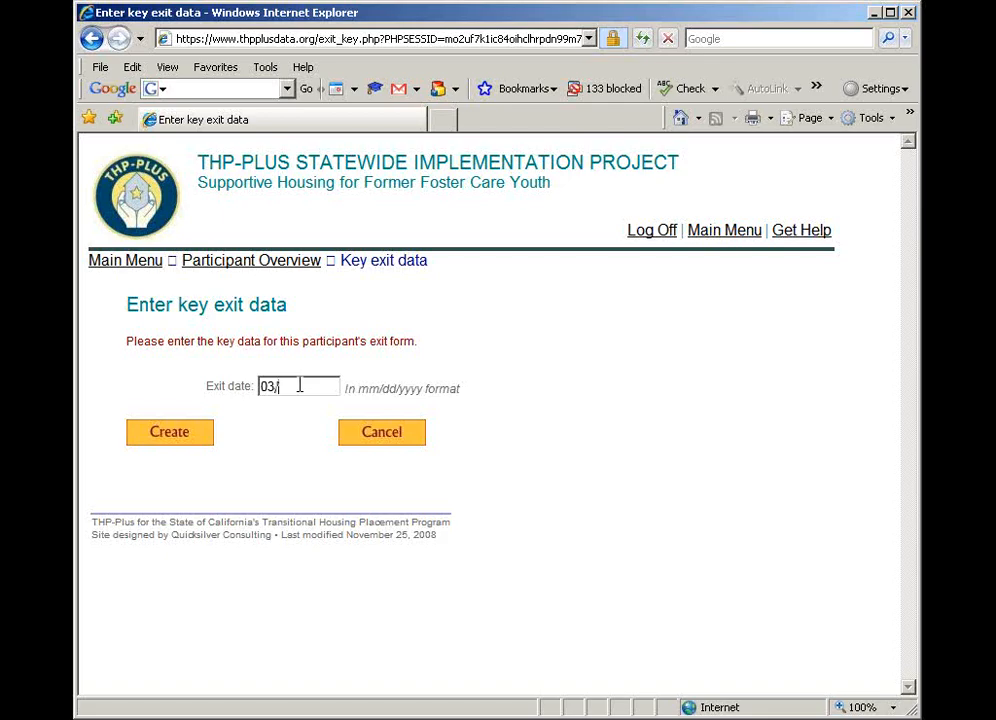
type("10/2009")
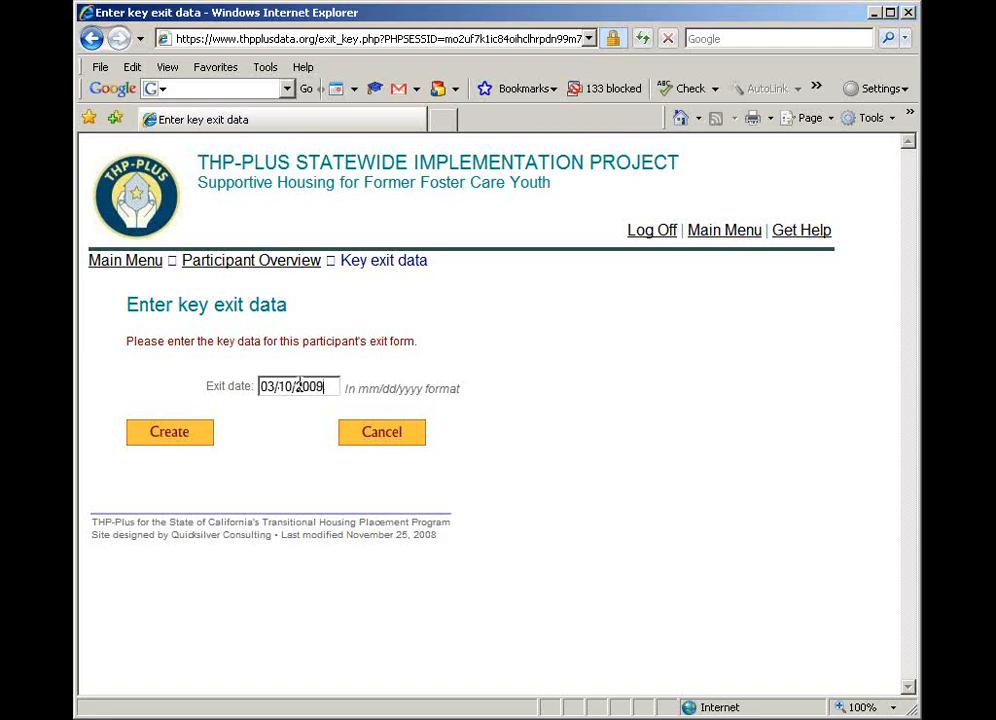
left_click(166, 438)
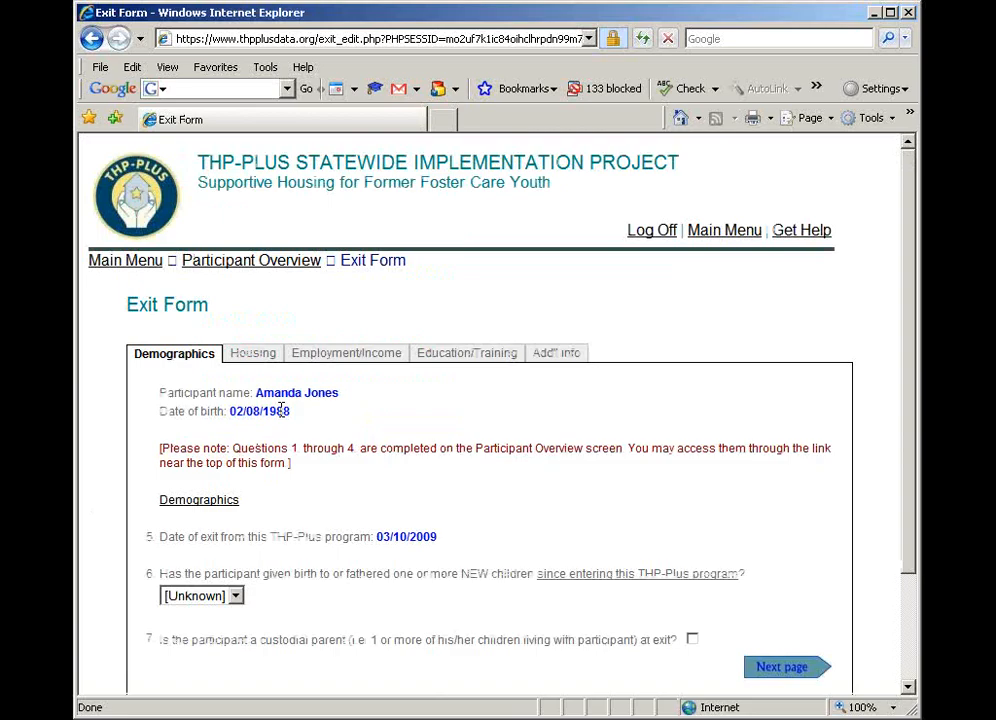
Answer No to new children since entering the program and continue to the Housing page of the Exit Form
scroll(352, 438, "down", 2)
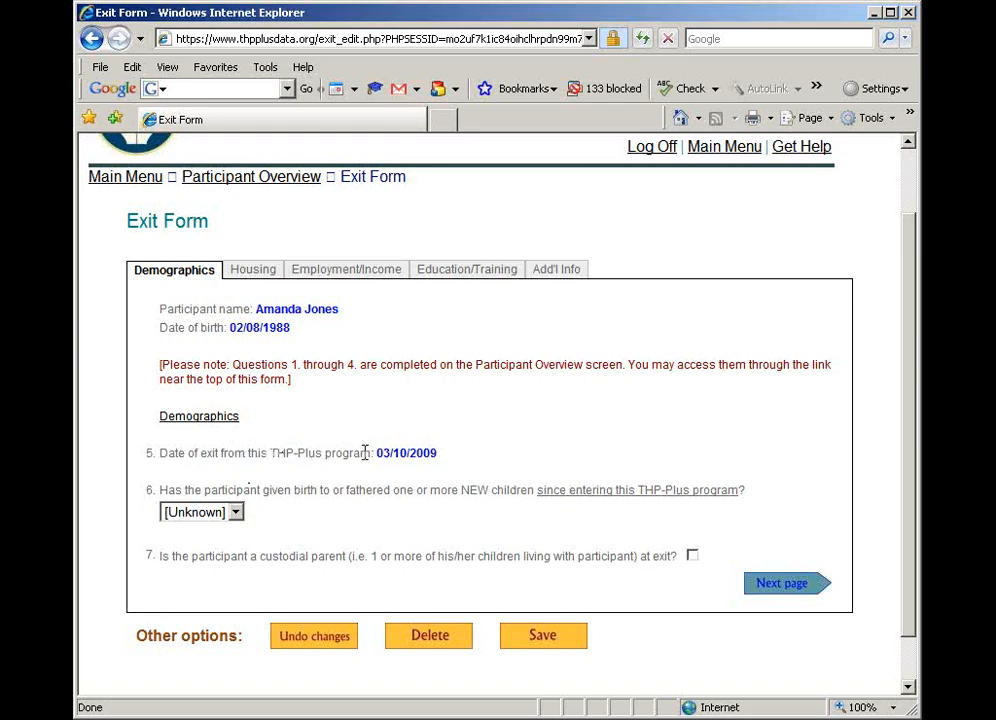
left_click(234, 512)
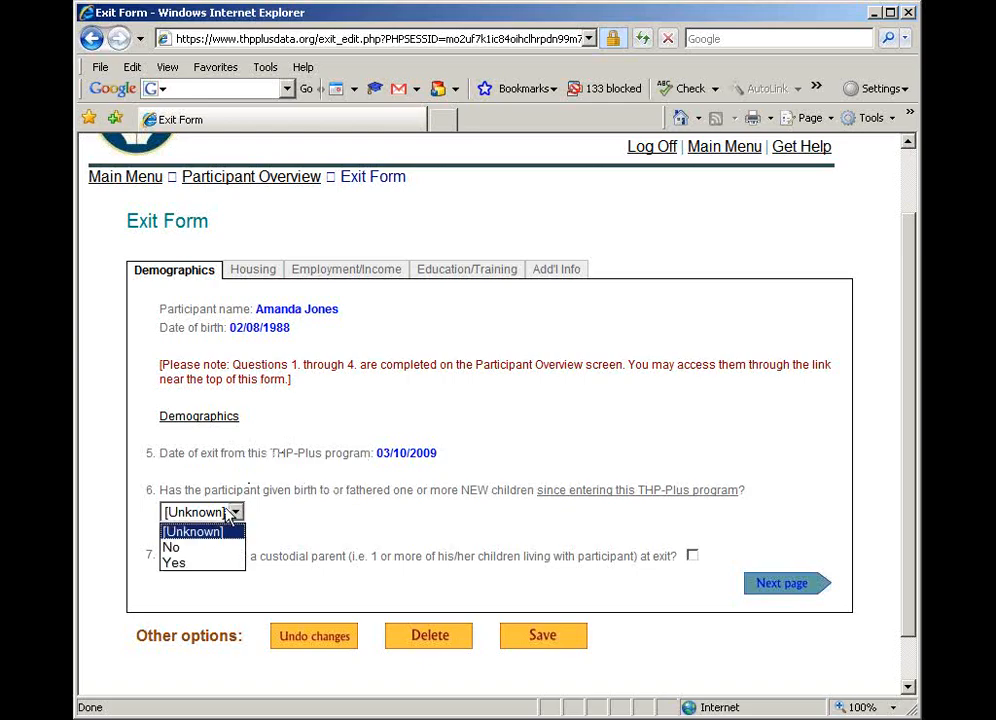
left_click(203, 548)
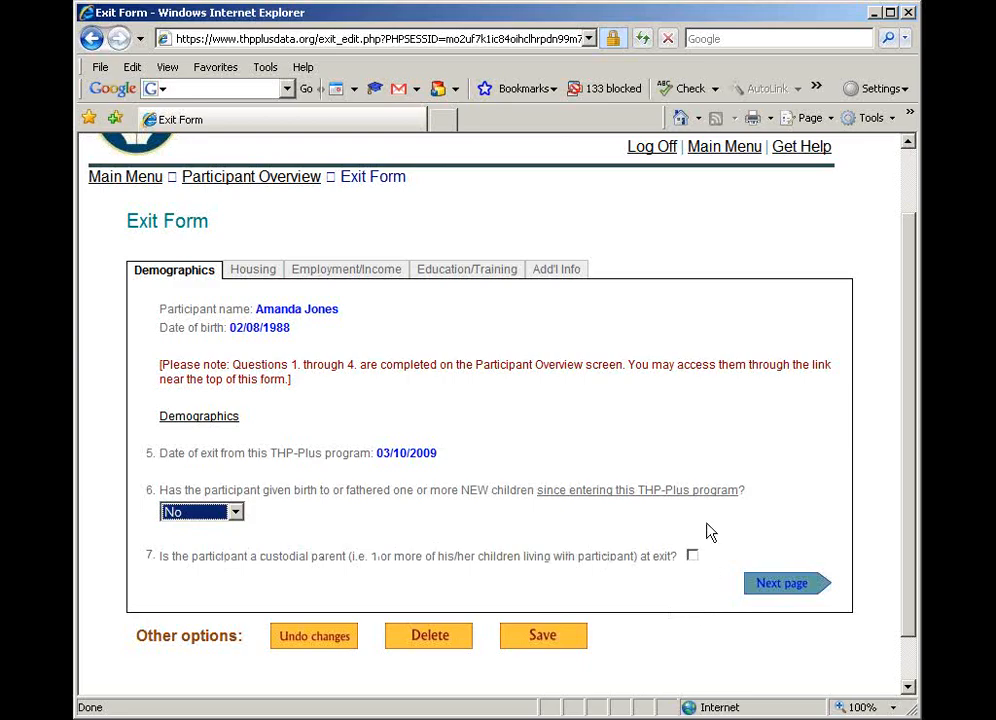
left_click(783, 587)
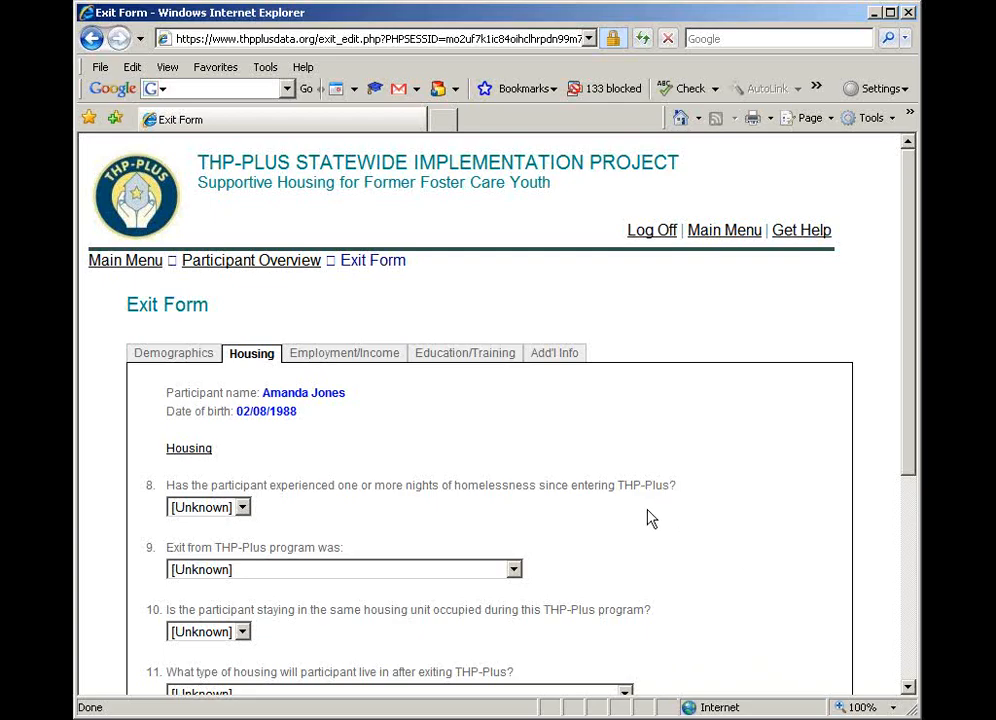
Answer No to nights of homelessness and set the exit from the THP-Plus program to Voluntary (including timed out)
scroll(647, 517, "down", 3)
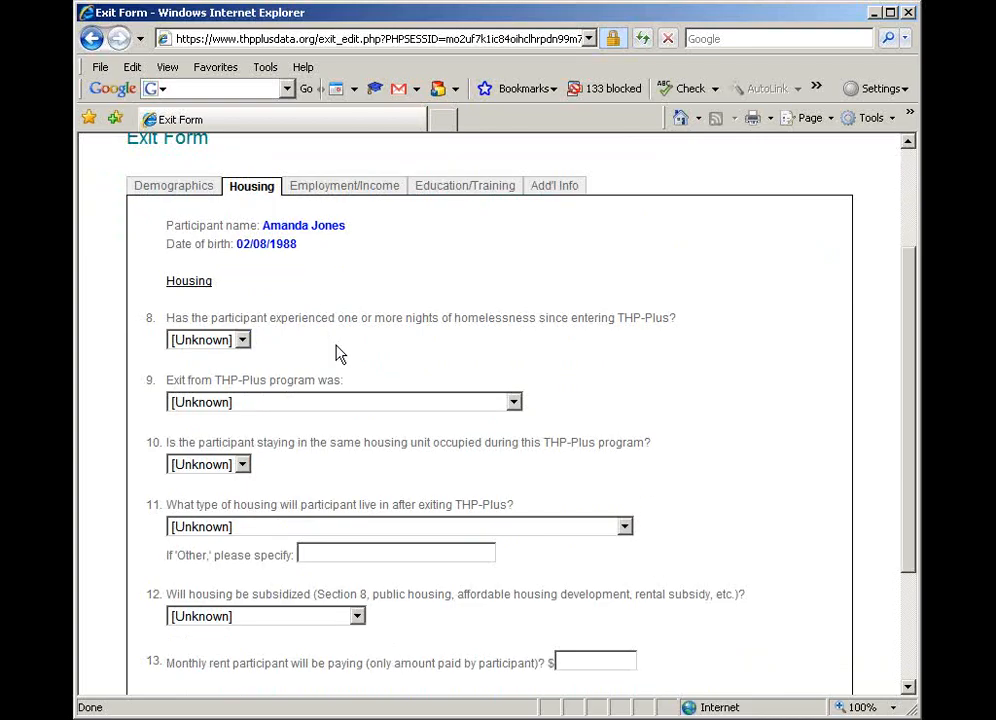
left_click(243, 341)
left_click(222, 377)
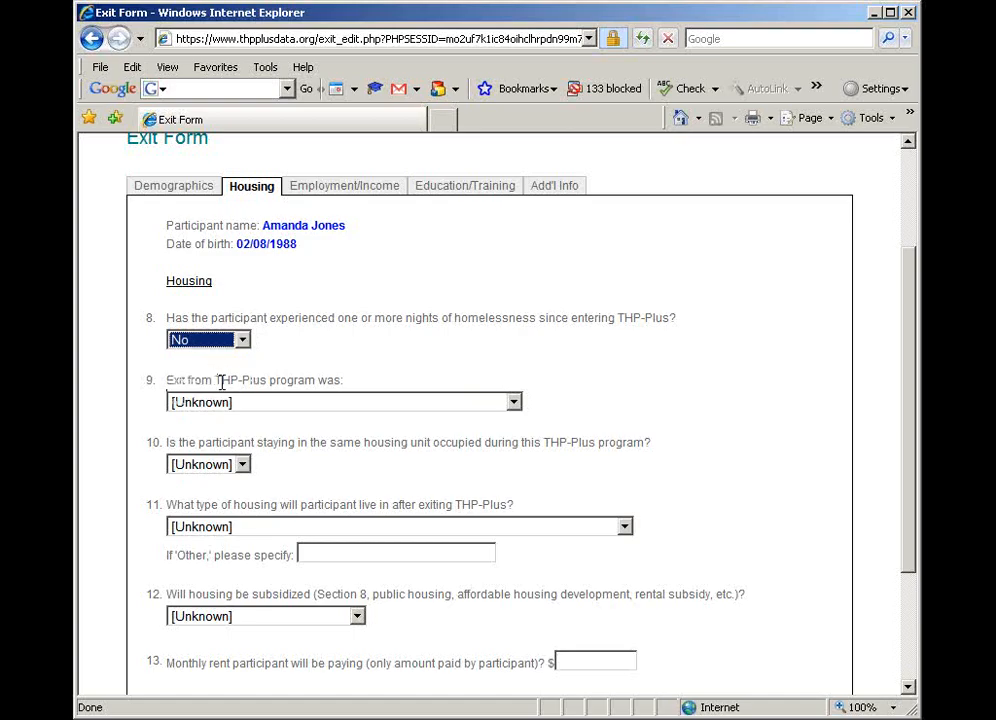
left_click(281, 410)
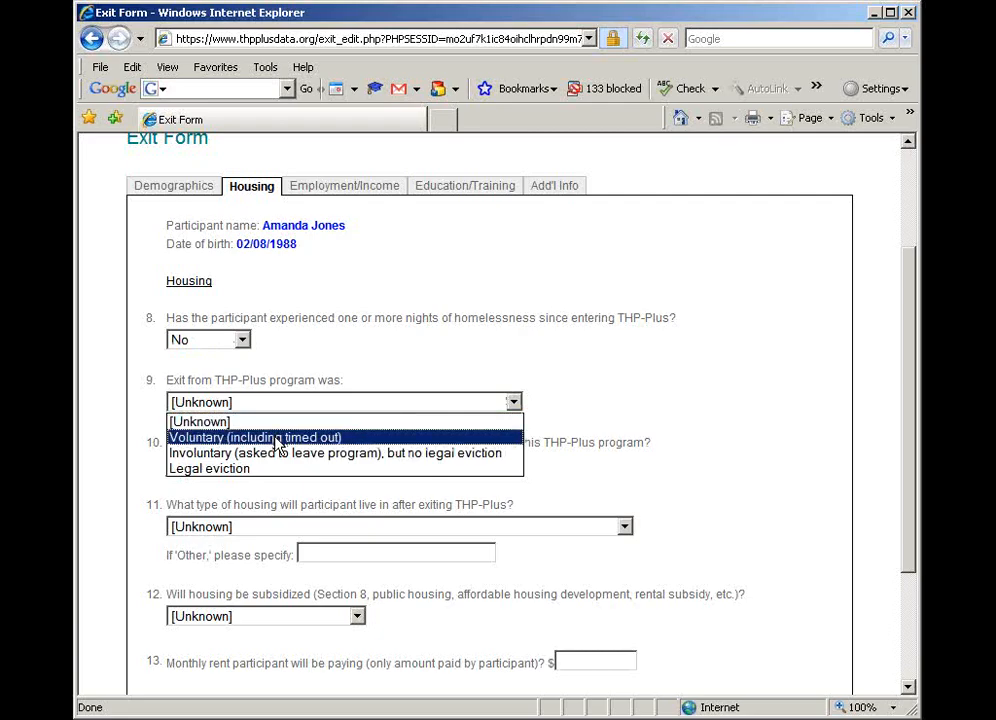
left_click(277, 443)
left_click(280, 410)
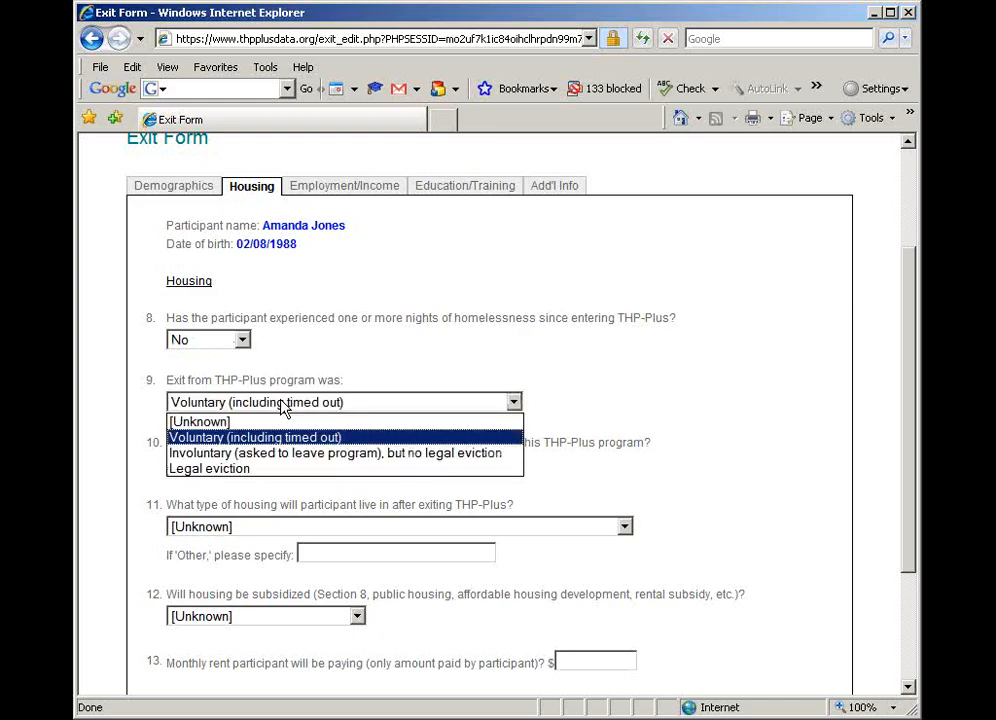
left_click(281, 440)
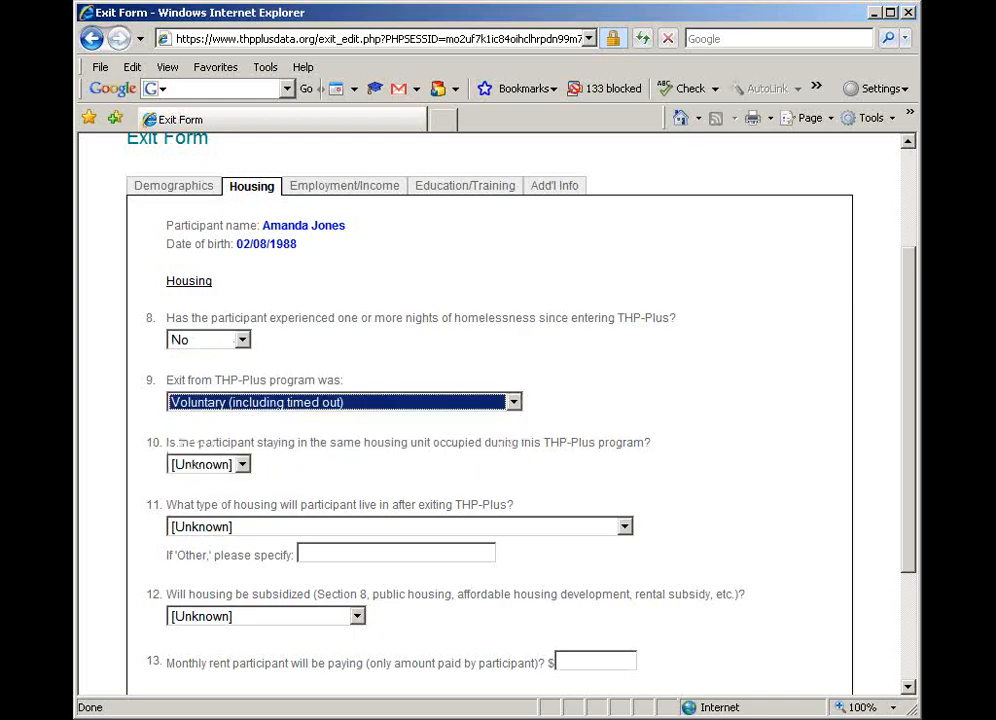
Answer No to staying in the same housing unit and set the housing type after exit to Renting own or shared housing (paying rent)
left_click(243, 466)
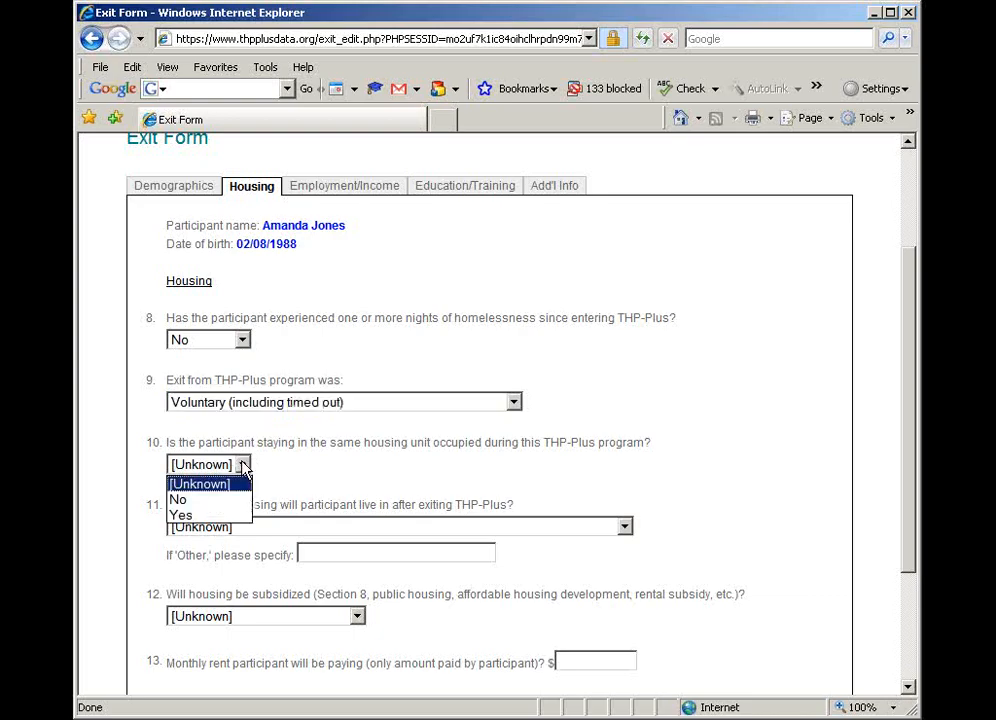
left_click(214, 500)
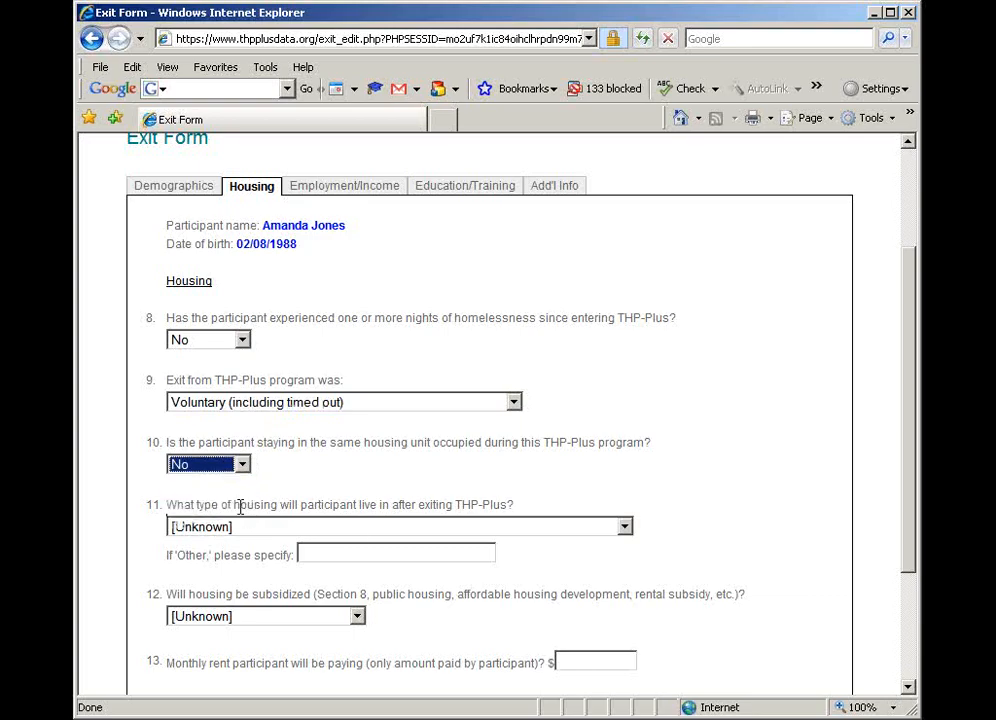
left_click(320, 528)
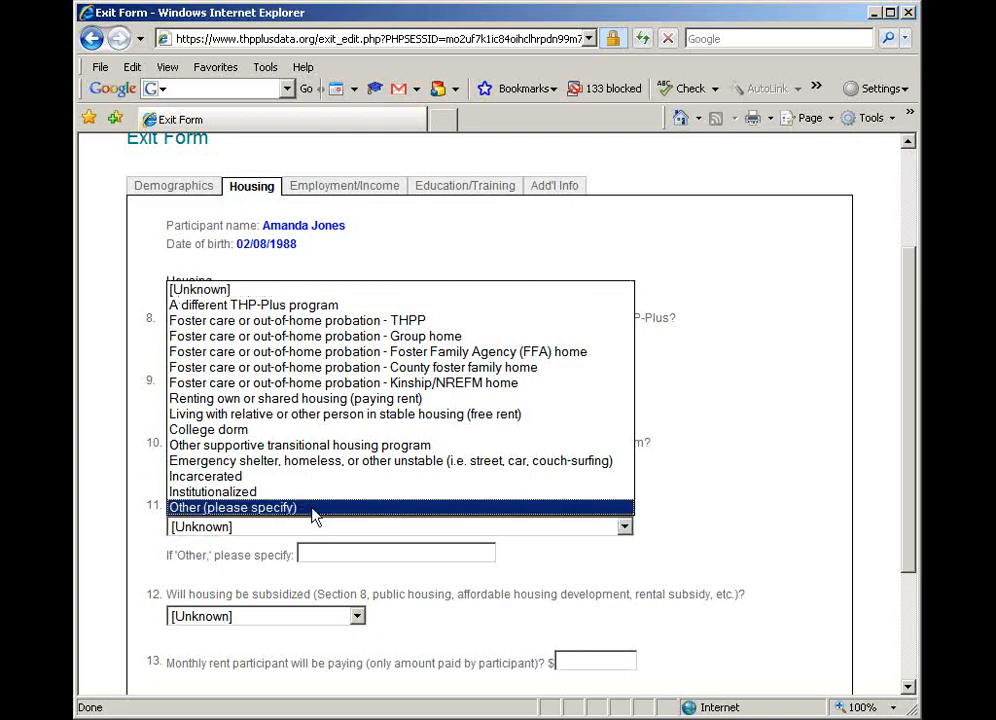
left_click(322, 399)
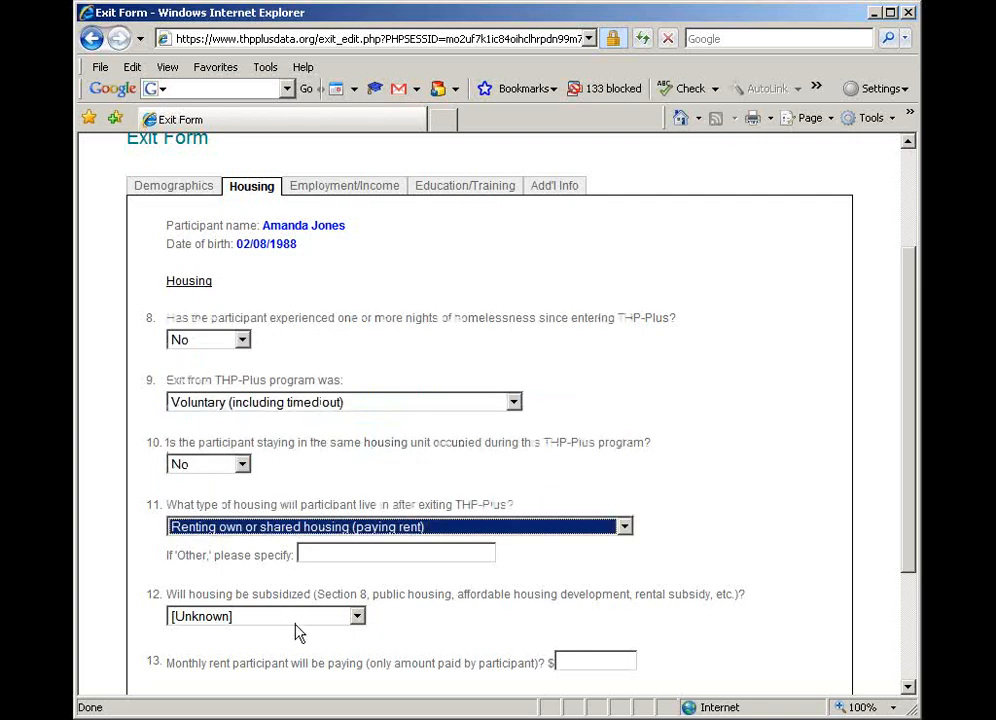
left_click(453, 621)
scroll(453, 621, "down", 2)
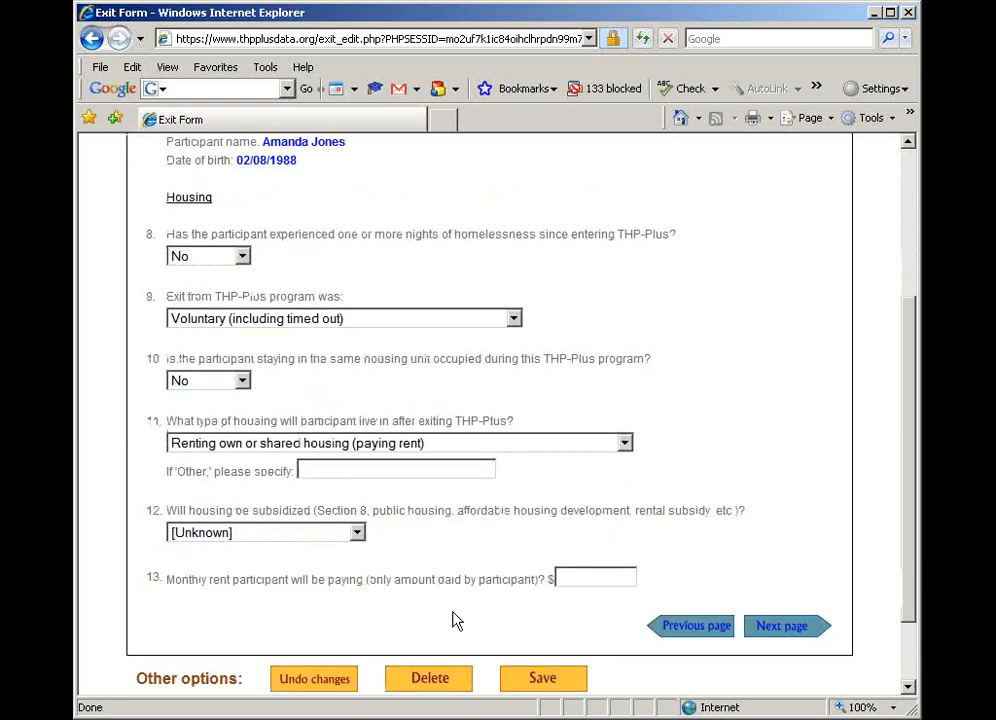
Answer Yes to subsidized housing, set the participant's monthly rent to $400, and continue to the Employment/Income page
left_click(357, 536)
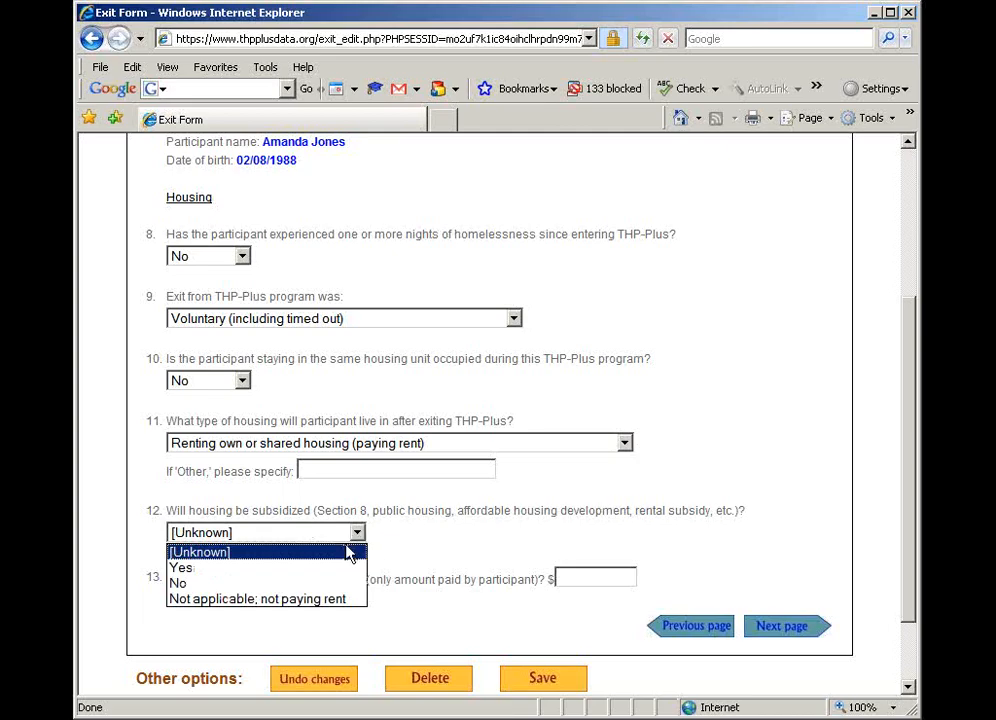
left_click(334, 568)
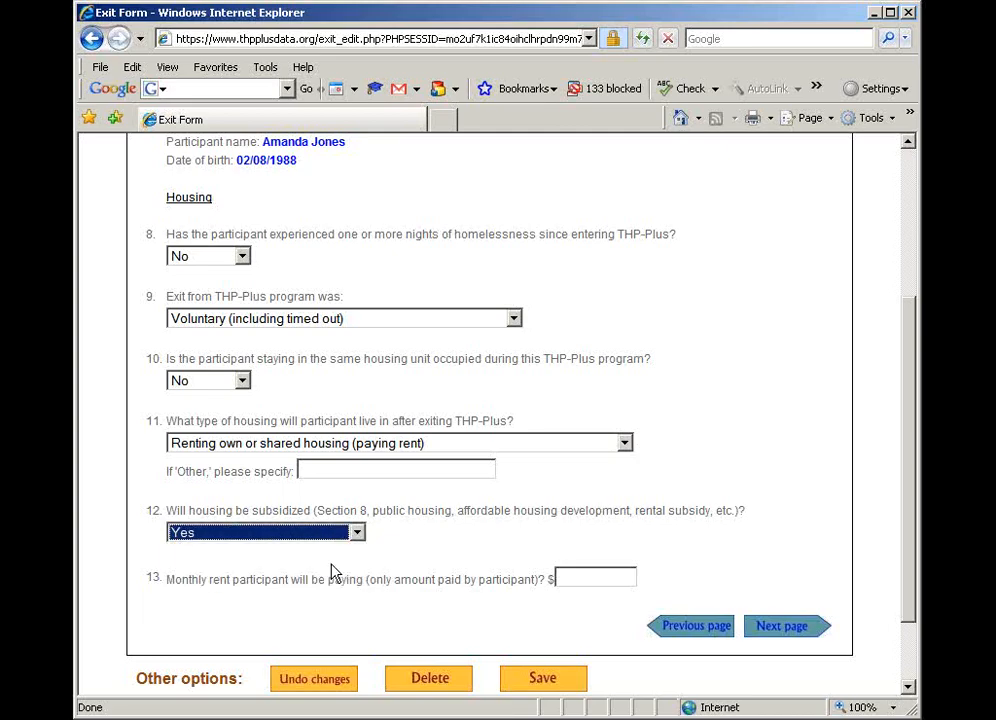
left_click(570, 581)
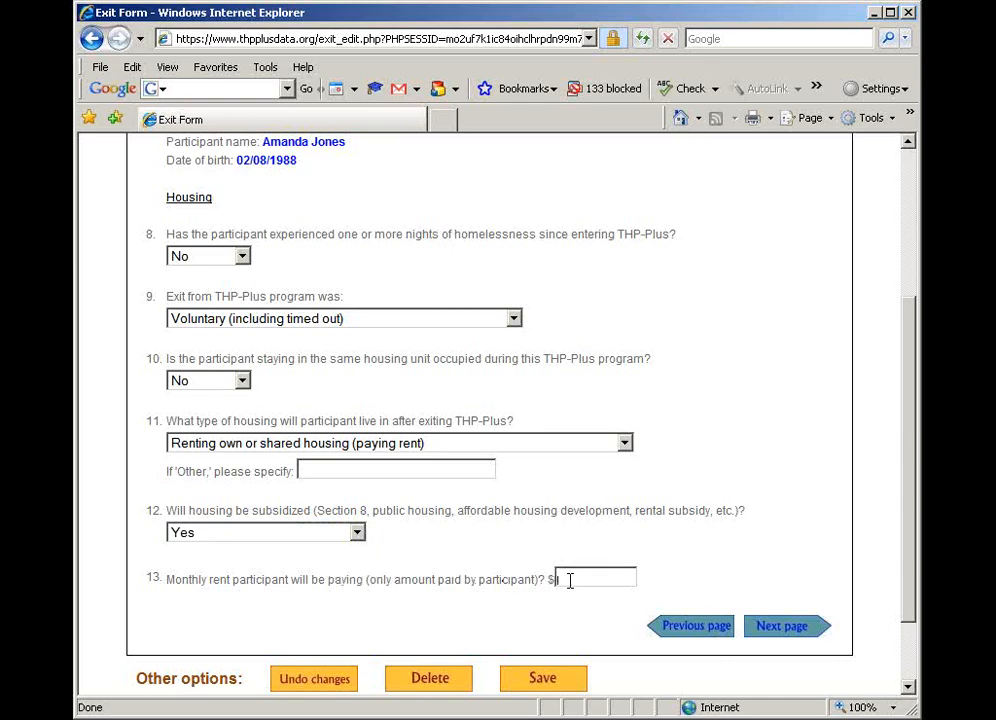
type("400")
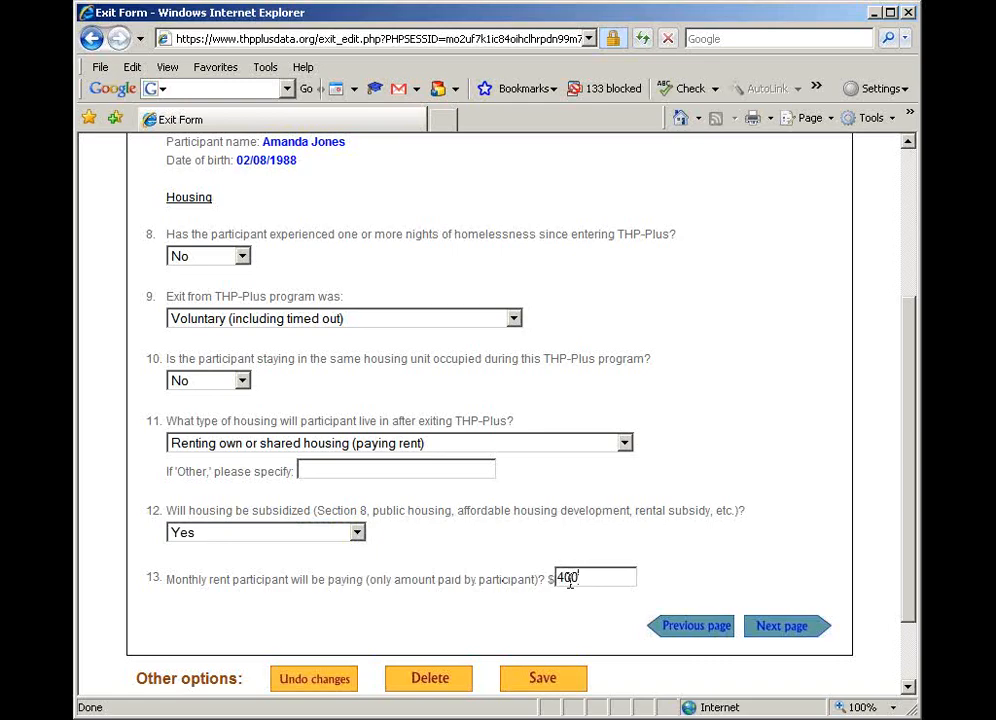
left_click(778, 633)
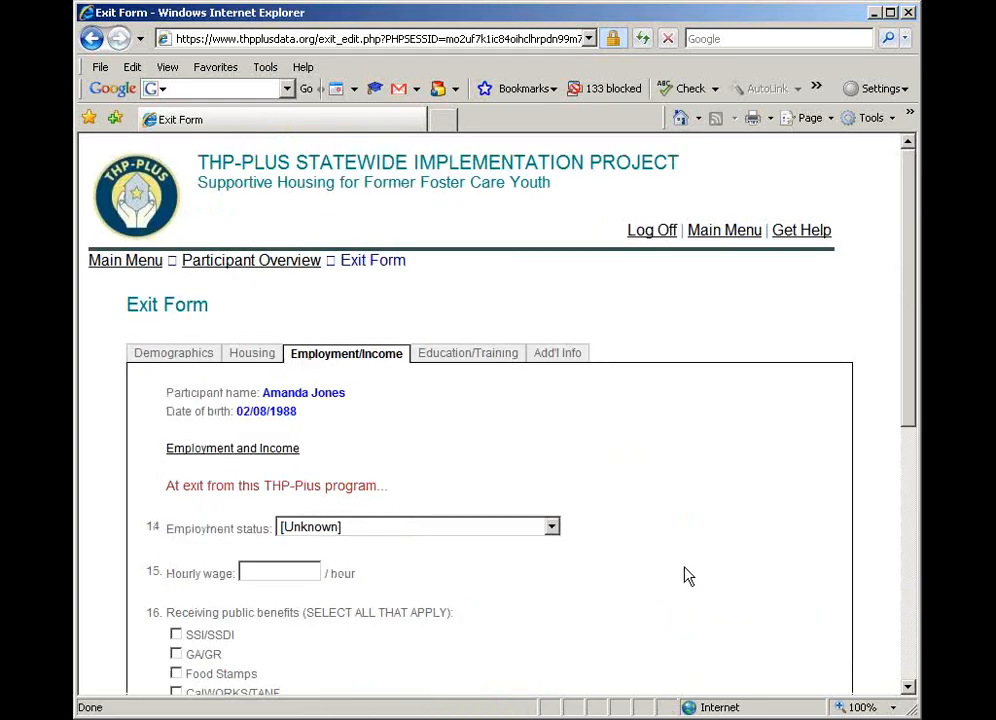
Set the employment status at exit to Employed part time (10-34 hours/week) with an hourly wage of 13
scroll(587, 468, "down", 2)
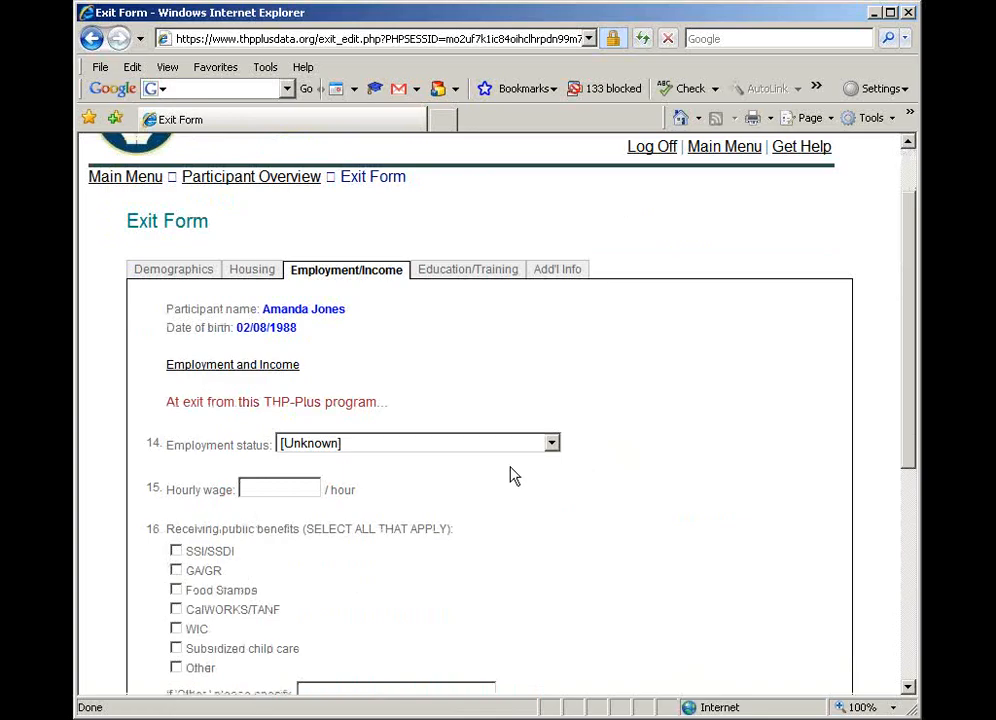
left_click(421, 449)
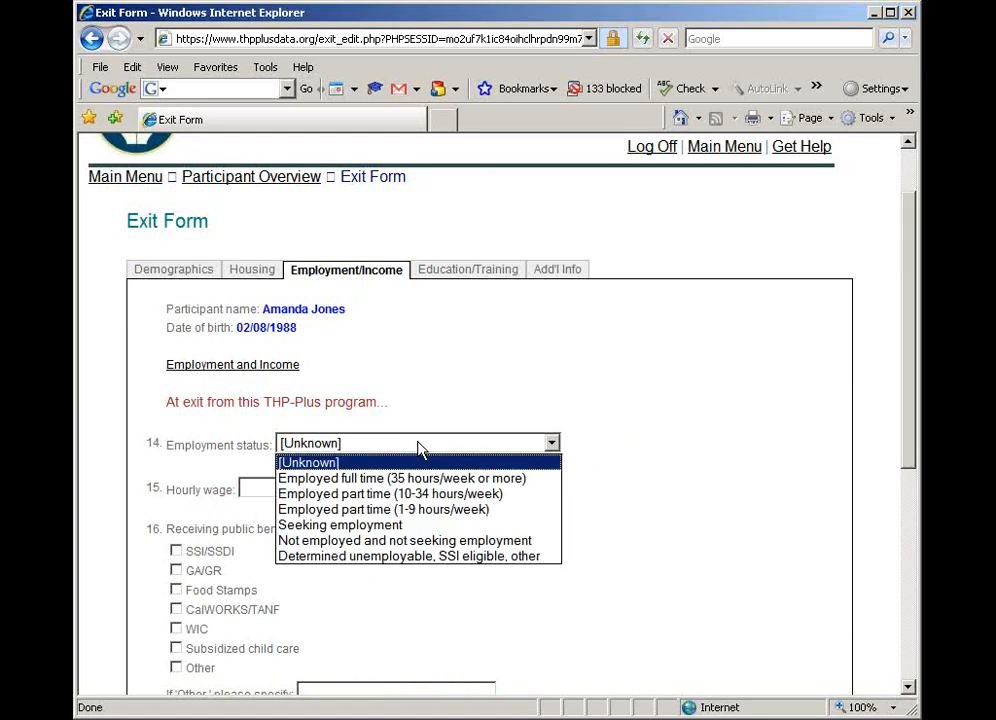
left_click(400, 497)
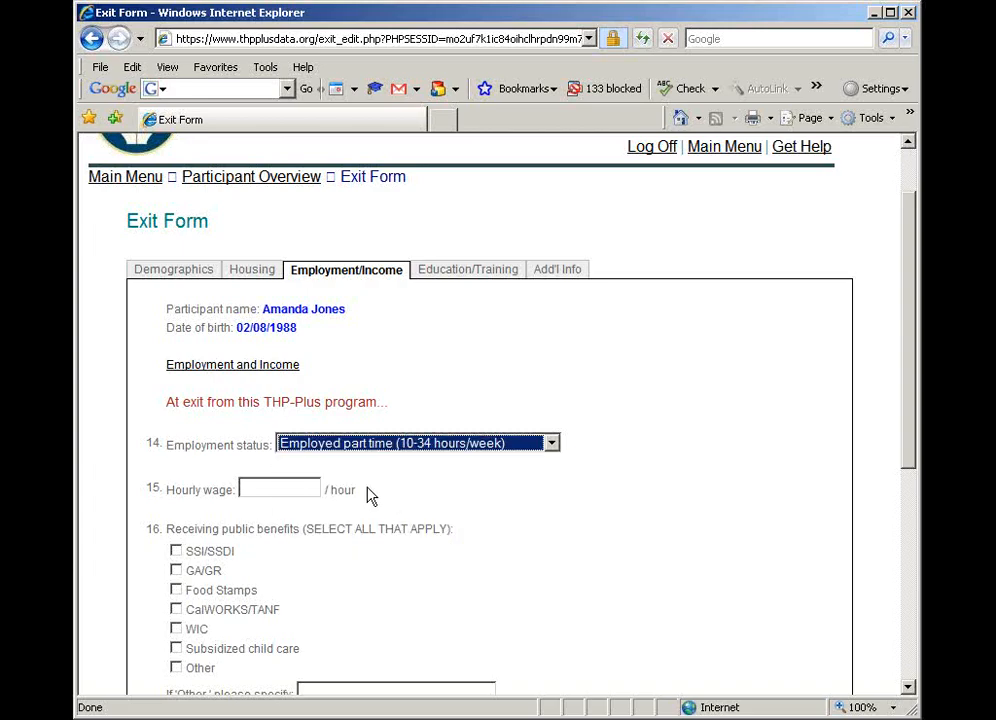
left_click(274, 491)
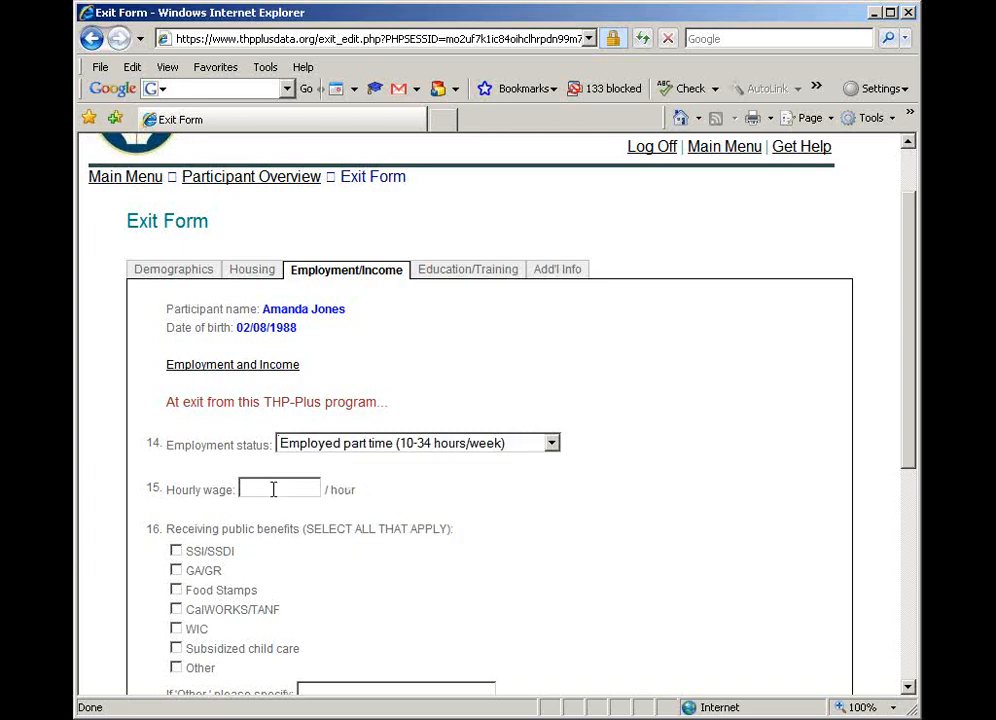
type("13")
Set the total monthly income from all sources to 1000 and continue to the Education/Training page
scroll(362, 609, "down", 3)
scroll(356, 611, "down", 1)
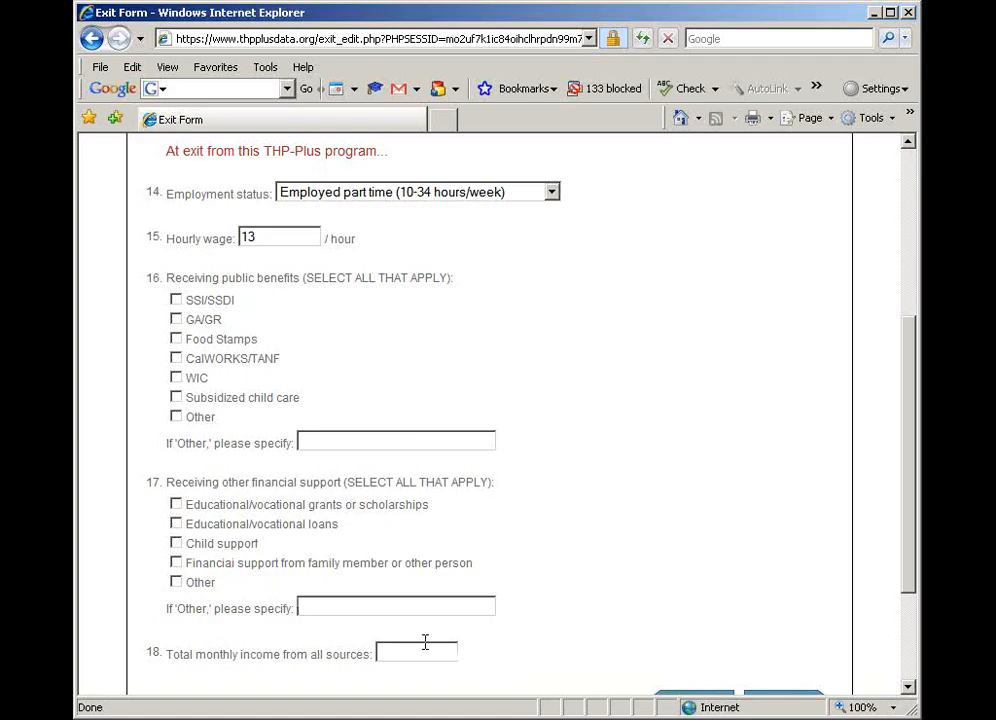
scroll(425, 642, "down", 2)
left_click(409, 567)
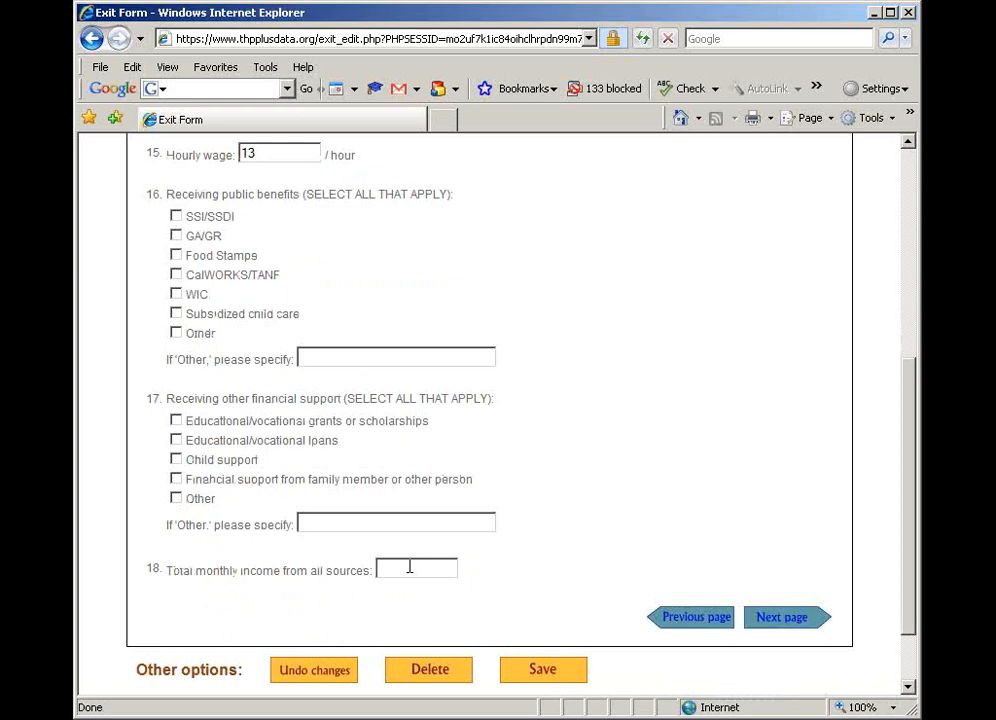
type("1000")
left_click(787, 628)
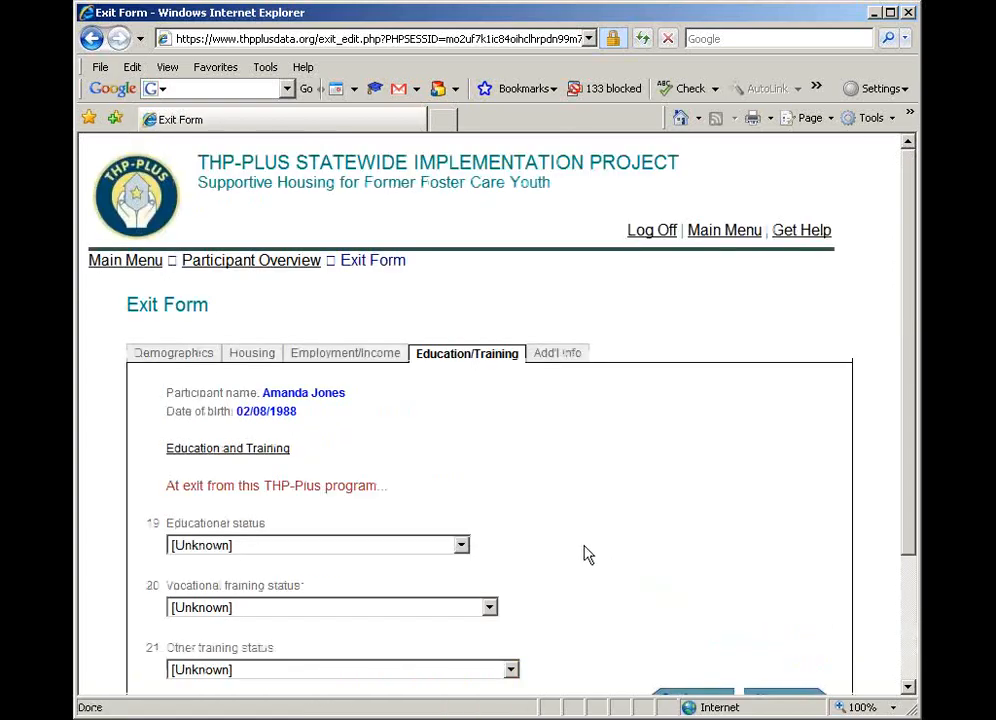
Set the participant's educational status at exit to Attending 2-year/community college - PT
scroll(577, 556, "down", 2)
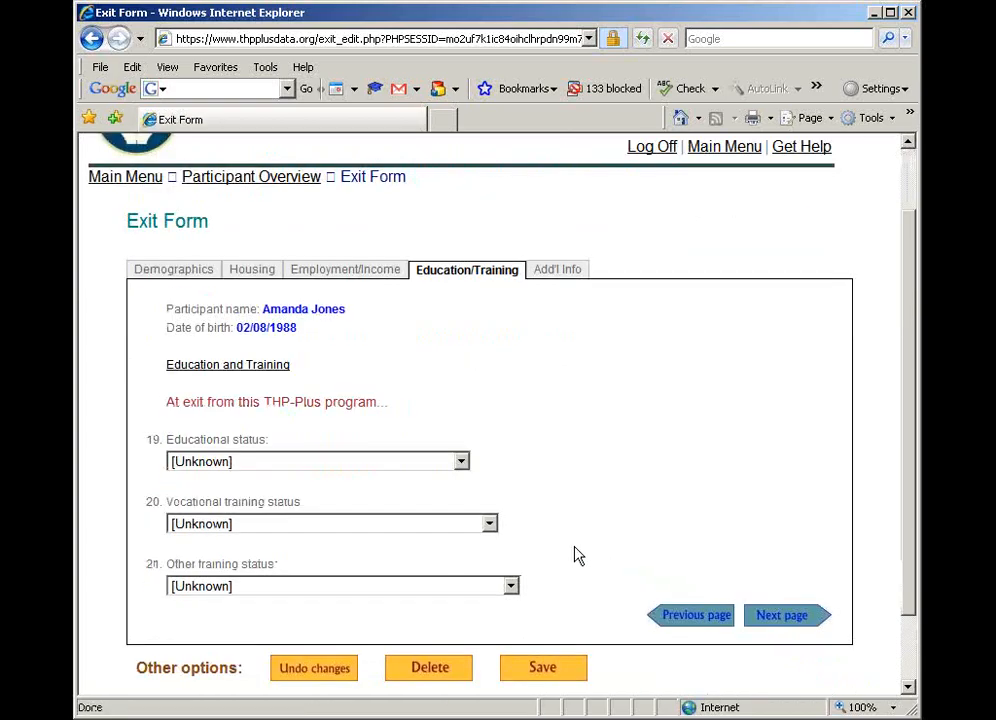
left_click(412, 466)
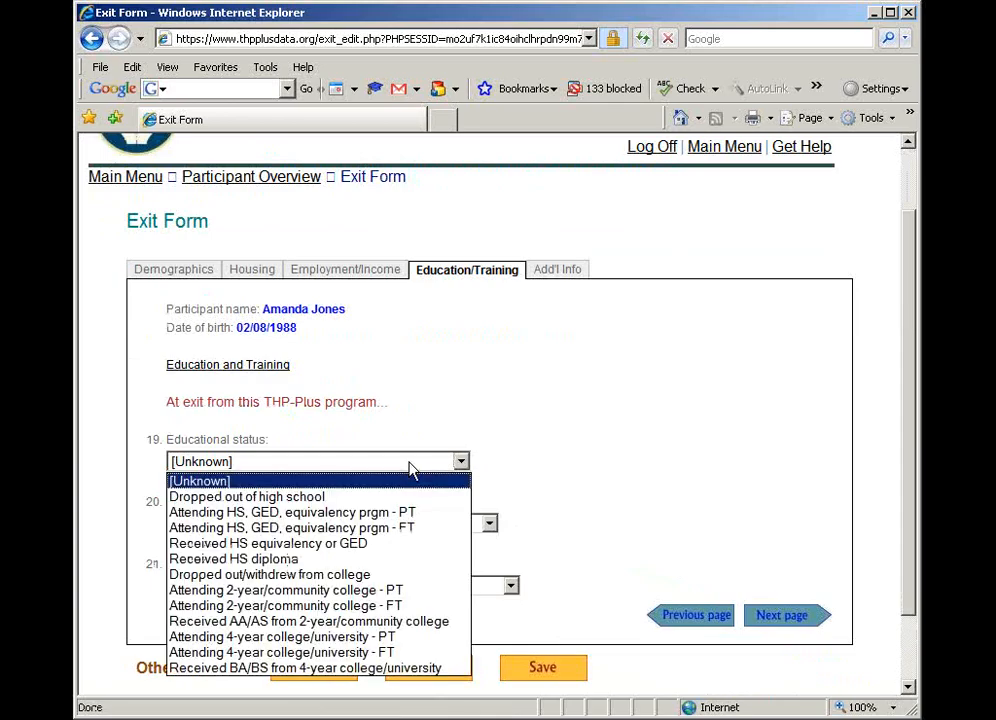
left_click(370, 592)
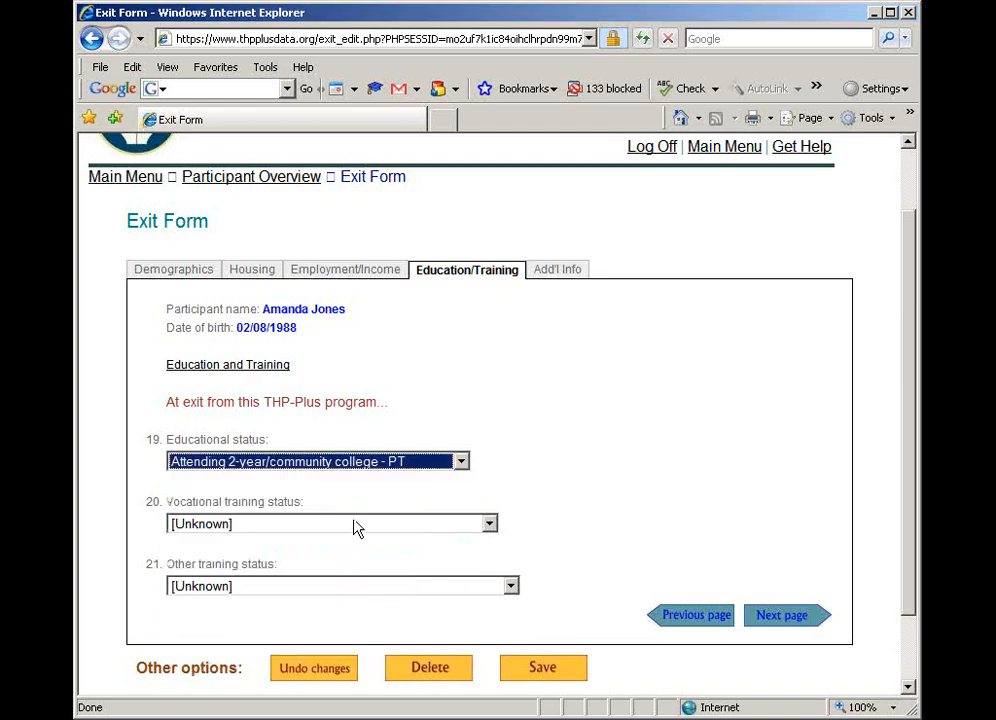
Set both the vocational and other training status to Not applicable, never attended, and continue to the Additional Information page
left_click(356, 526)
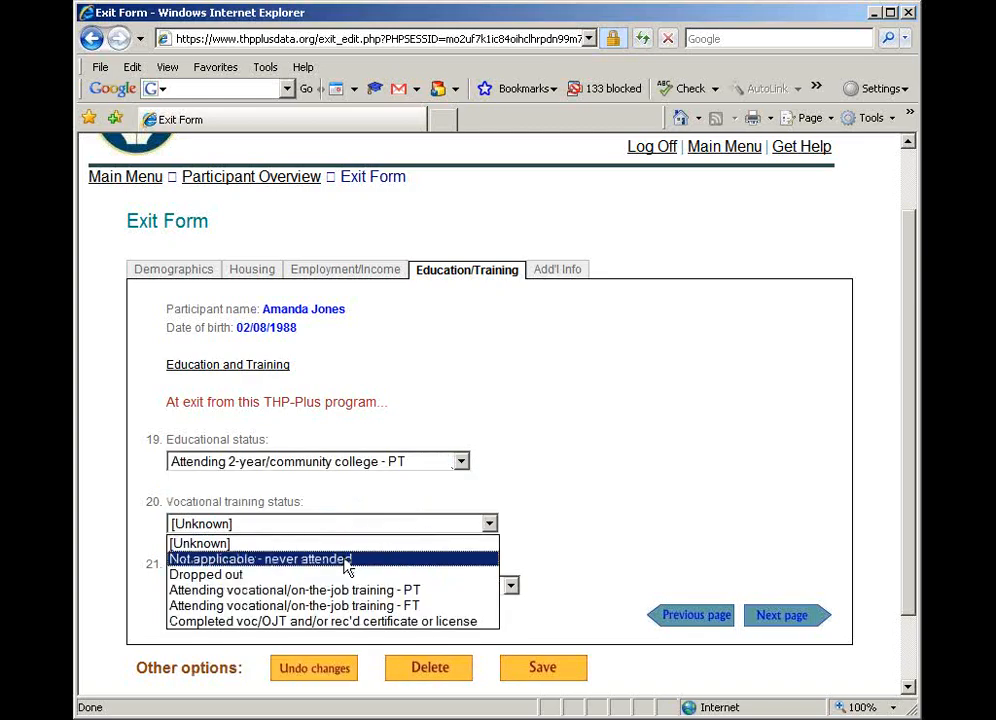
left_click(347, 560)
left_click(338, 590)
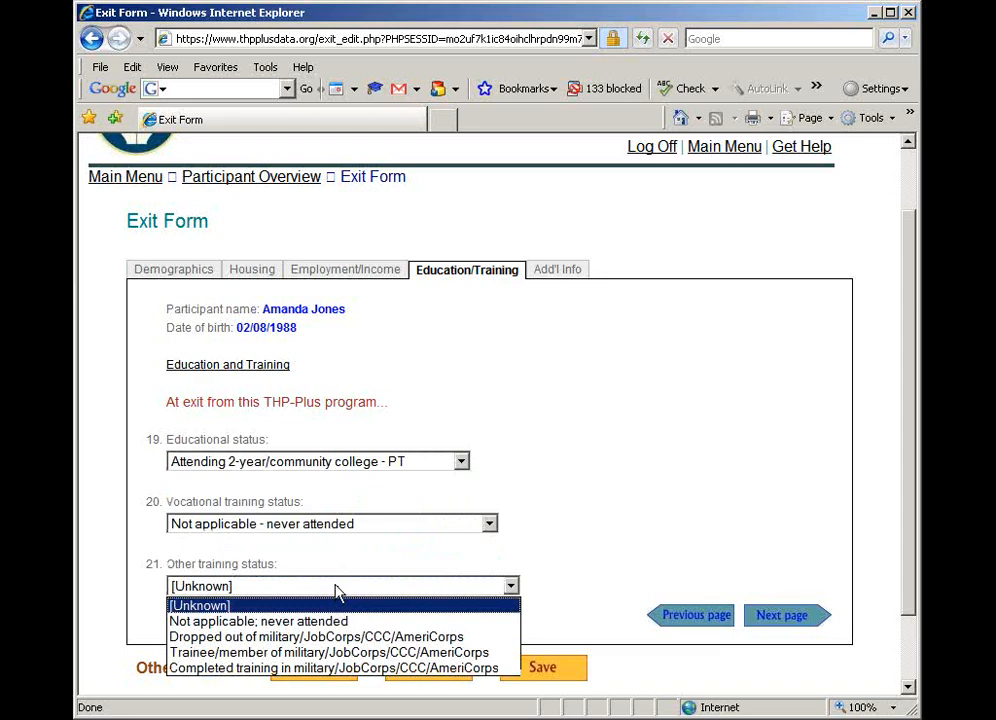
left_click(336, 621)
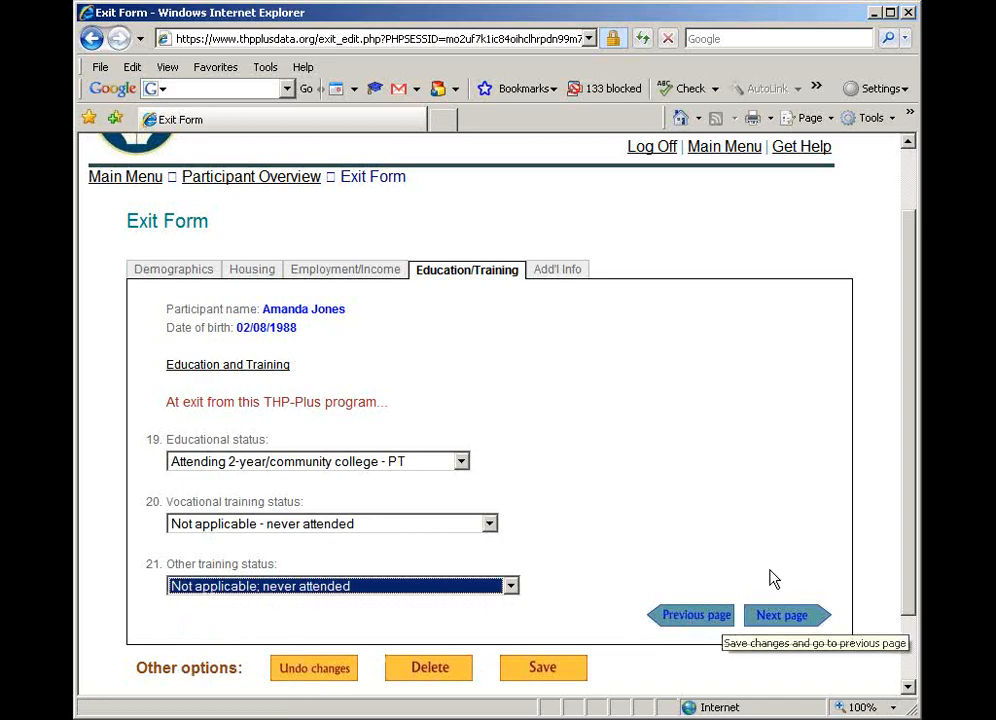
left_click(797, 618)
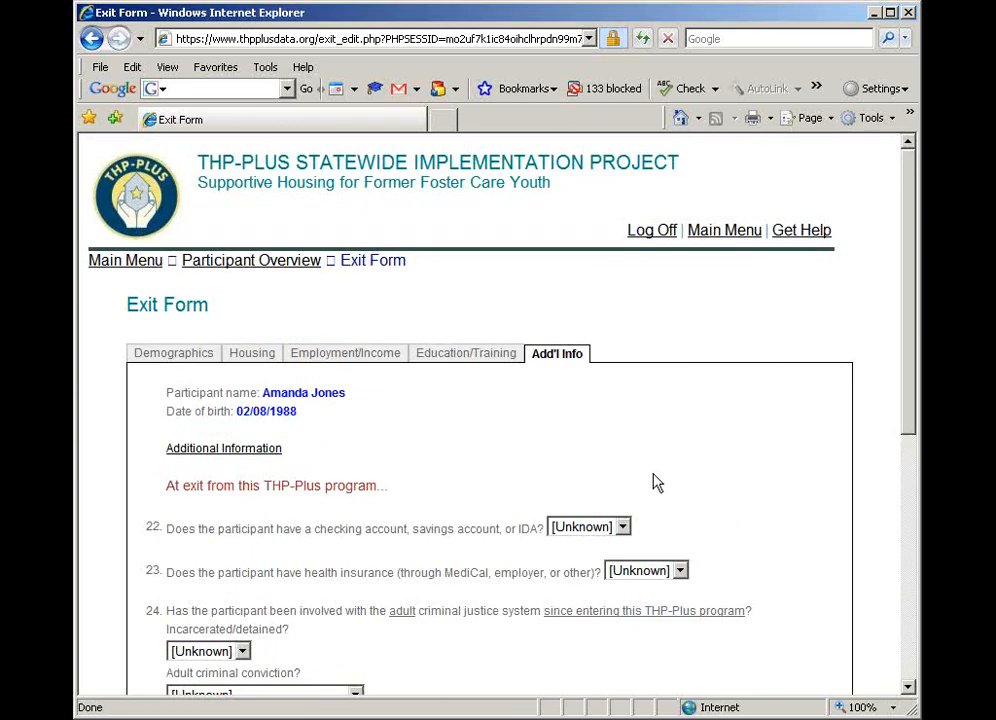
Answer Yes to having a checking account, savings account or IDA, and Yes to having health insurance
scroll(656, 483, "down", 2)
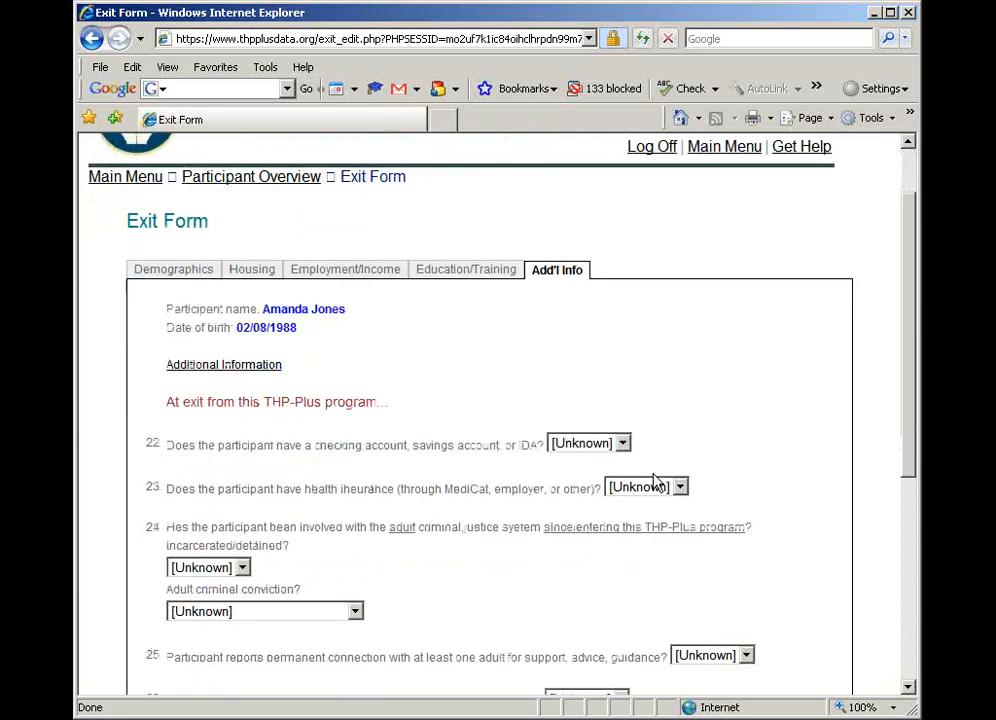
left_click(591, 446)
left_click(568, 494)
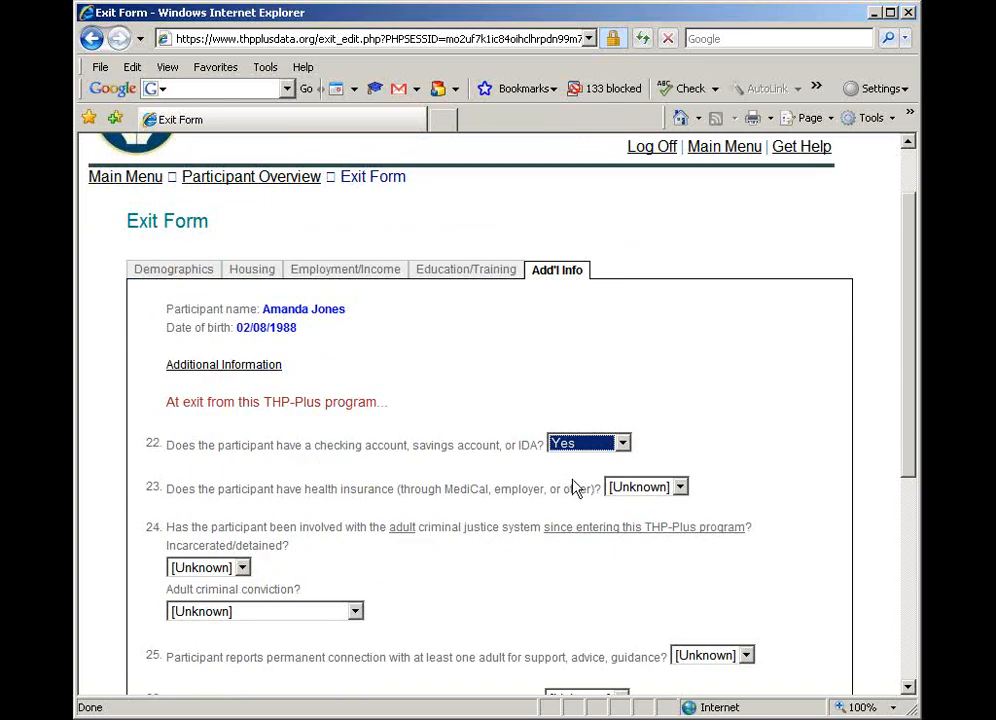
left_click(652, 487)
left_click(630, 538)
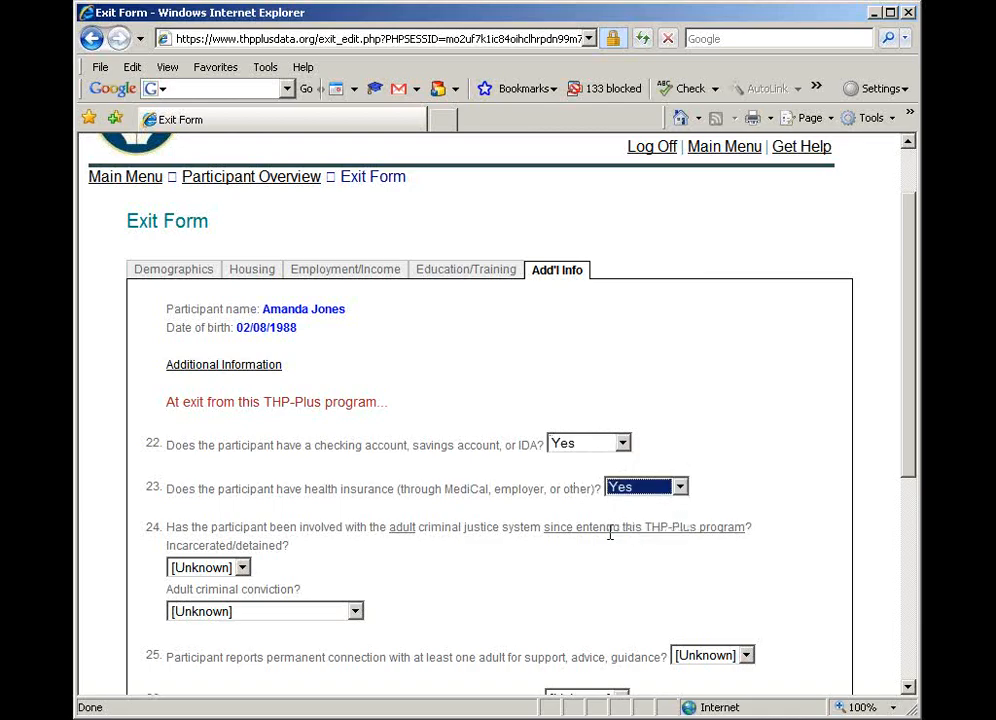
Answer No to being incarcerated/detained since entering the program and set adult criminal conviction to None
left_click(241, 570)
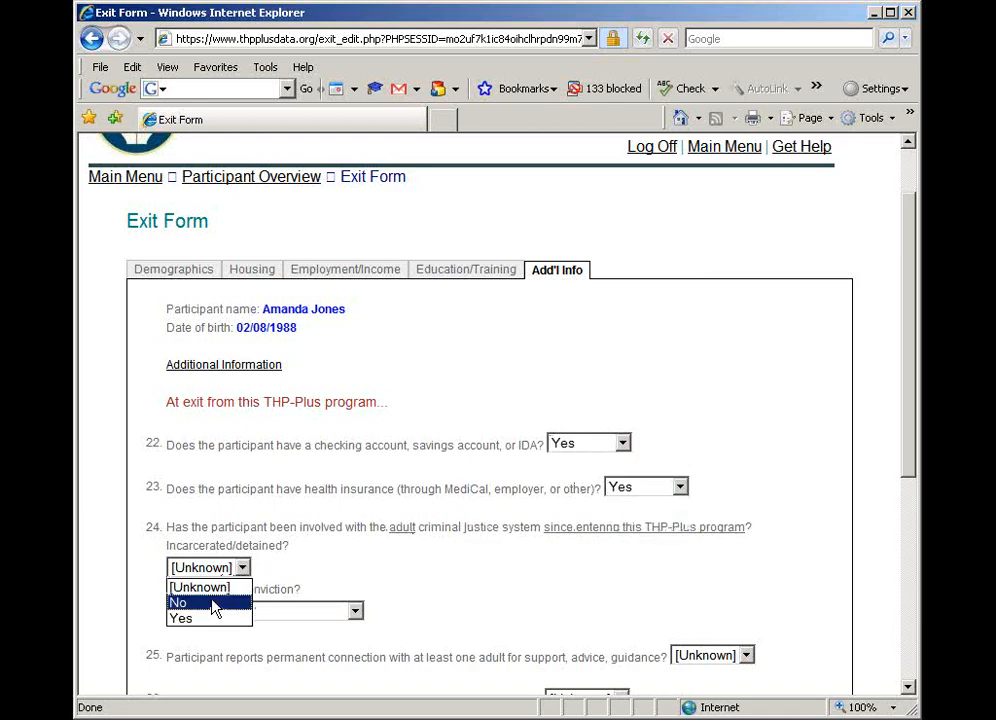
left_click(213, 603)
left_click(322, 611)
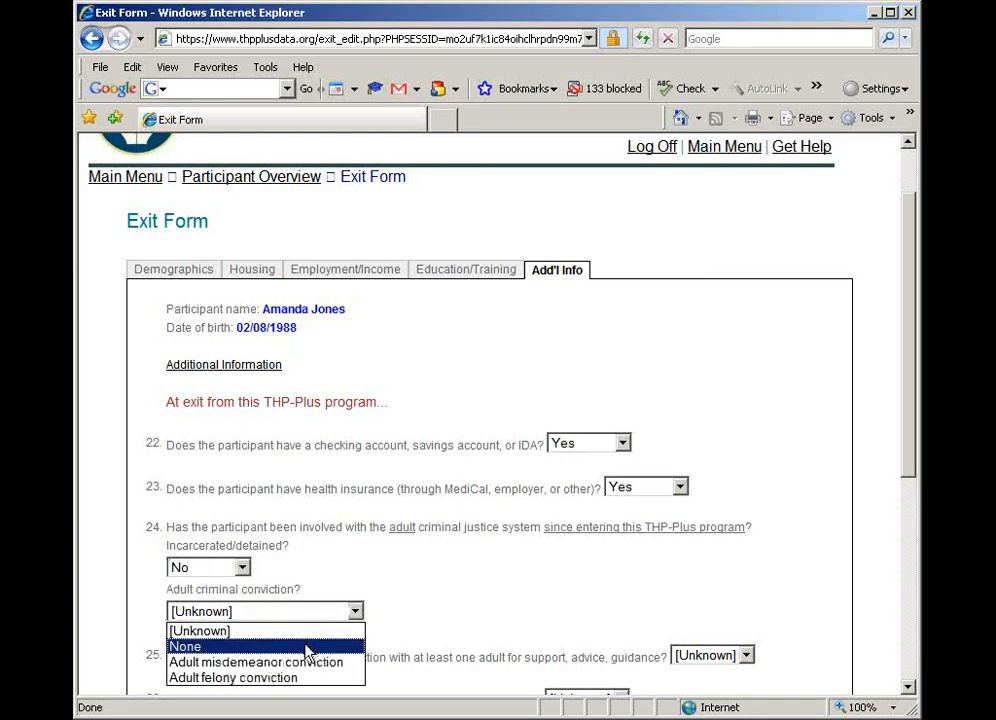
left_click(308, 649)
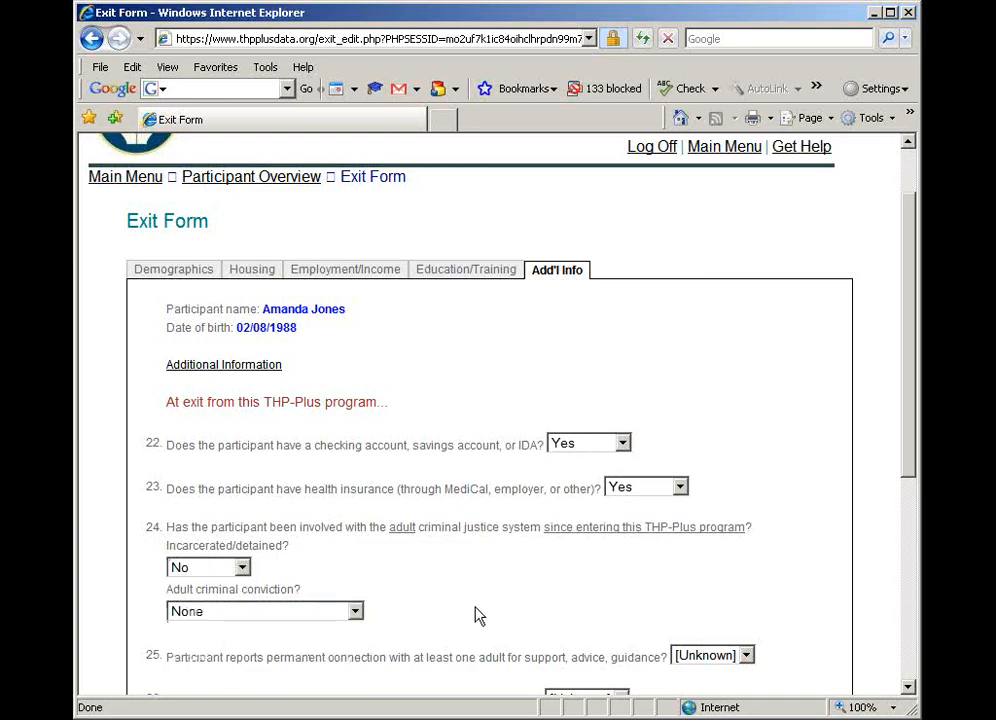
Answer Yes to a permanent connection with at least one adult for support, advice and guidance
scroll(479, 616, "down", 2)
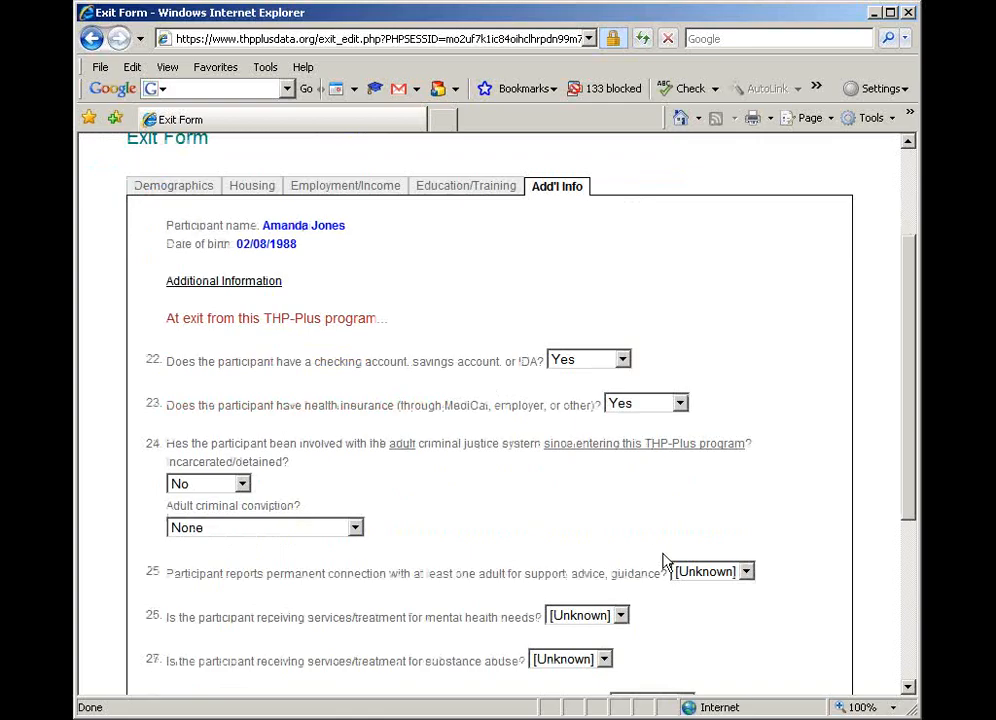
left_click(733, 572)
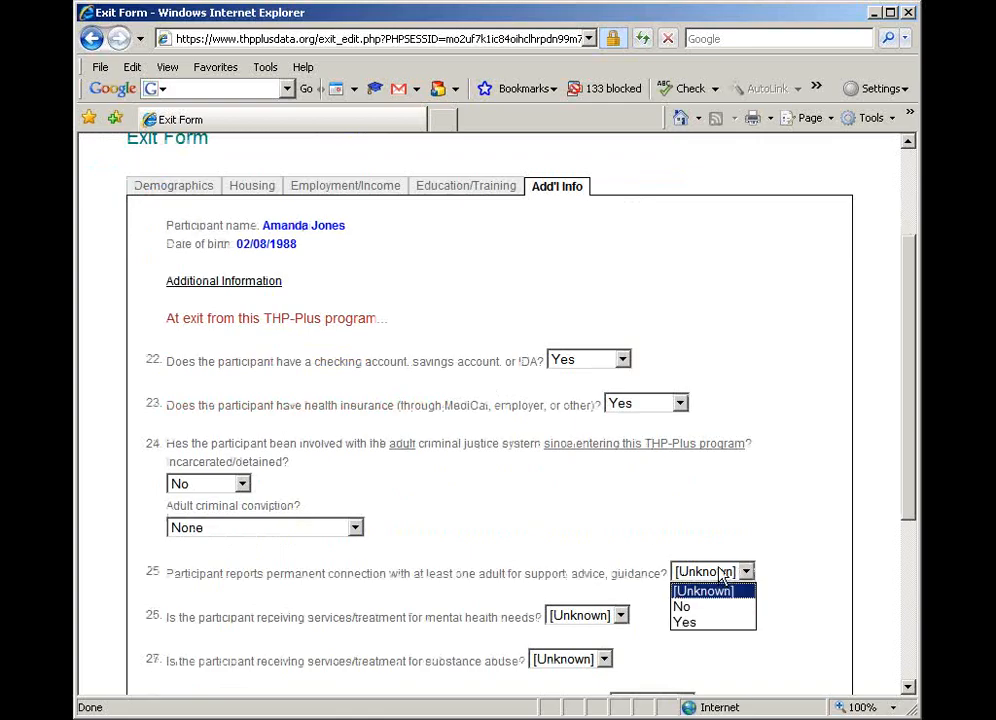
left_click(692, 622)
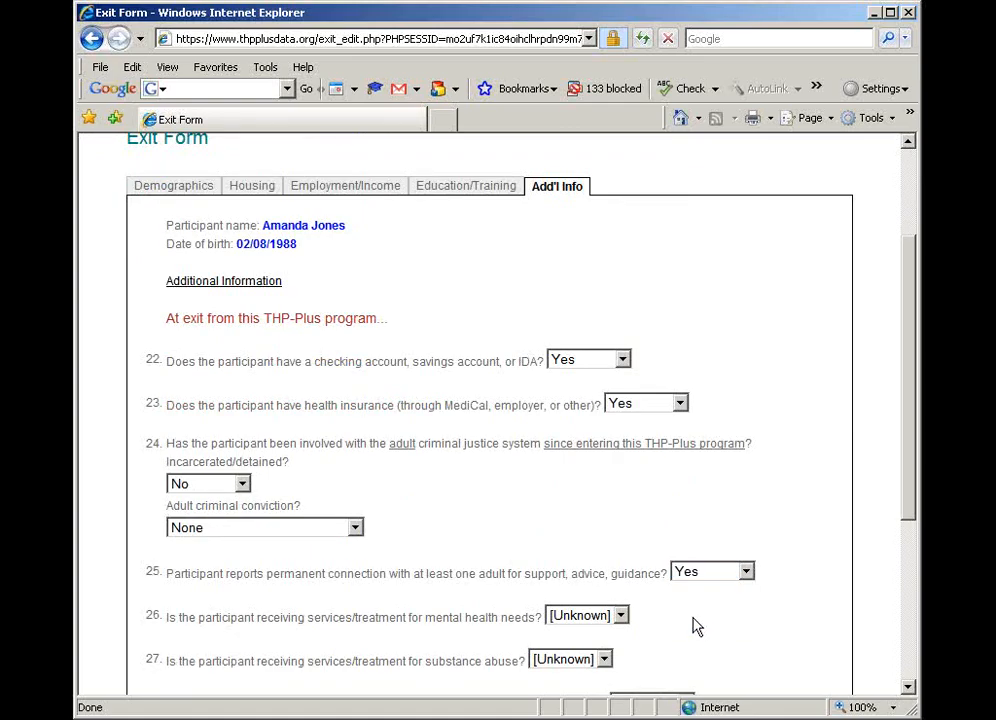
Answer No to receiving services/treatment for mental health needs and No to services/treatment for substance abuse
scroll(696, 625, "down", 2)
scroll(696, 625, "down", 2)
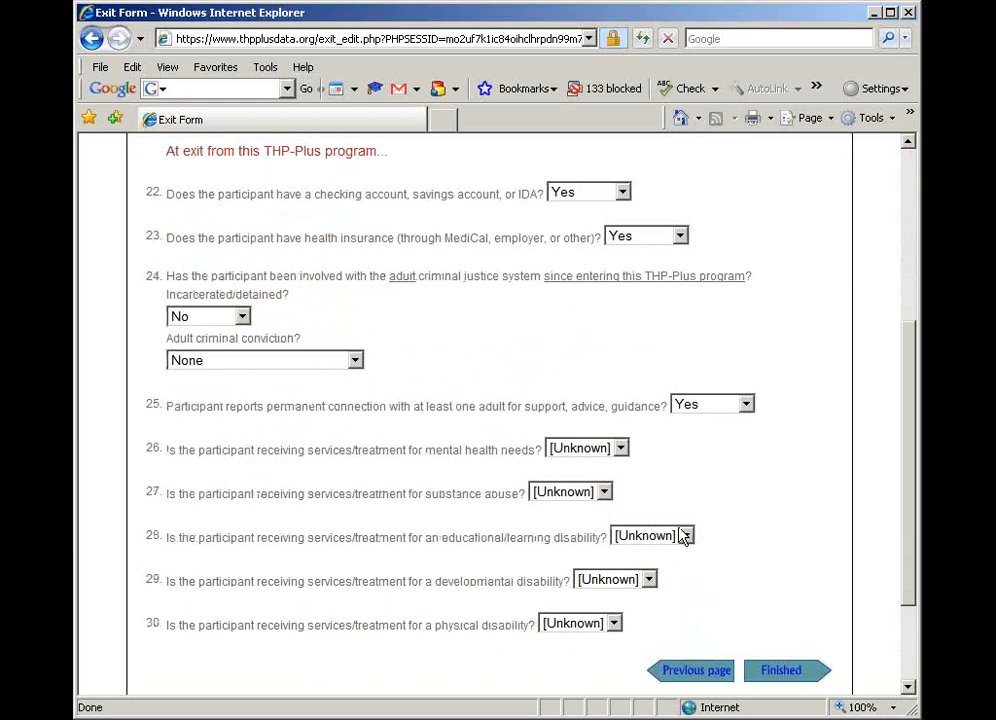
left_click(600, 449)
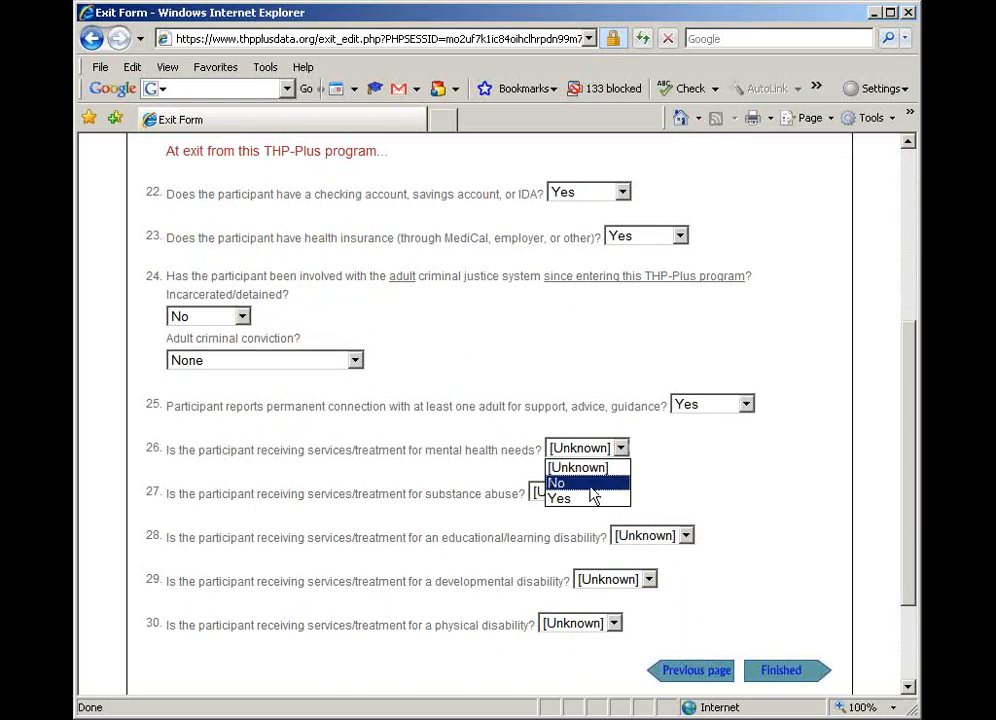
left_click(590, 486)
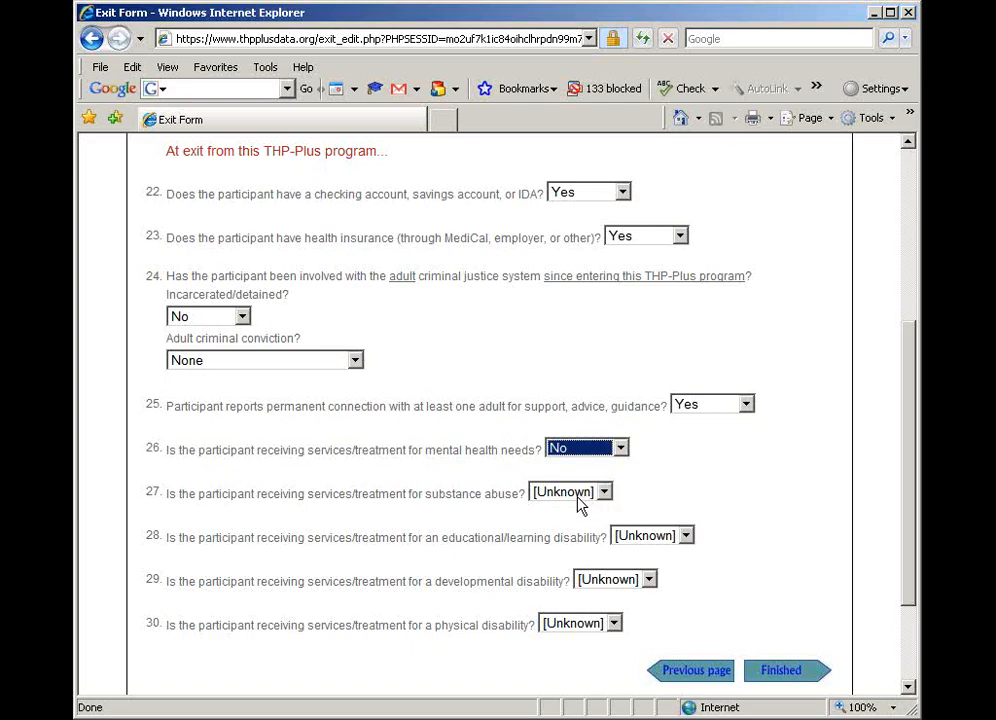
left_click(578, 500)
left_click(563, 529)
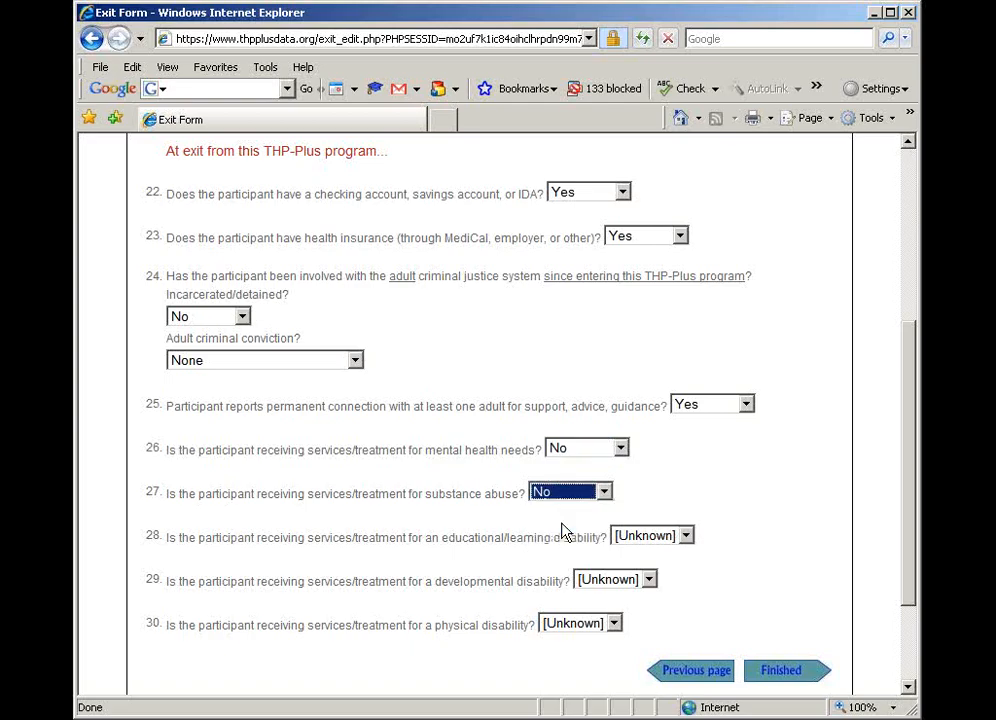
Answer No to receiving services/treatment for an educational/learning disability, a developmental disability and a physical disability
left_click(647, 540)
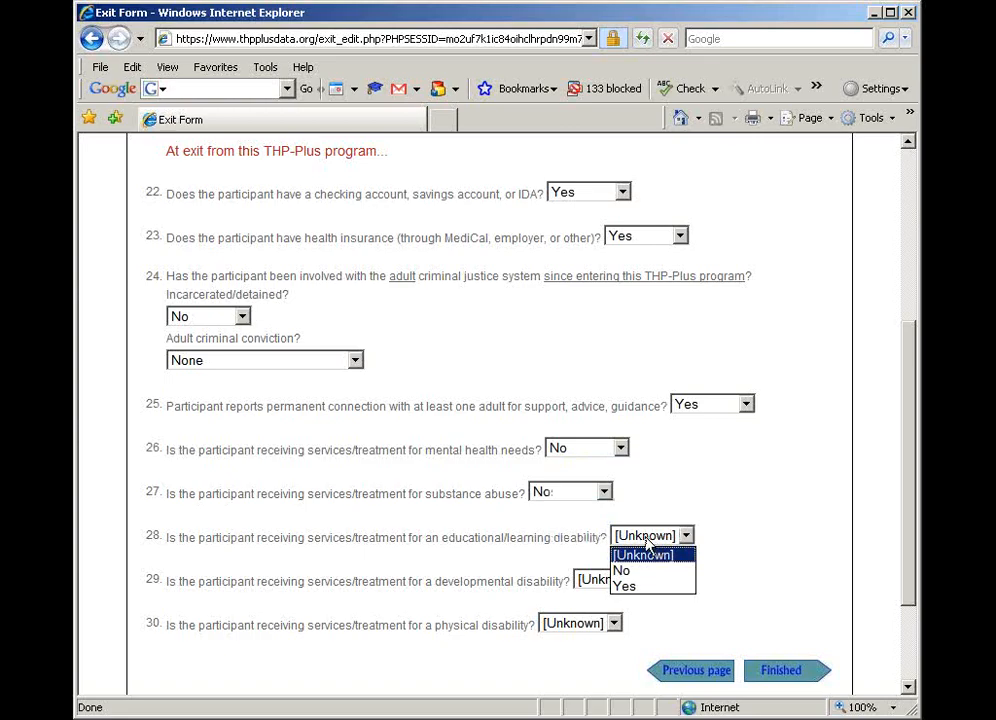
left_click(641, 573)
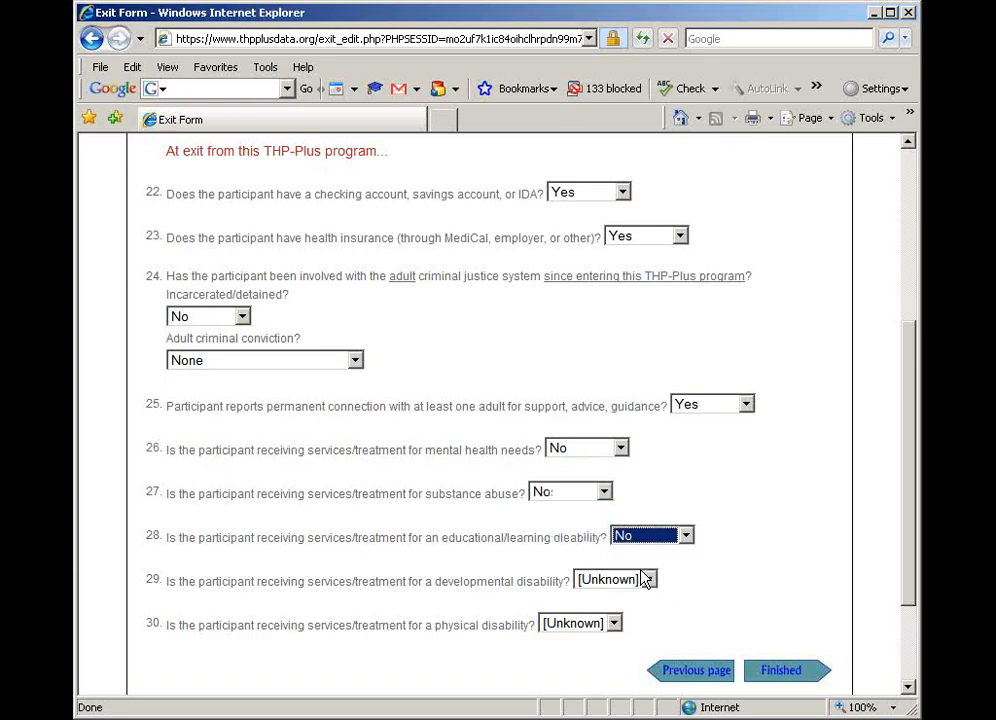
left_click(620, 586)
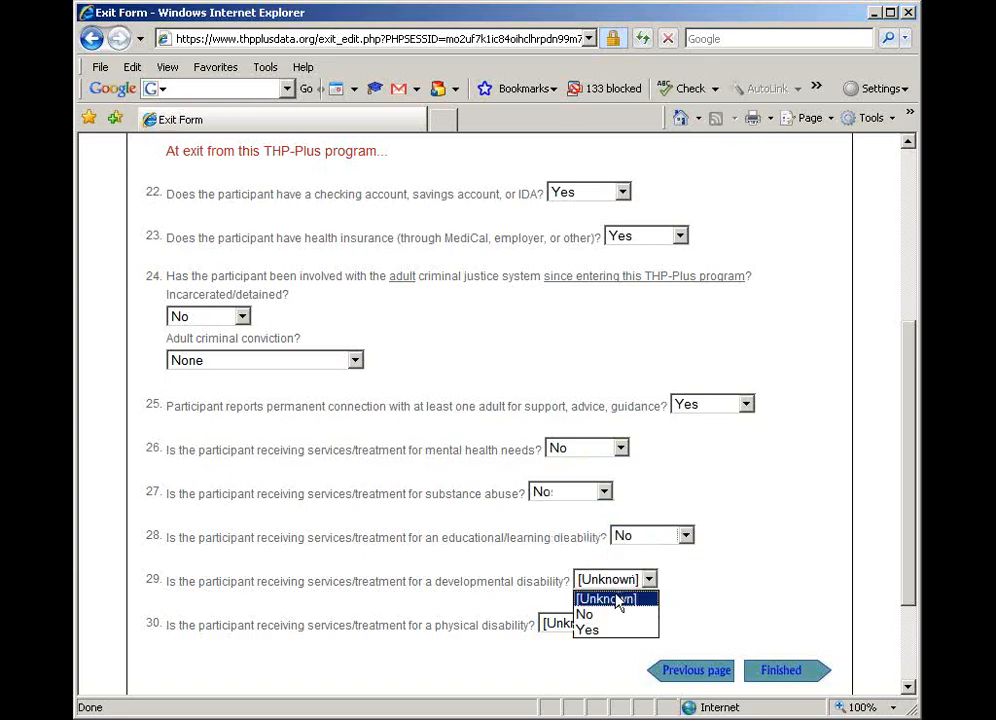
left_click(613, 616)
left_click(595, 626)
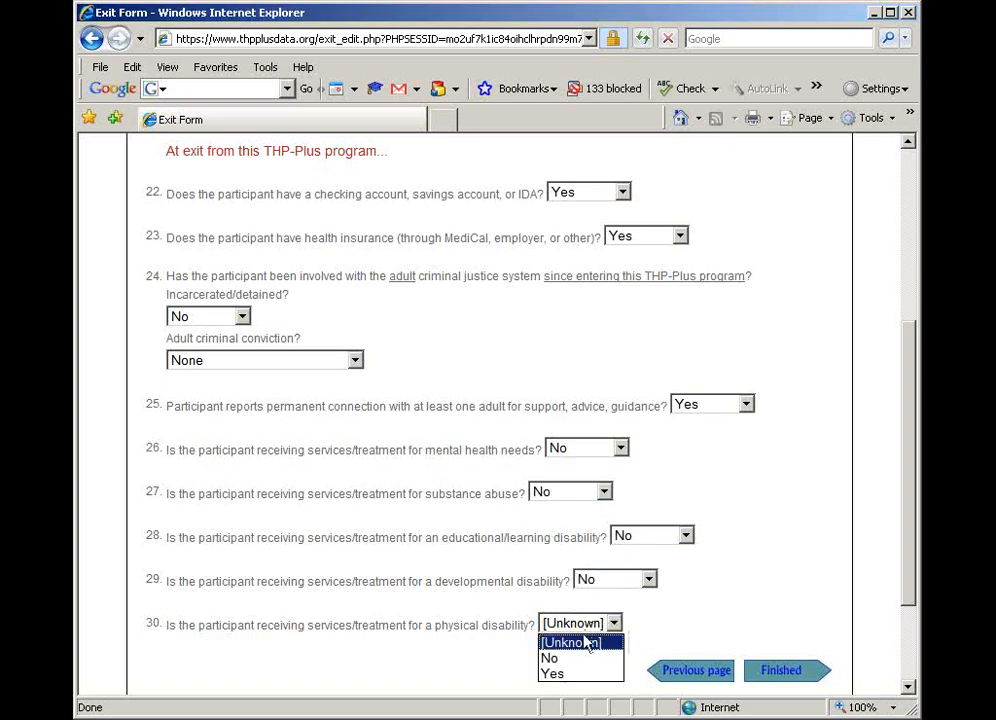
left_click(583, 661)
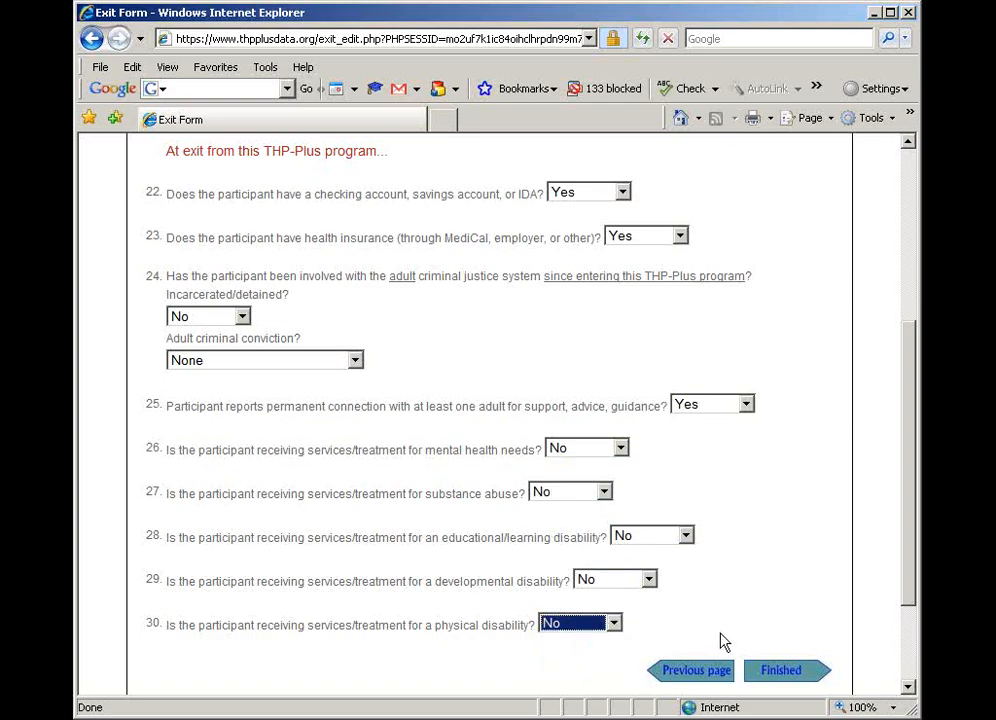
Finish and save the Exit Form, and return to the Participant Overview
left_click(783, 671)
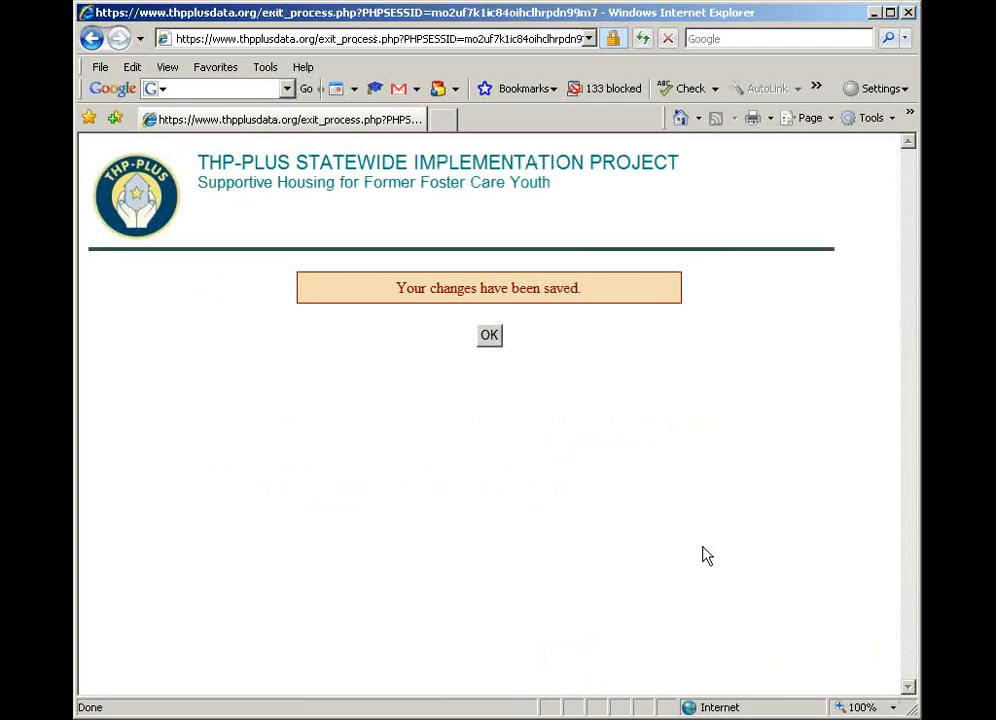
left_click(489, 336)
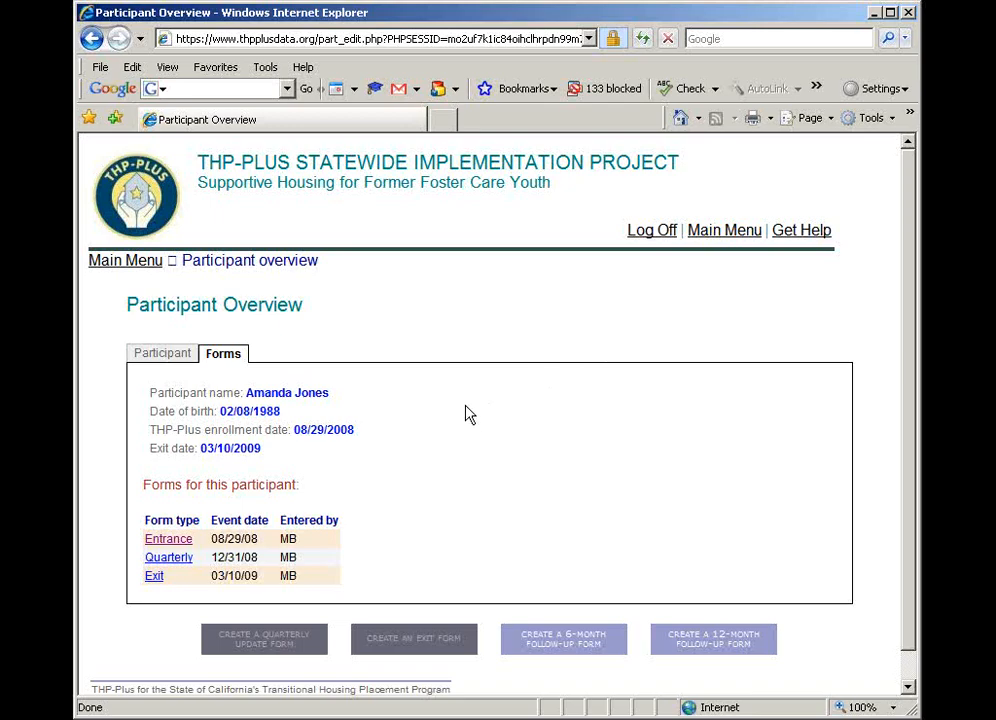
Mark the participant as unable to be located and lost to follow-up in the participant details, and save the record
left_click(165, 358)
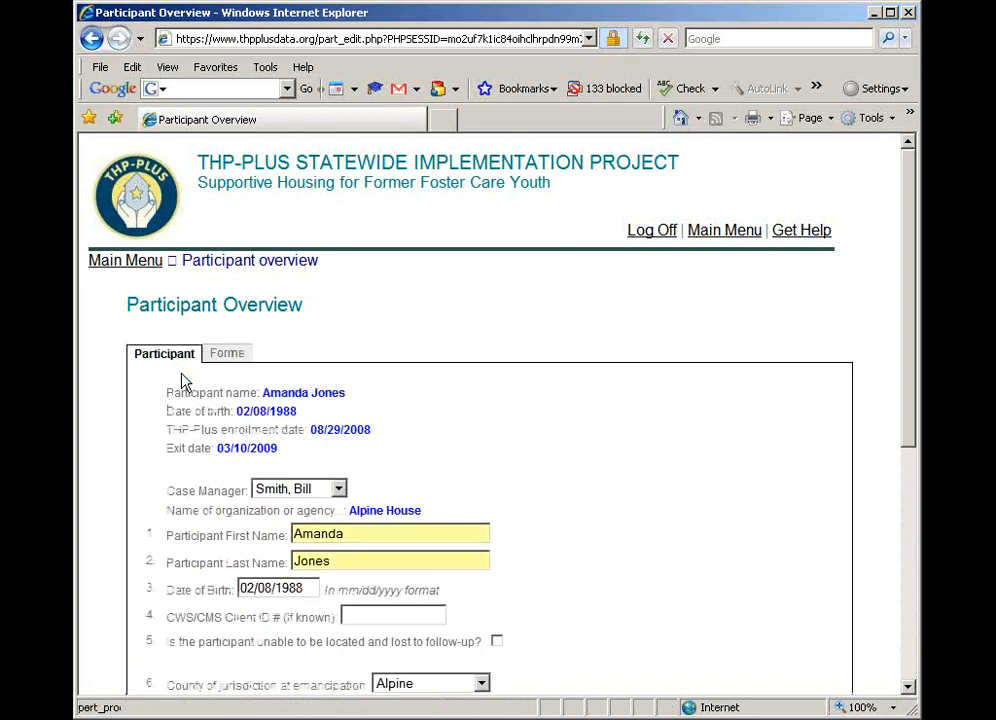
scroll(460, 520, "down", 2)
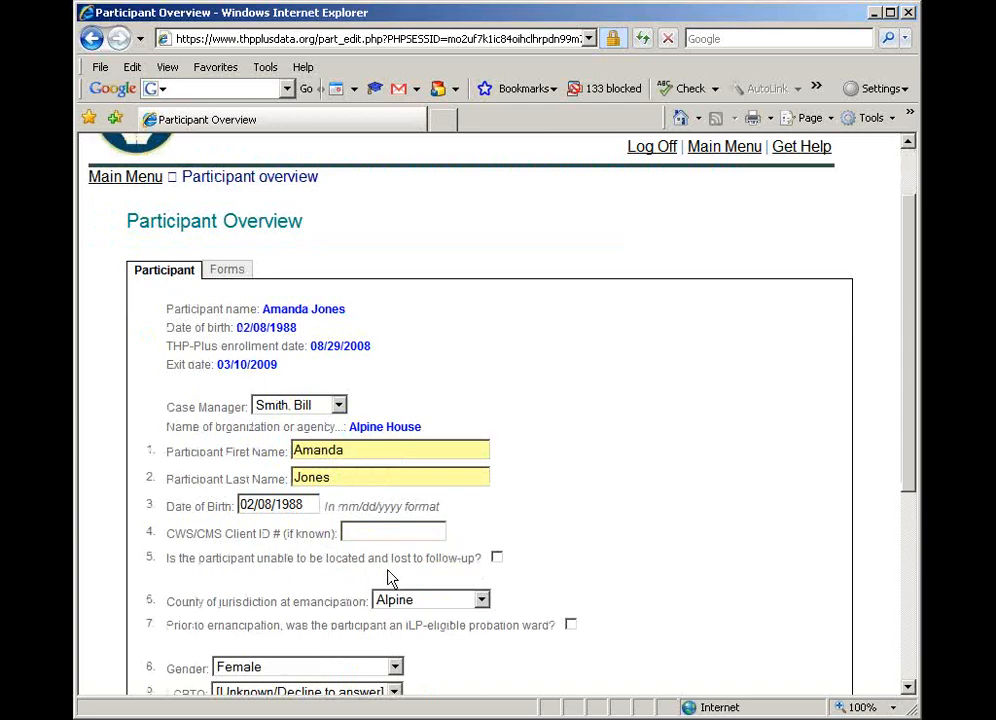
left_click(497, 559)
scroll(584, 578, "down", 5)
scroll(584, 578, "down", 2)
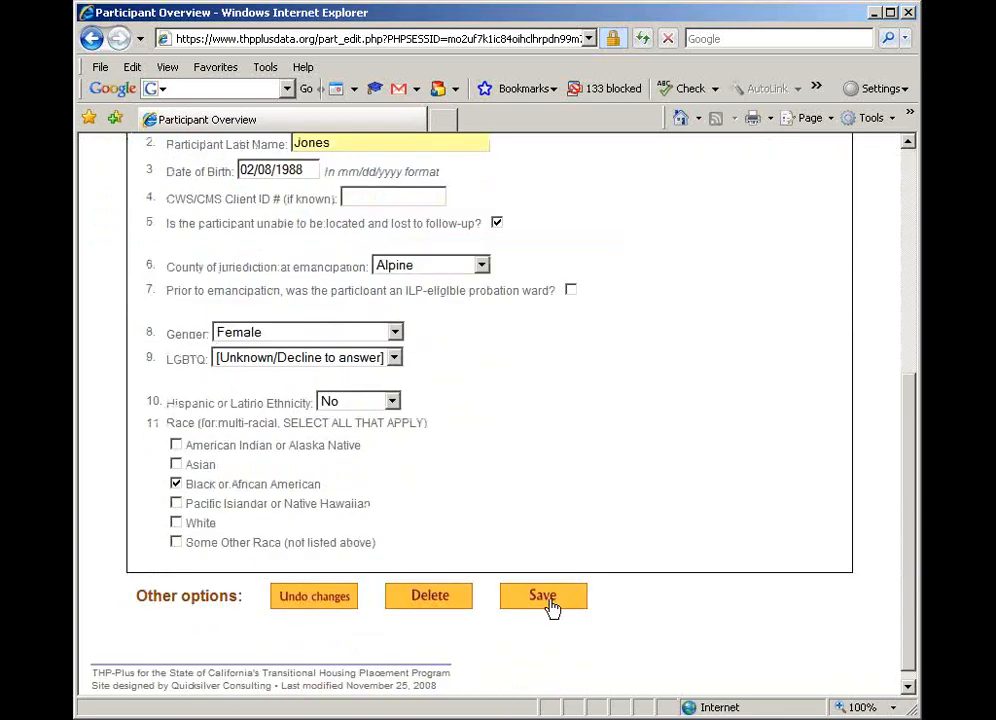
left_click(550, 606)
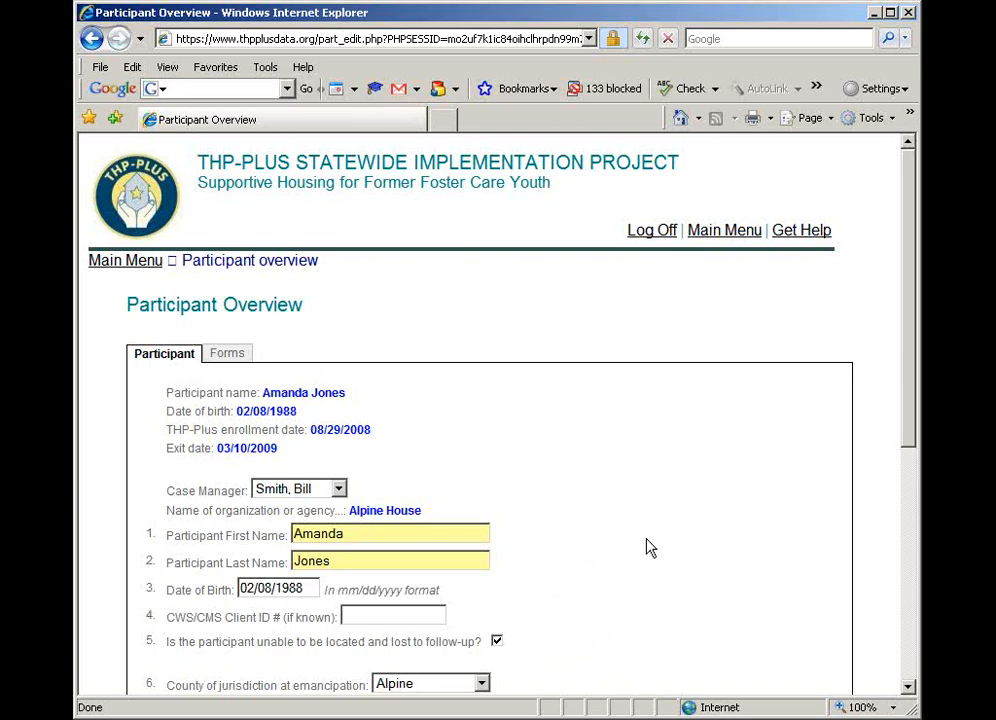
Log off from the data system, agreeing to leave the Participant Overview page
scroll(608, 572, "down", 2)
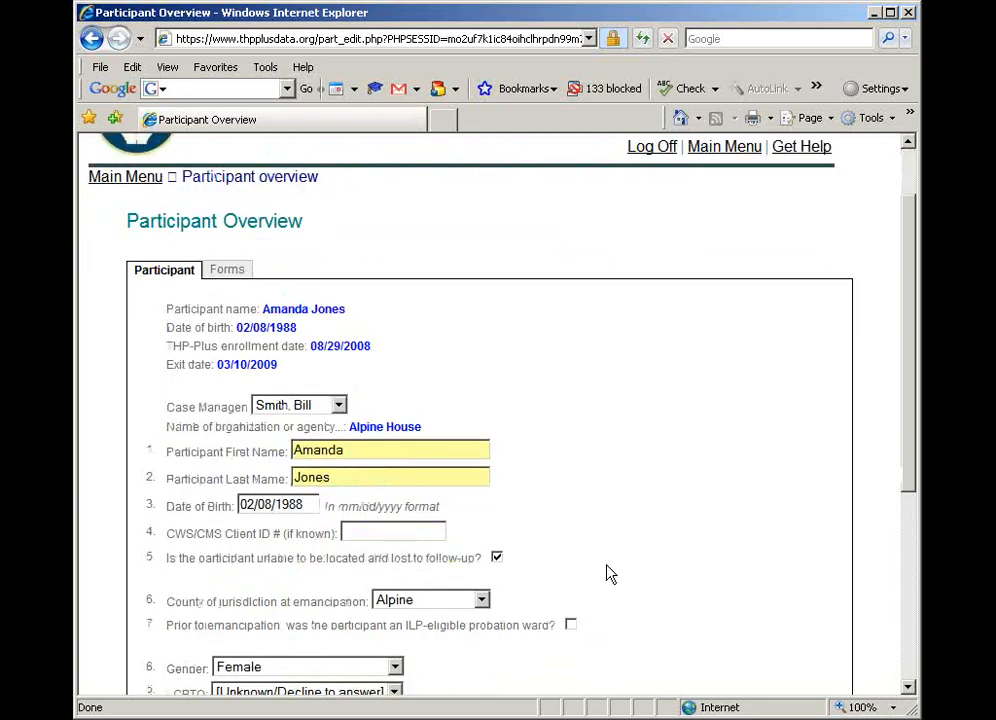
scroll(605, 569, "up", 2)
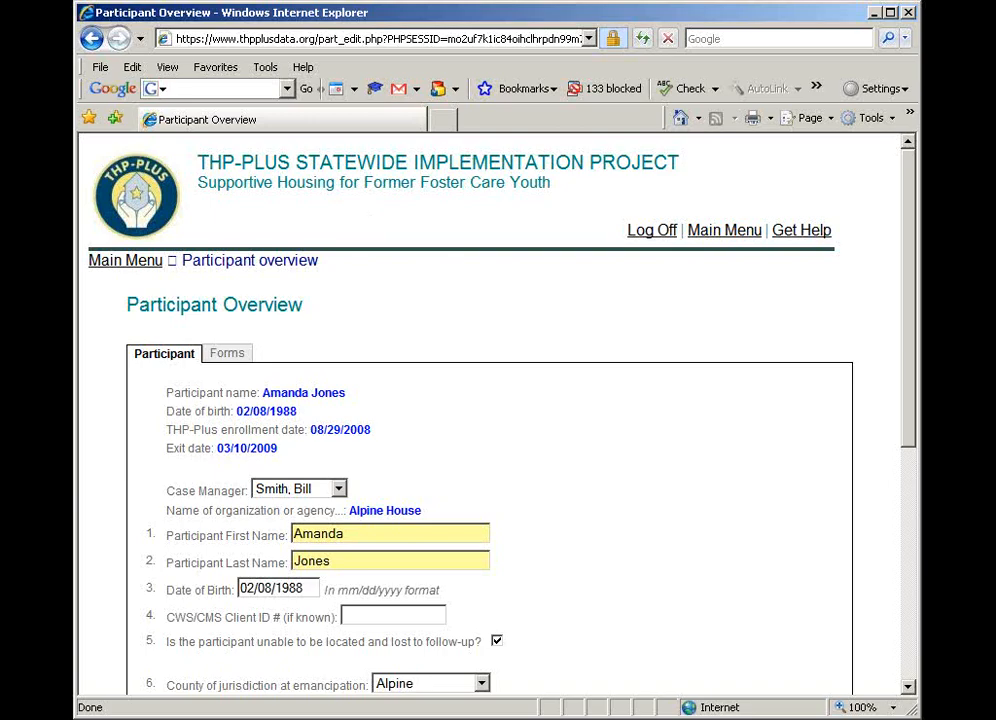
left_click(658, 237)
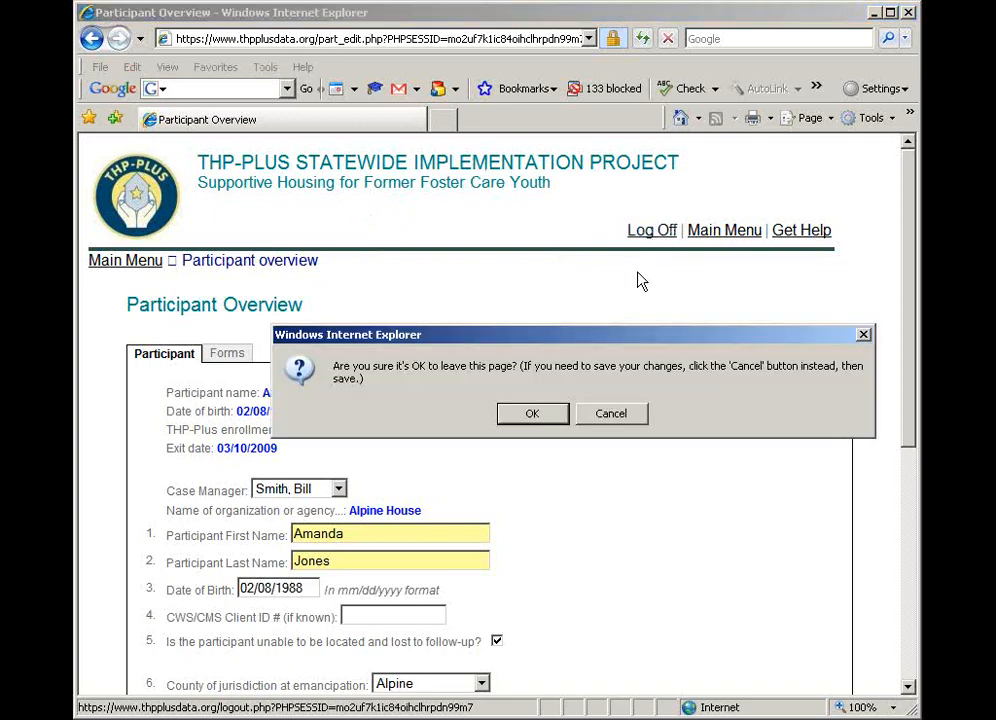
left_click(530, 415)
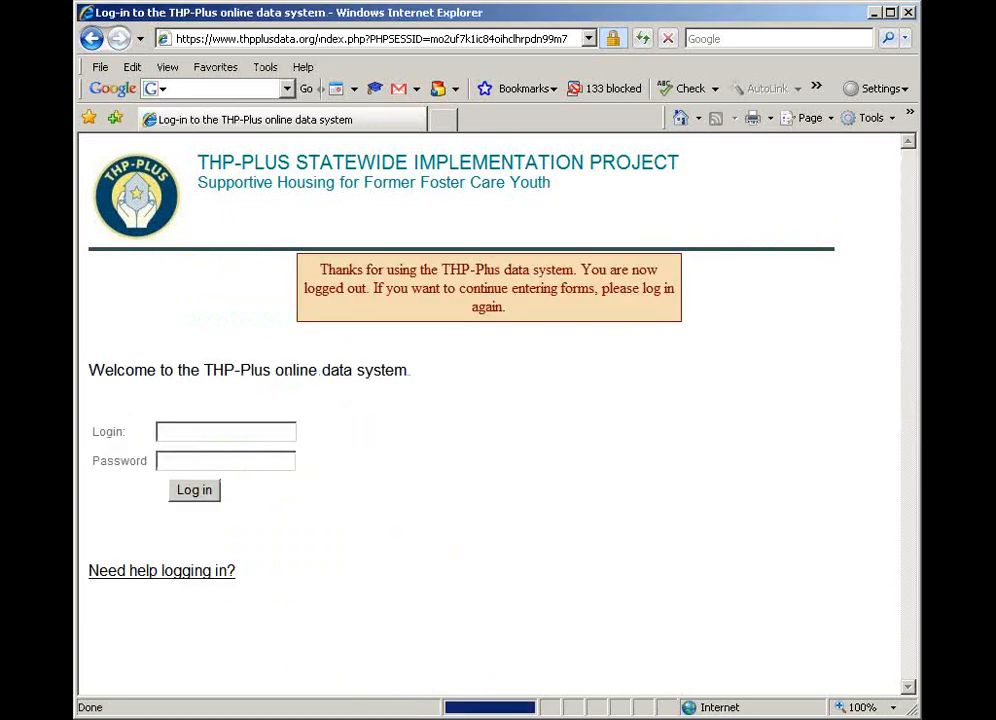